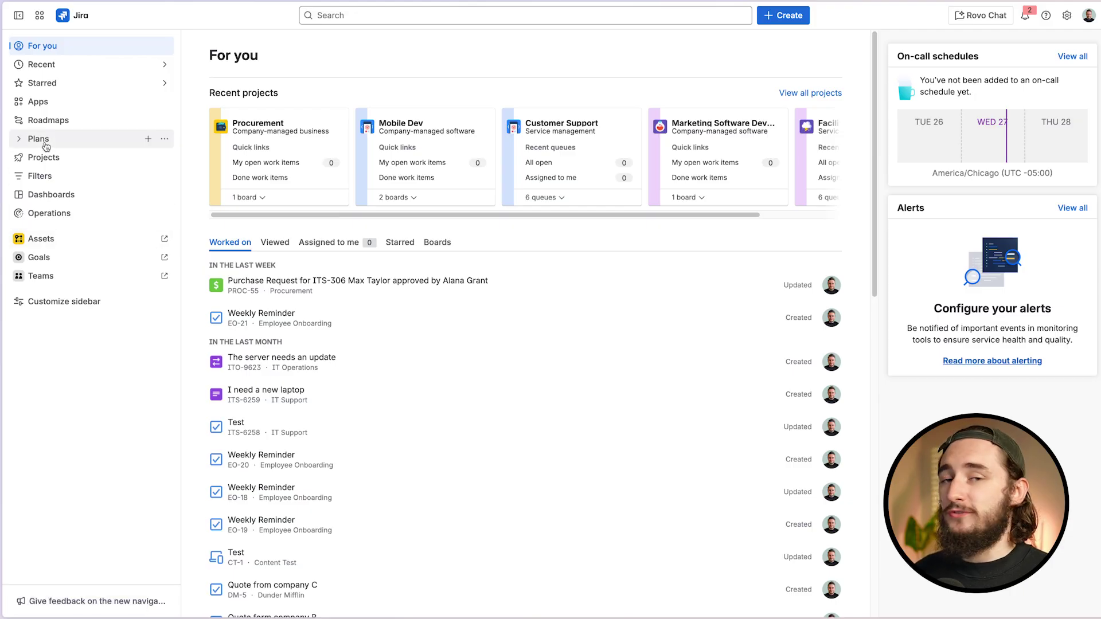
- Edit the sidebar navigation settings, leave Projects in its original place, and save
{"action": "left_click", "coordinate": [56, 298]}
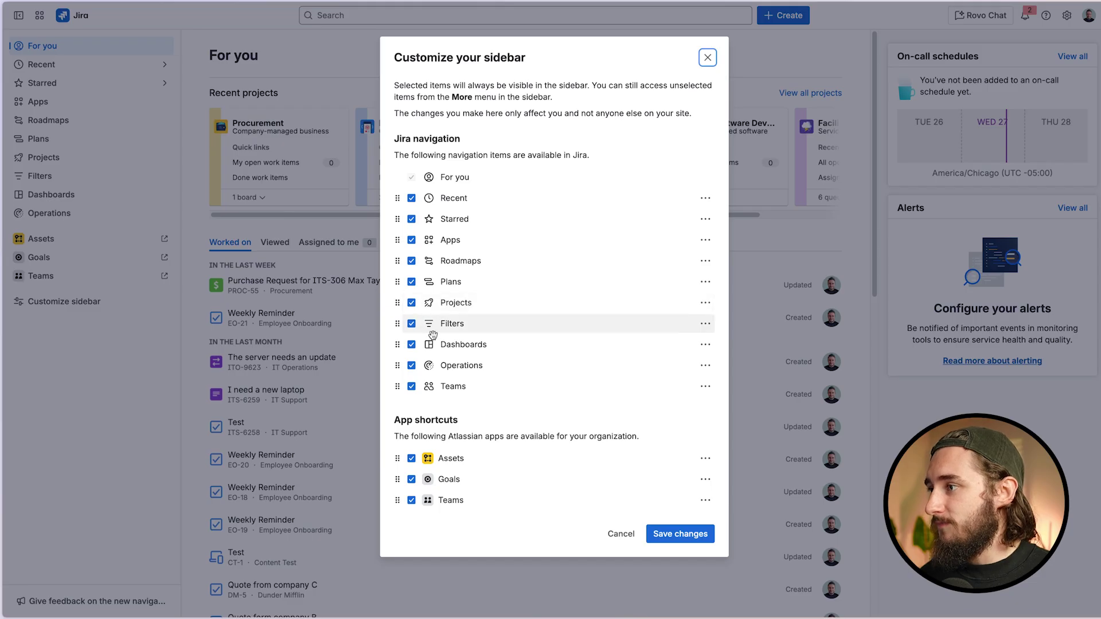
{"action": "left_click_drag", "start_coordinate": [397, 304], "coordinate": [425, 265]}
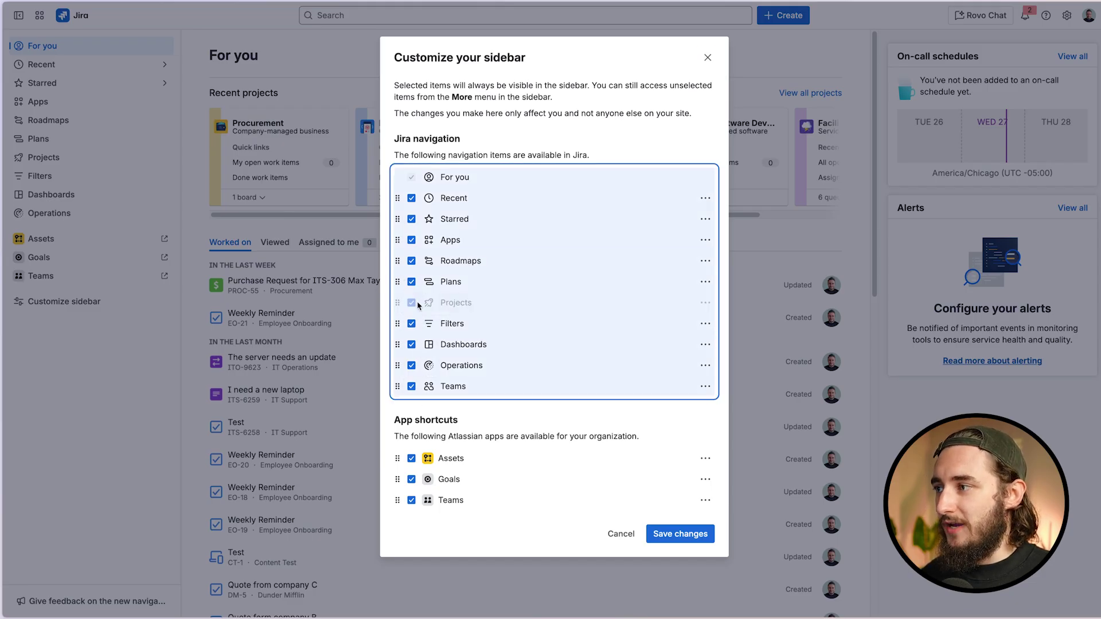
{"action": "left_click_drag", "start_coordinate": [418, 306], "coordinate": [459, 296]}
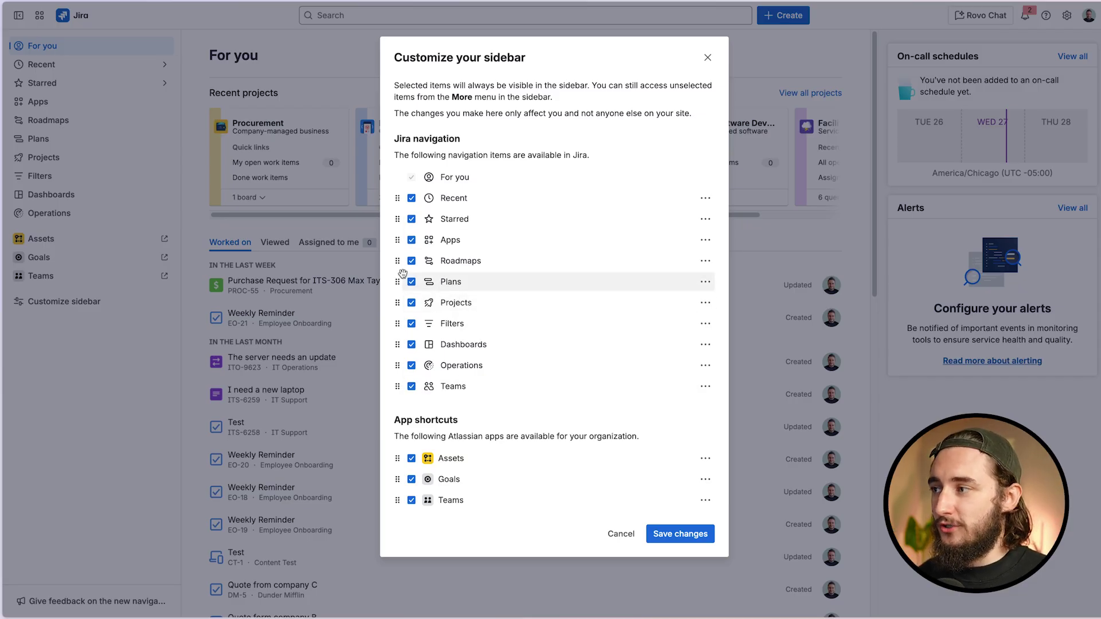
{"action": "left_click", "coordinate": [705, 538]}
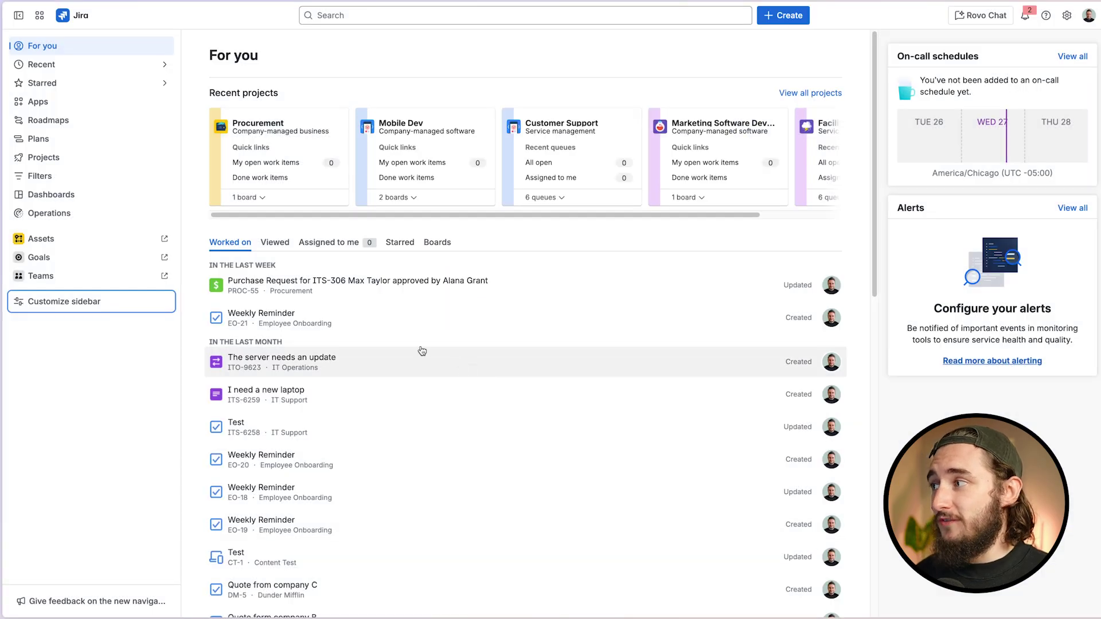
- Open the Mobile Application Roadmap plan and show it as a full-width list
{"action": "left_click", "coordinate": [67, 144]}
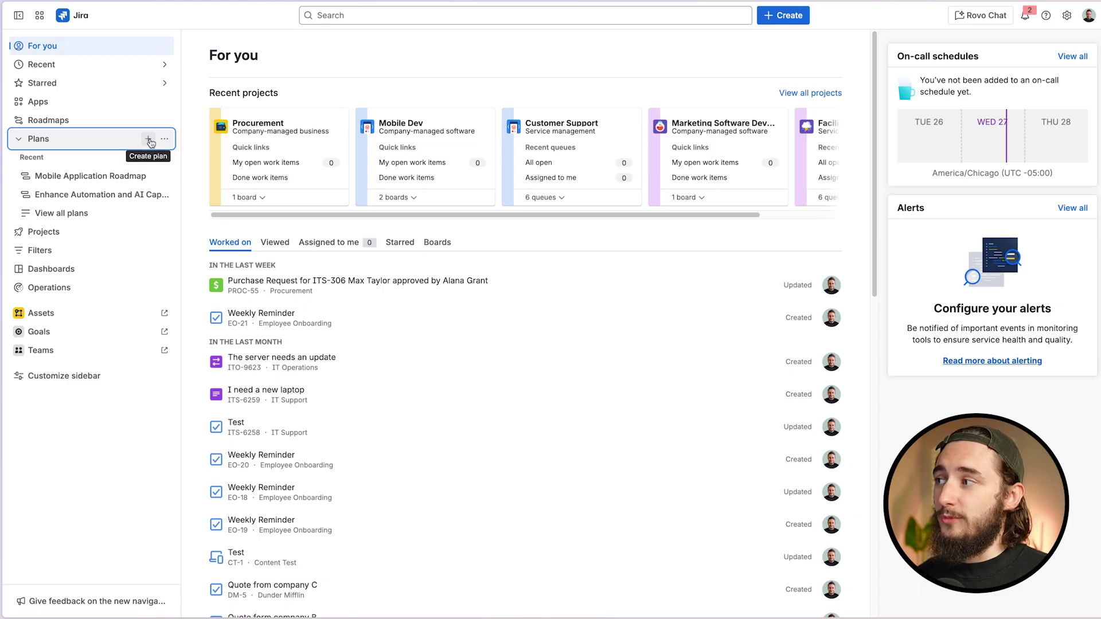
{"action": "left_click", "coordinate": [105, 178]}
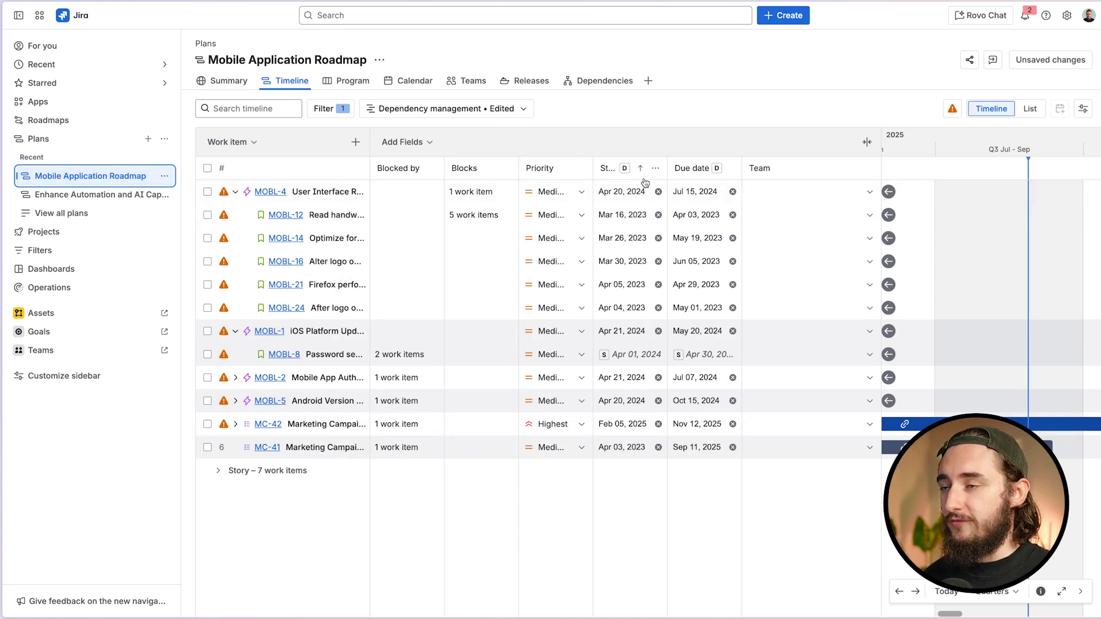
{"action": "scroll", "coordinate": [917, 367], "scroll_direction": "right", "scroll_amount": 2}
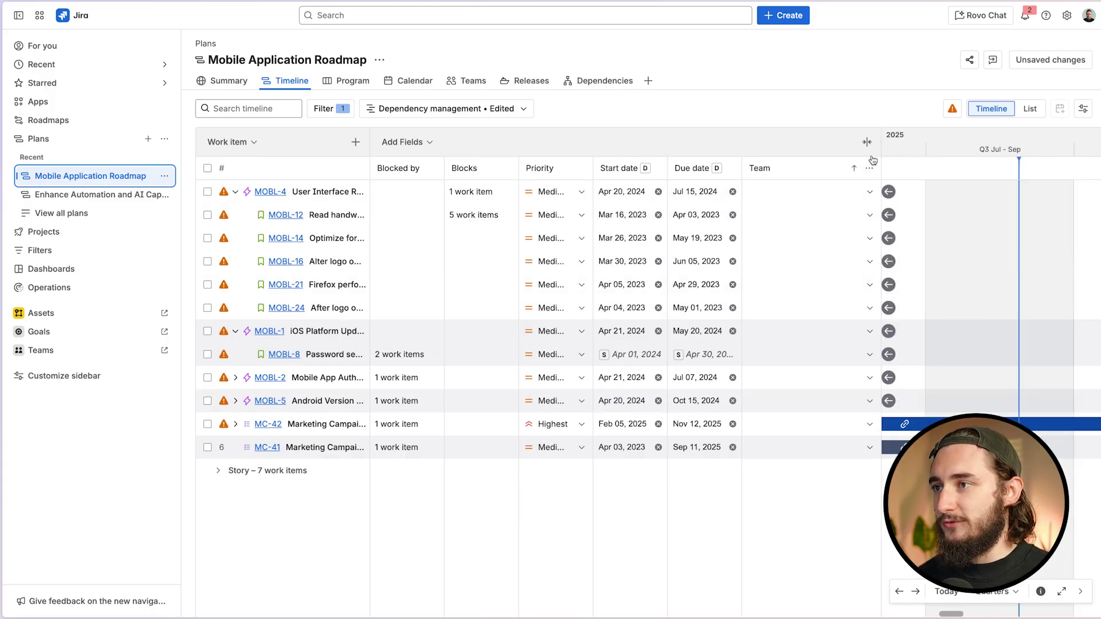
{"action": "left_click_drag", "start_coordinate": [868, 142], "coordinate": [767, 143]}
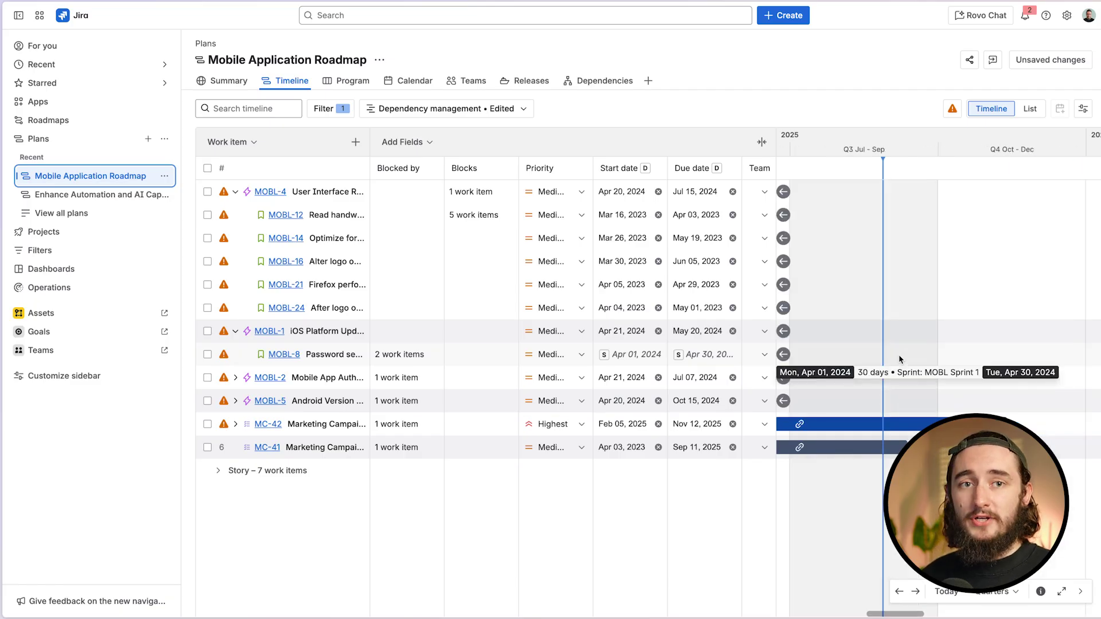
{"action": "left_click", "coordinate": [1036, 107]}
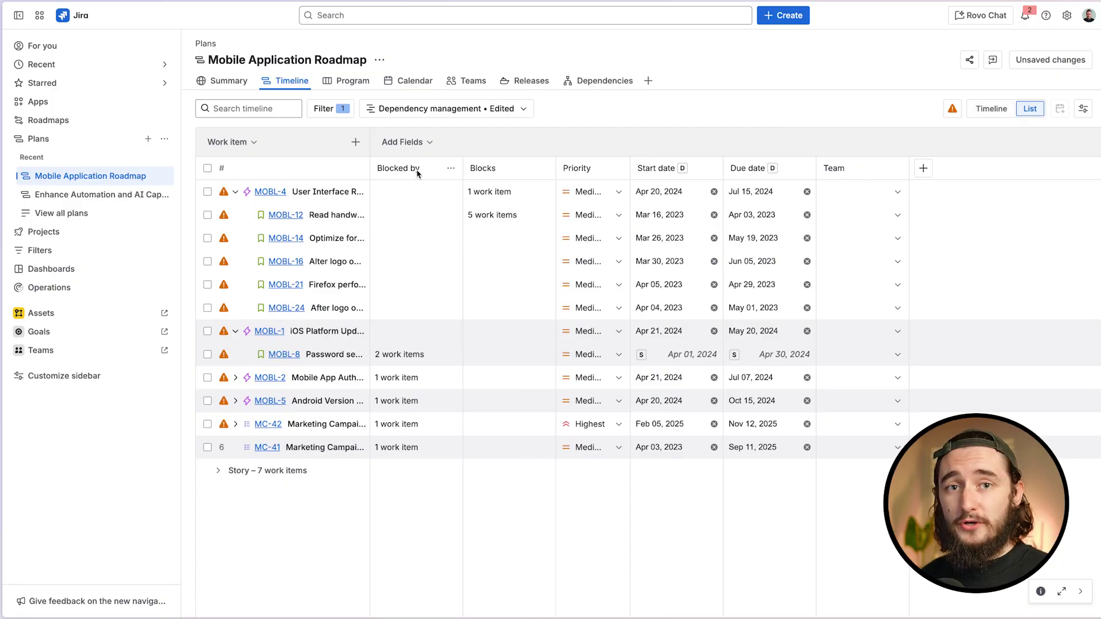
- Create a plan named Mobile Plan with Project as the source type and Mobile Dev selected
{"action": "left_click", "coordinate": [148, 140]}
{"action": "left_click", "coordinate": [350, 249]}
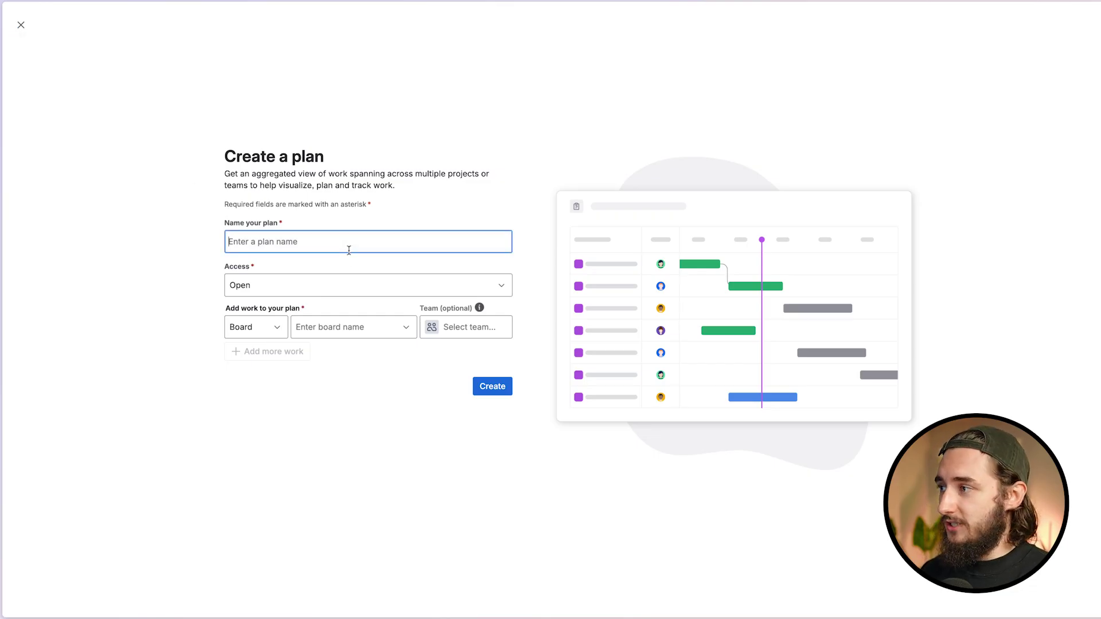
{"action": "type", "text": "Mobile Planm"}
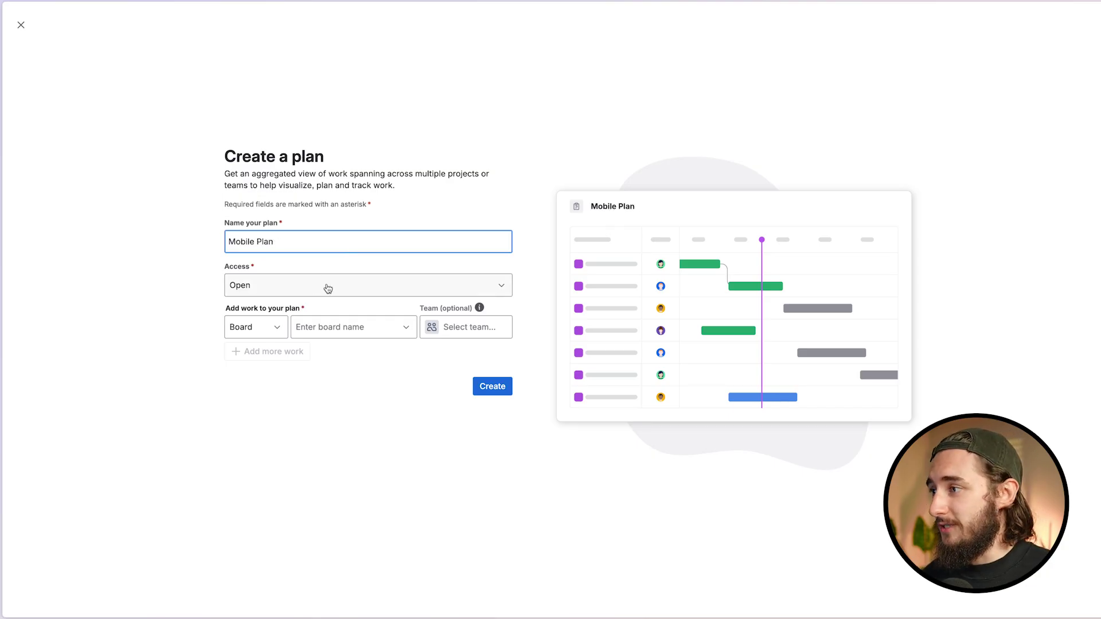
{"action": "key", "text": "Tab"}
{"action": "key", "text": "Tab"}
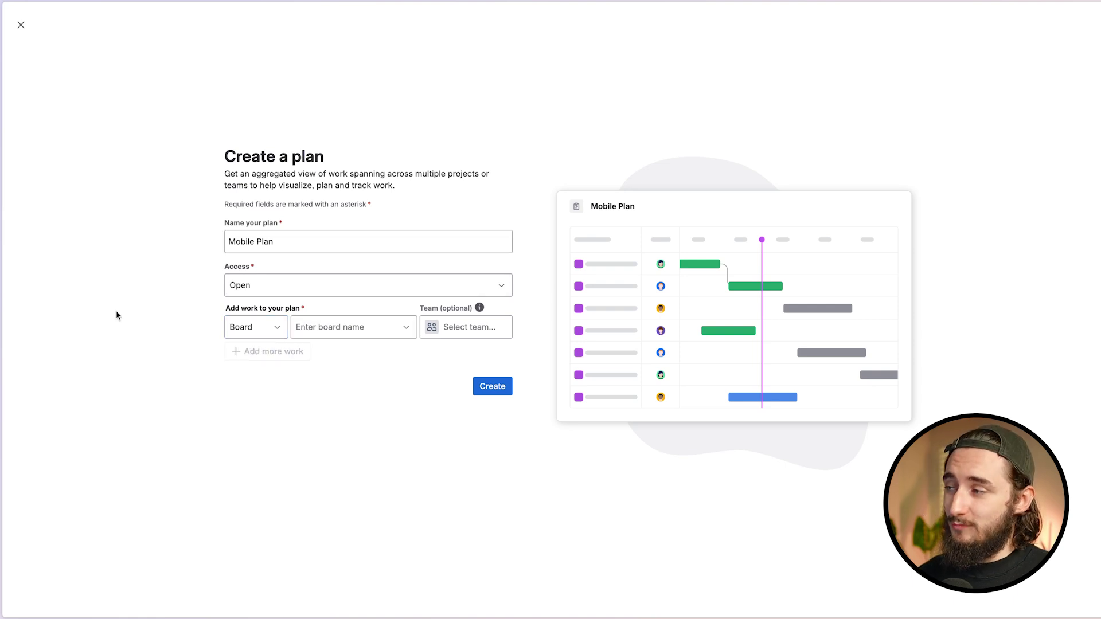
{"action": "left_click", "coordinate": [238, 336]}
{"action": "left_click", "coordinate": [252, 372]}
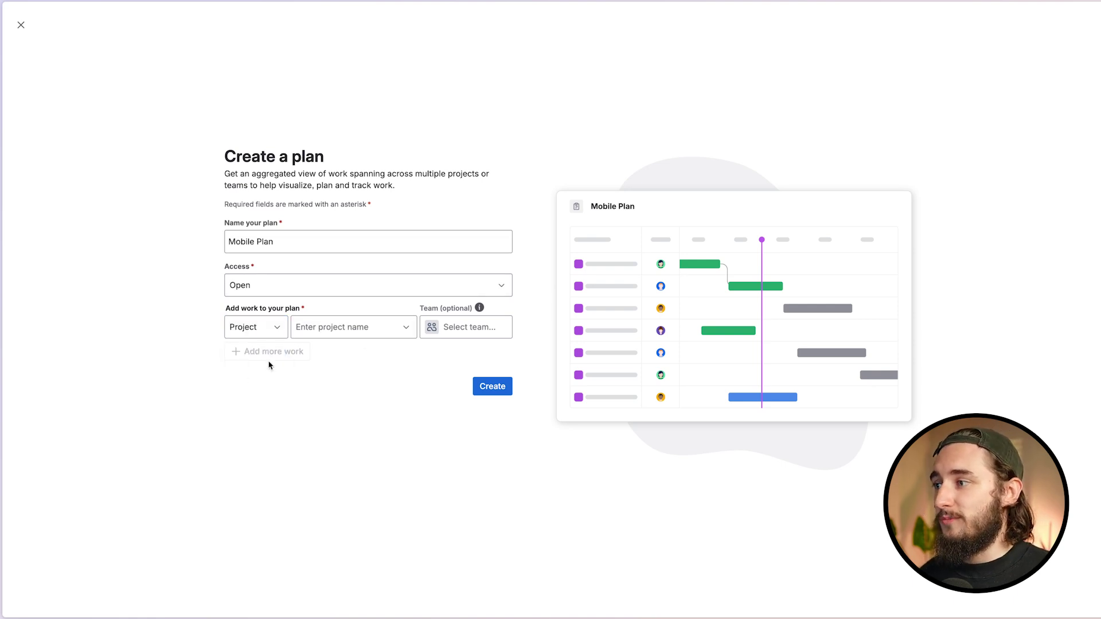
{"action": "left_click", "coordinate": [354, 329]}
{"action": "type", "text": "mo"}
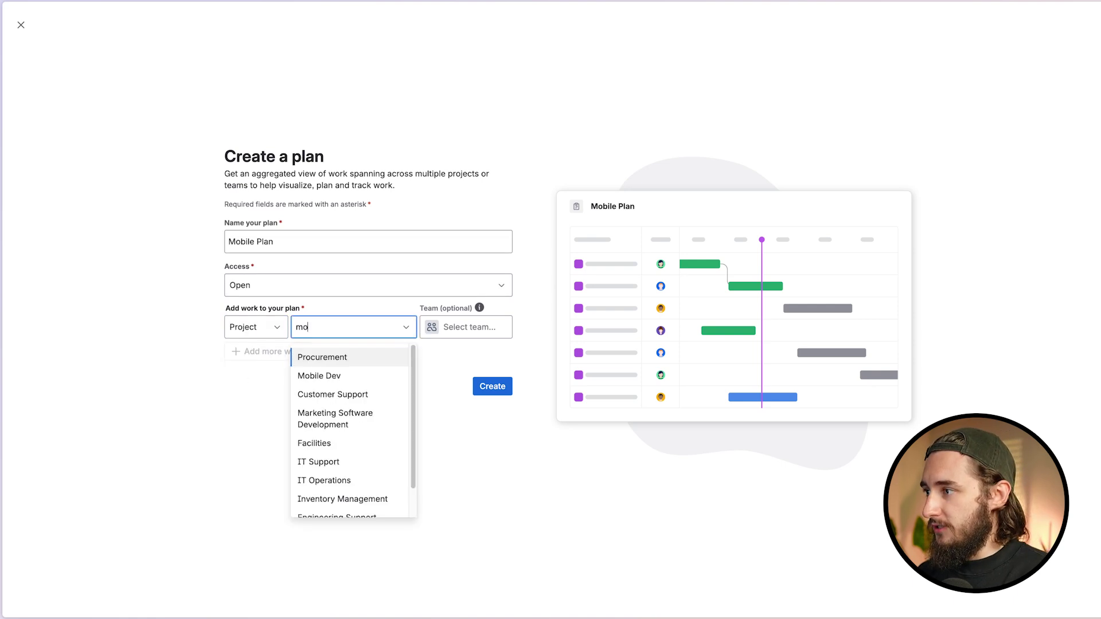
{"action": "left_click", "coordinate": [355, 372]}
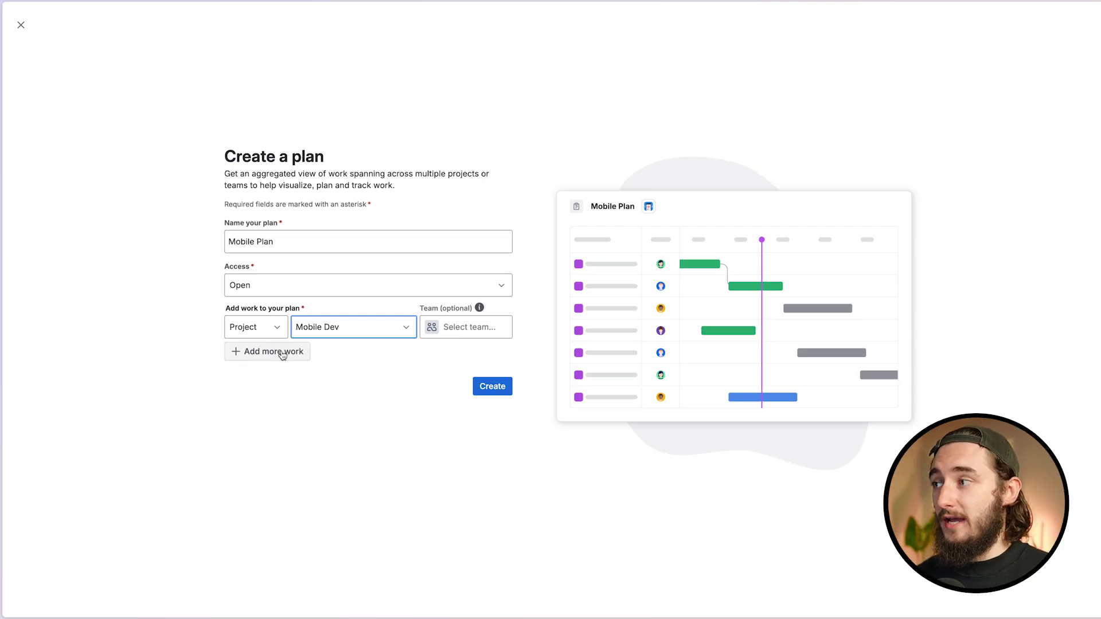
{"action": "left_click", "coordinate": [491, 386]}
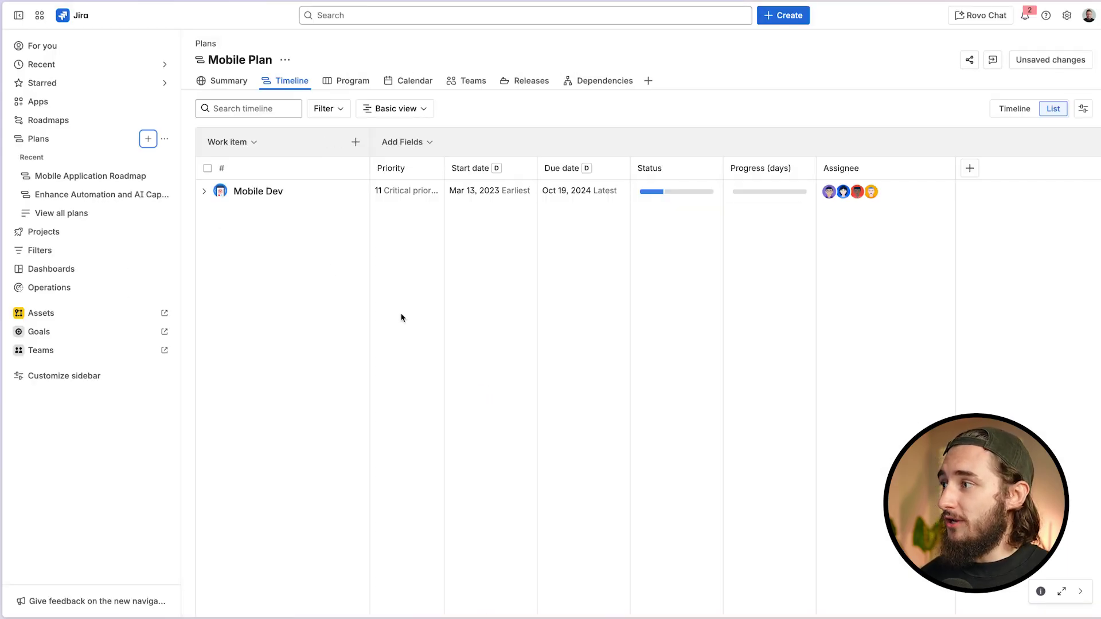
{"action": "left_click", "coordinate": [202, 193]}
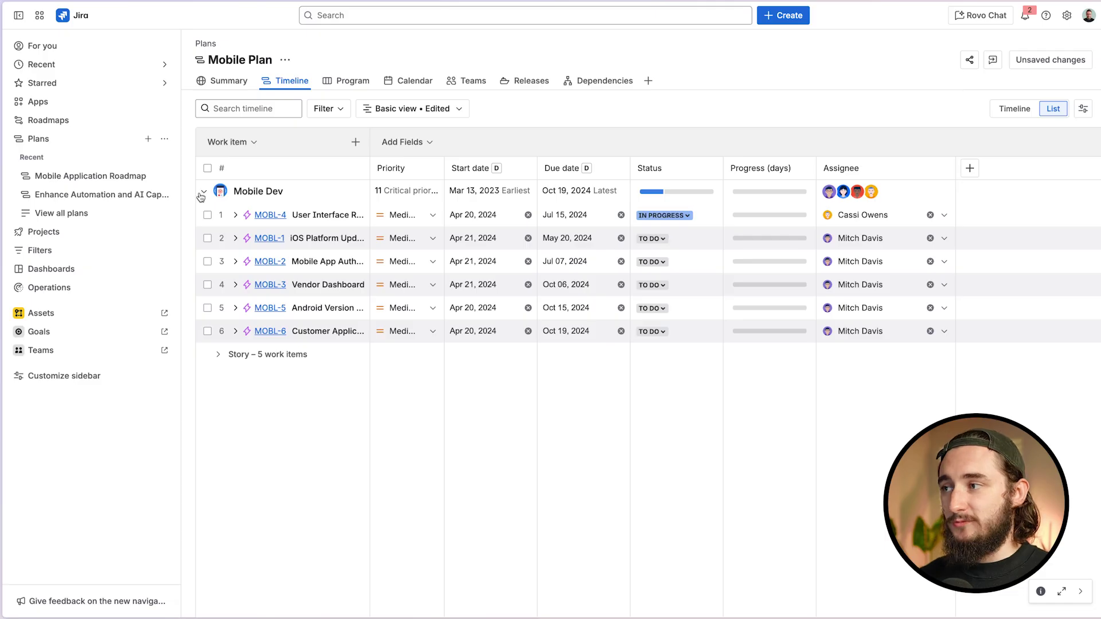
{"action": "left_click", "coordinate": [204, 192]}
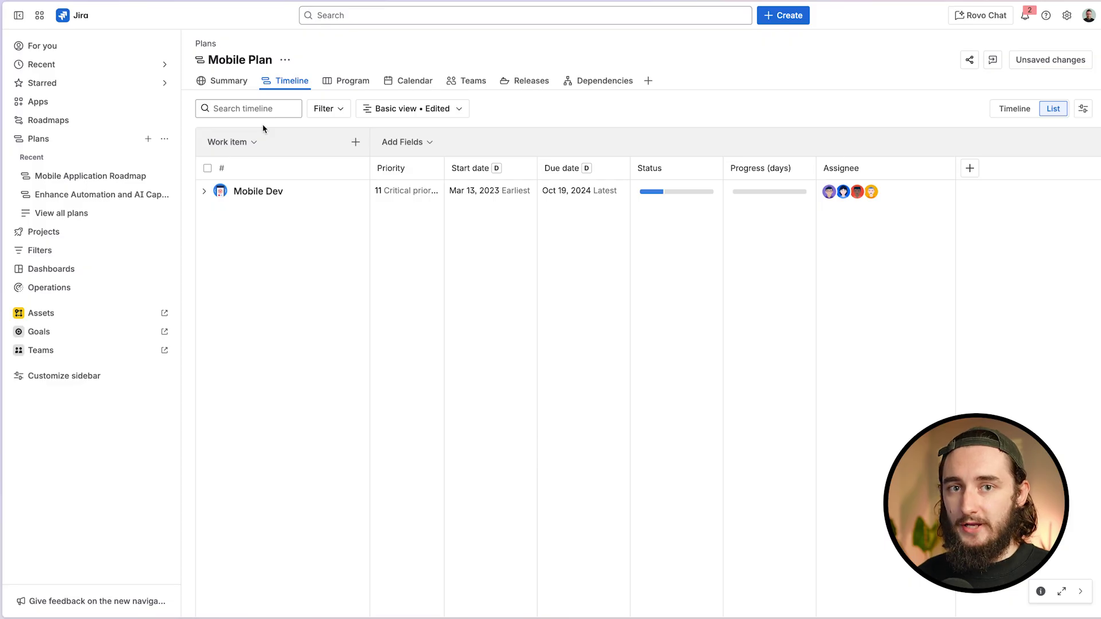
- In the plan's Work item sources settings, add Mobile Program as a second project source
{"action": "left_click", "coordinate": [285, 60]}
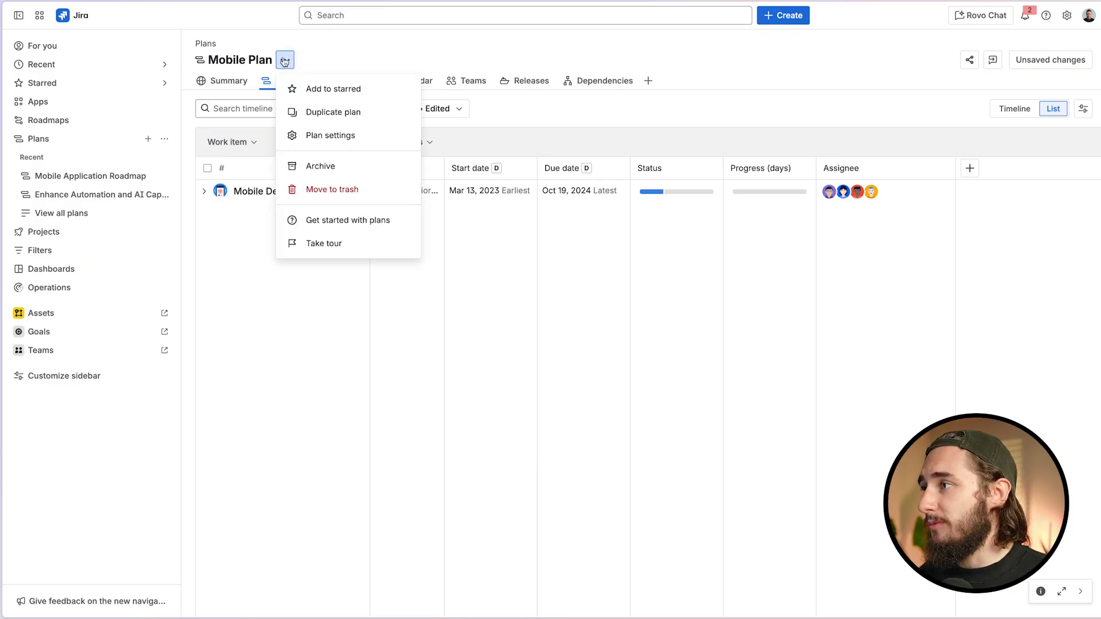
{"action": "left_click", "coordinate": [314, 136]}
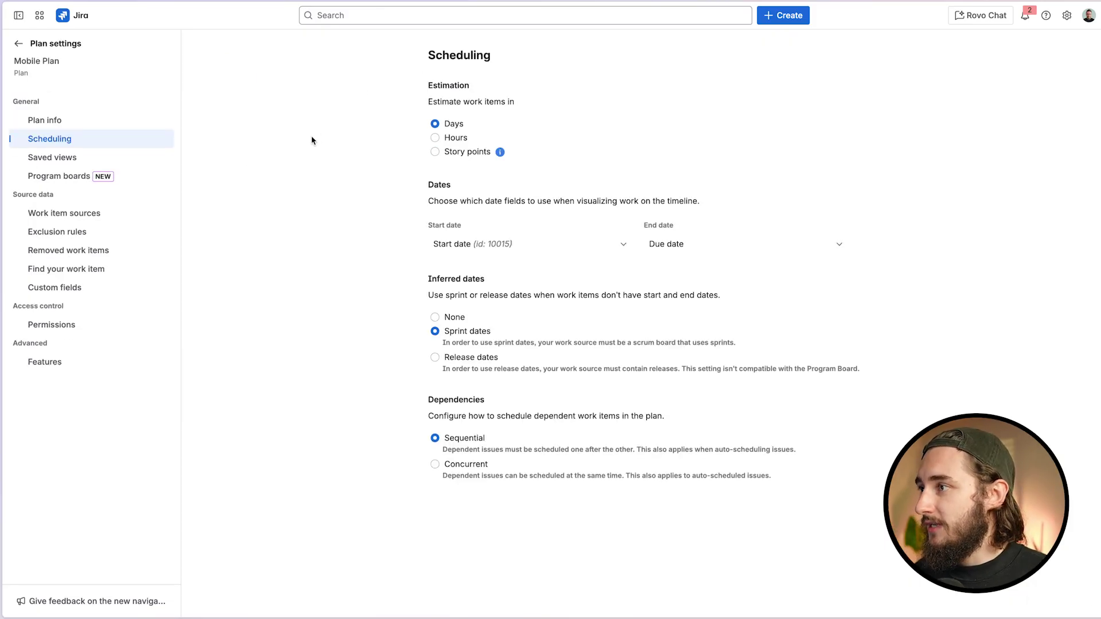
{"action": "left_click", "coordinate": [129, 219]}
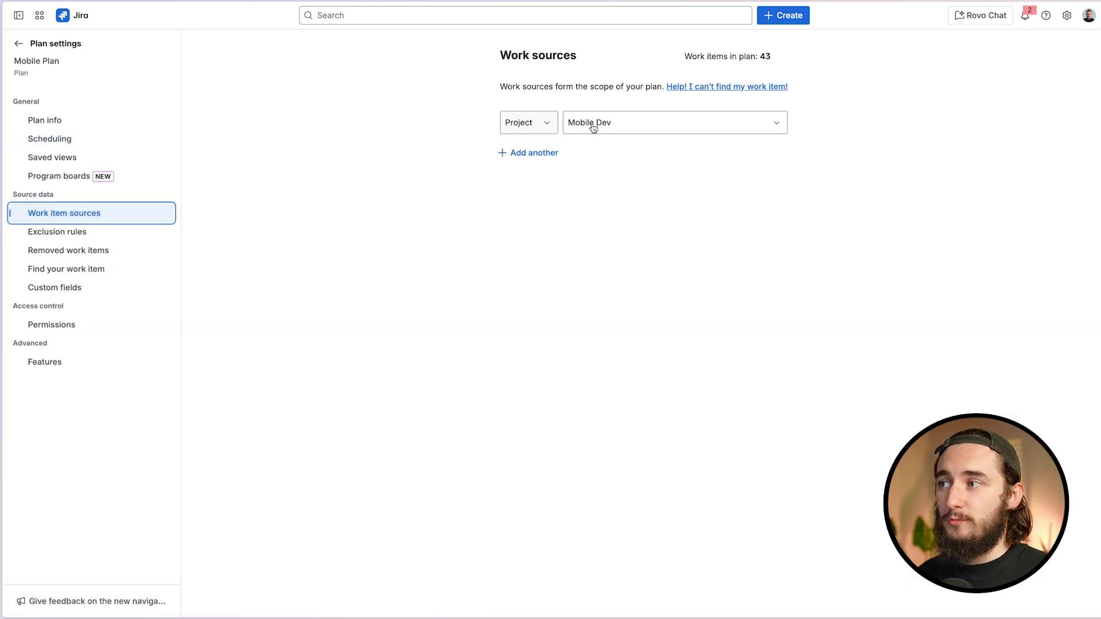
{"action": "left_click", "coordinate": [553, 156]}
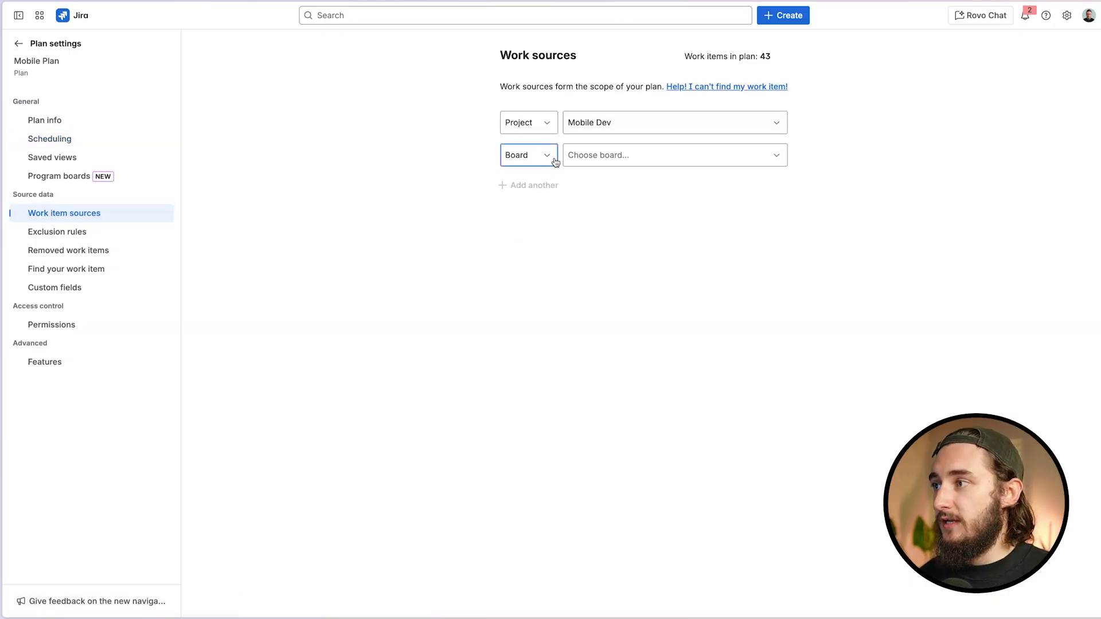
{"action": "left_click", "coordinate": [550, 159]}
{"action": "left_click", "coordinate": [535, 206]}
{"action": "left_click", "coordinate": [595, 157]}
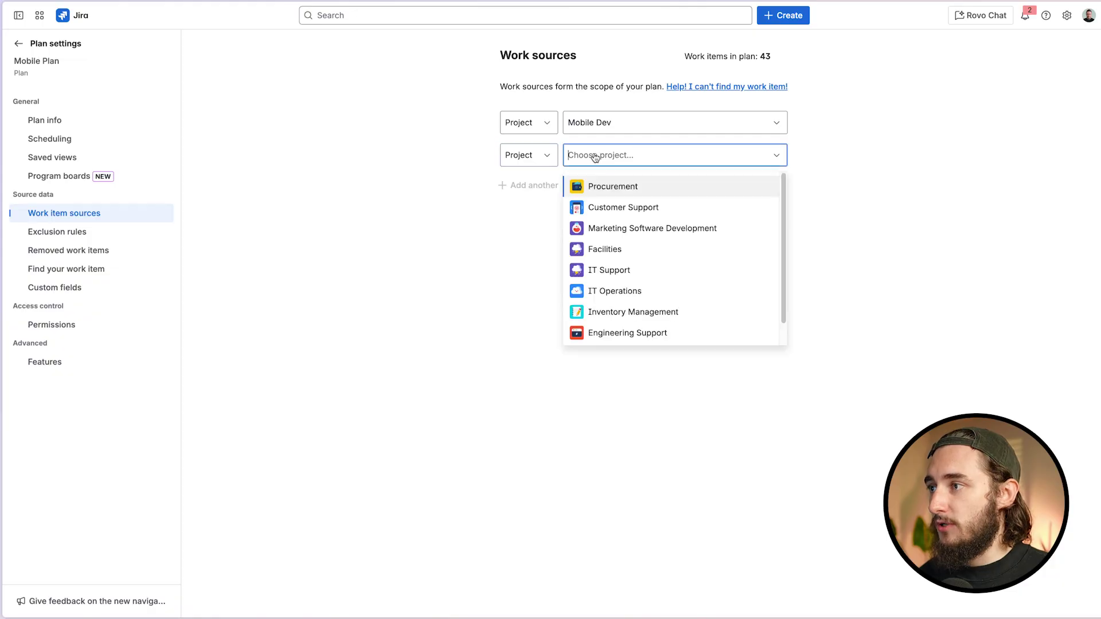
{"action": "type", "text": "mobile"}
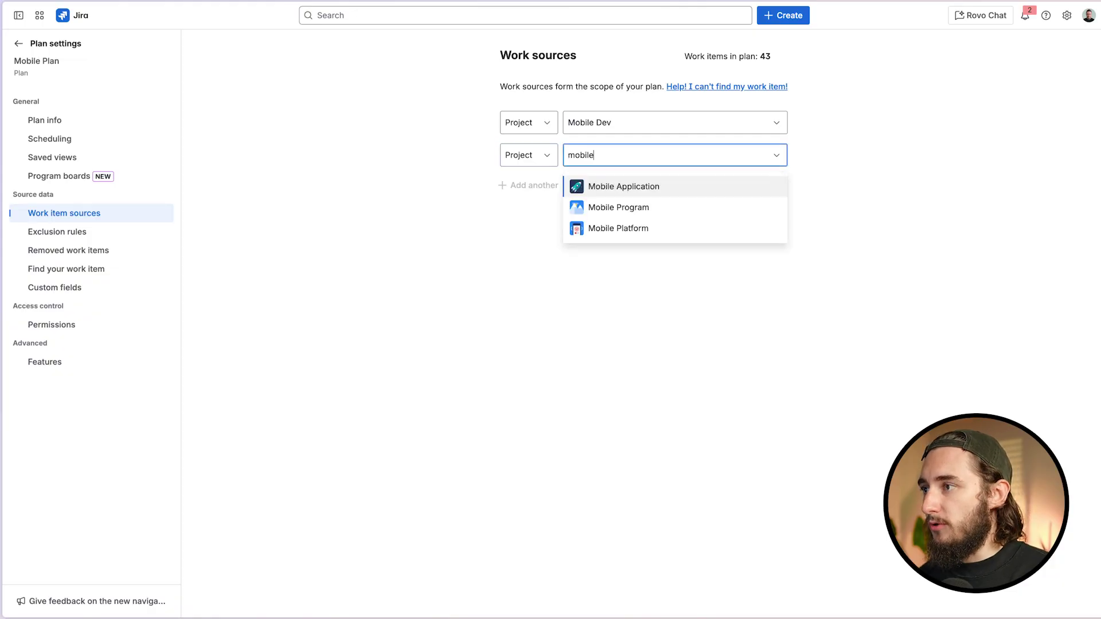
{"action": "left_click", "coordinate": [639, 206]}
- Add Mobile Platform as a third project source
{"action": "left_click", "coordinate": [539, 186]}
{"action": "left_click", "coordinate": [549, 195]}
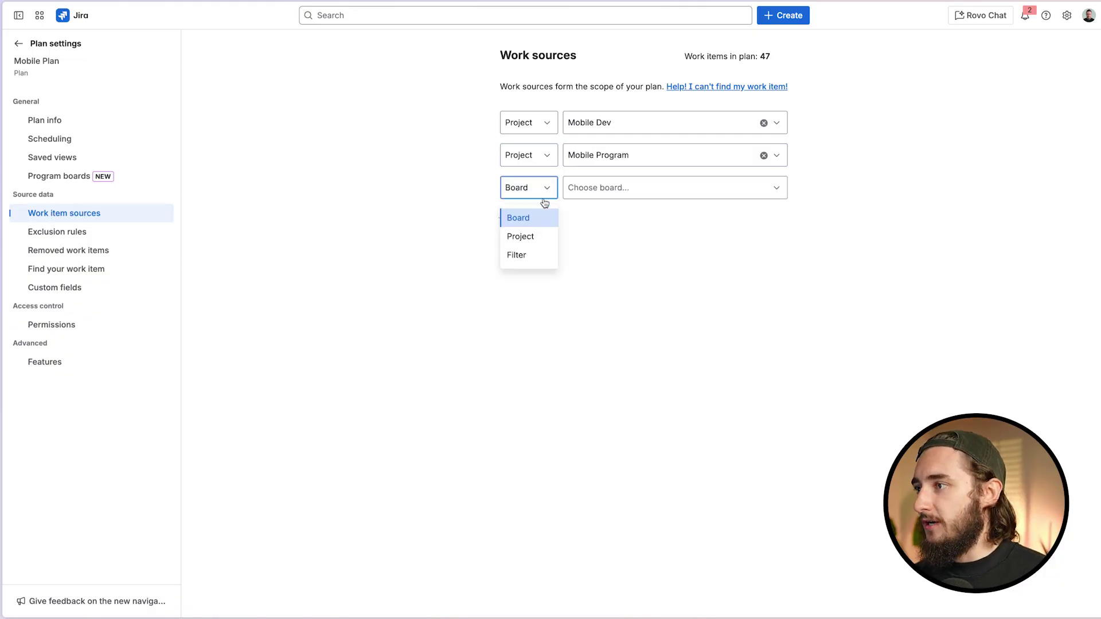
{"action": "left_click", "coordinate": [531, 236]}
{"action": "left_click", "coordinate": [582, 187]}
{"action": "type", "text": "mobil"}
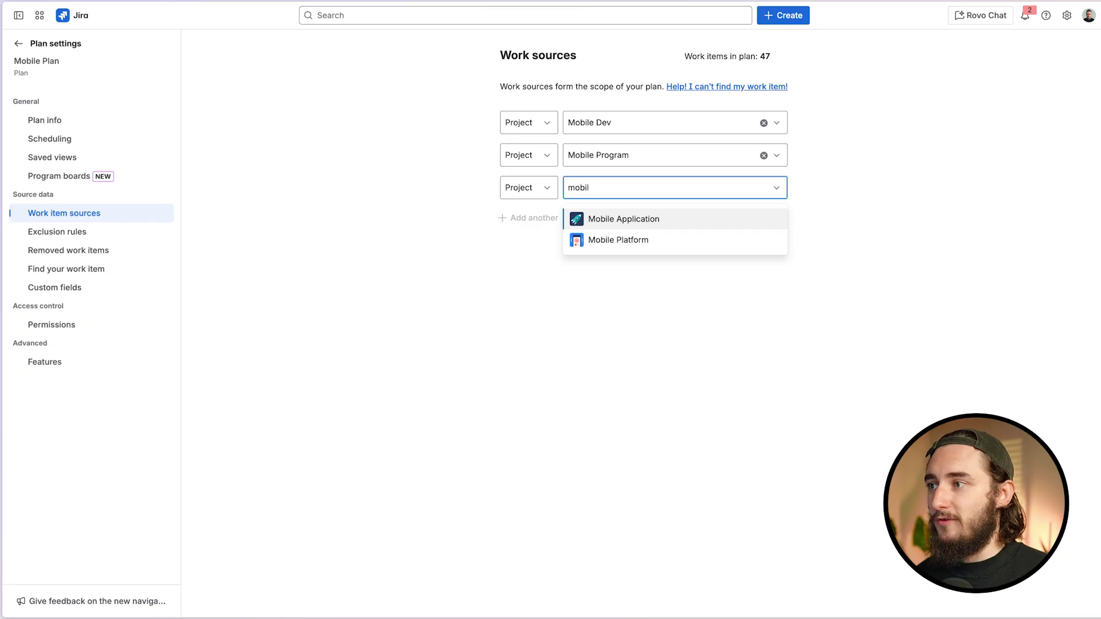
{"action": "left_click", "coordinate": [618, 240]}
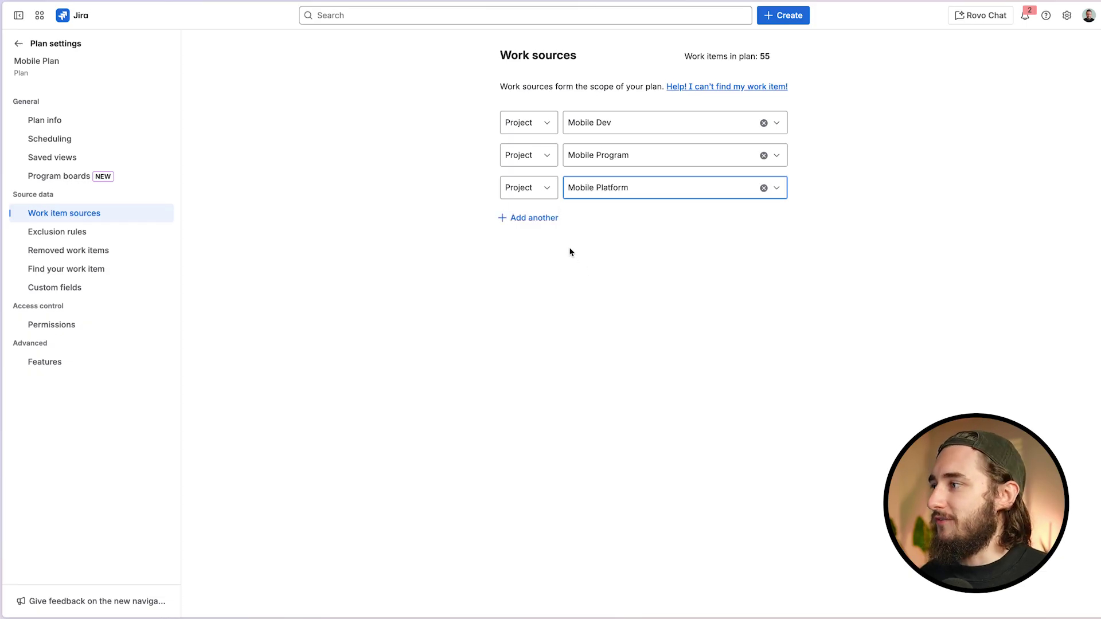
{"action": "left_click", "coordinate": [288, 208]}
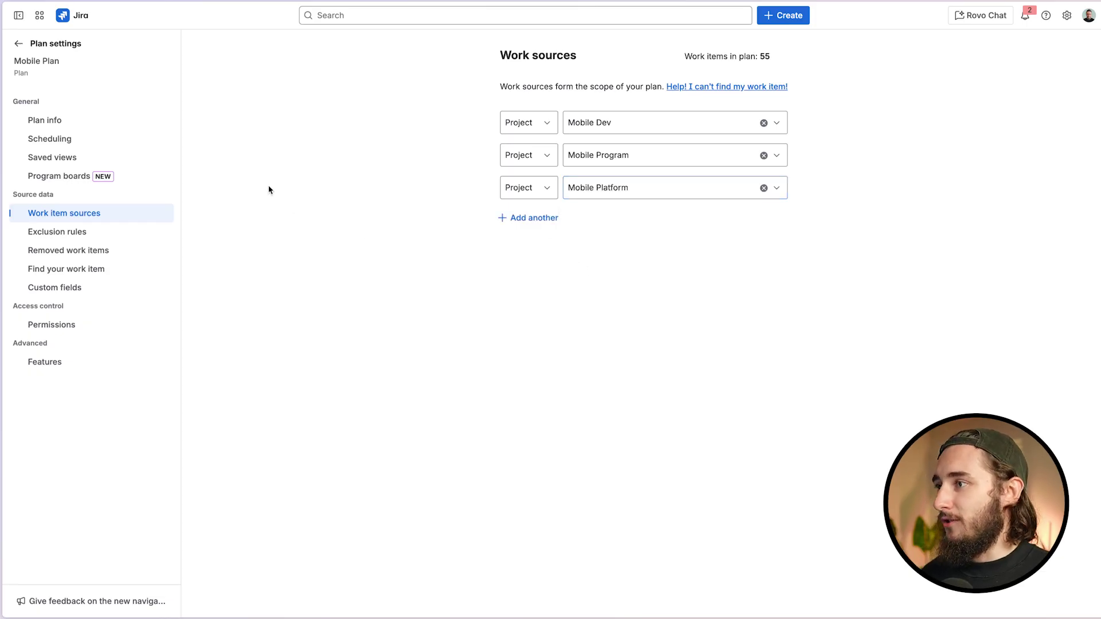
- Browse Plan info, Scheduling, Saved views, Exclusion rules, Removed work items, Find your work item and Permissions, then go back
{"action": "left_click", "coordinate": [133, 129]}
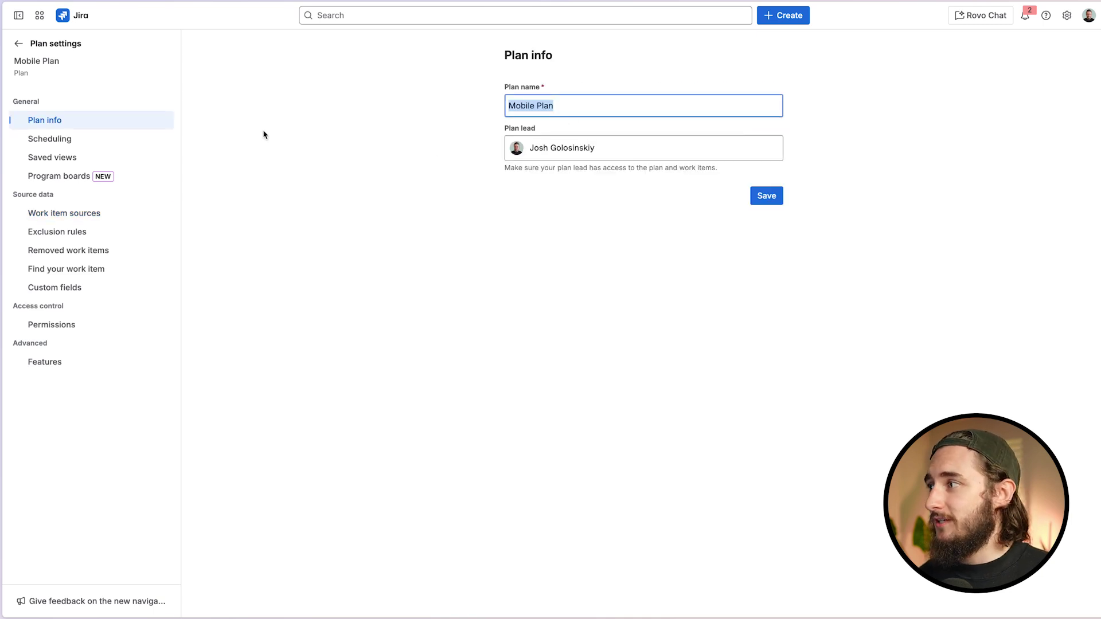
{"action": "left_click", "coordinate": [104, 141]}
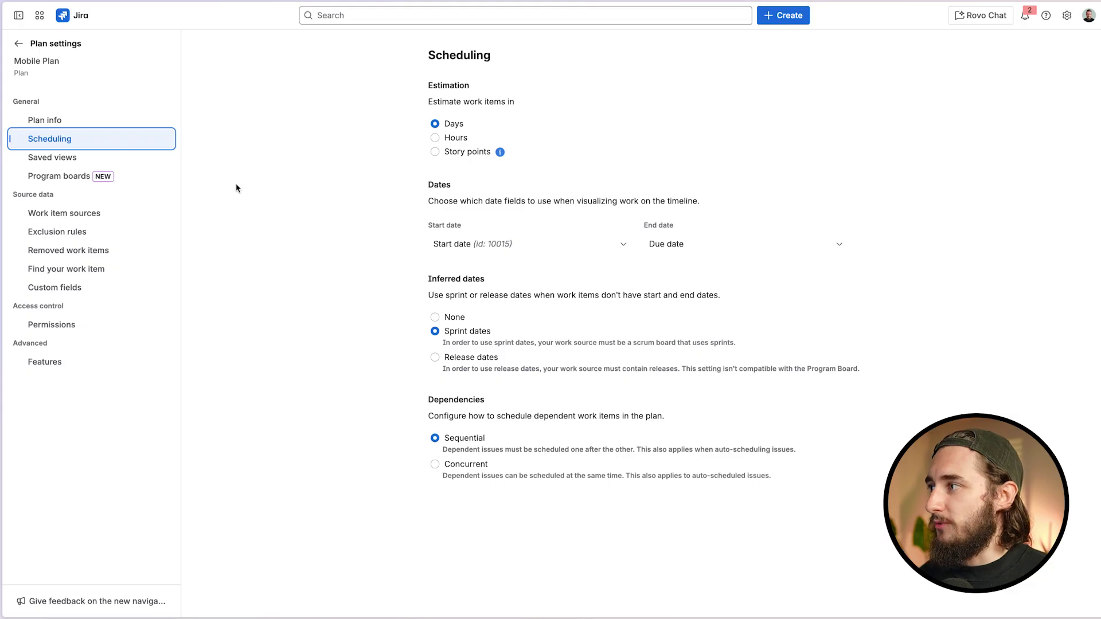
{"action": "left_click", "coordinate": [129, 166]}
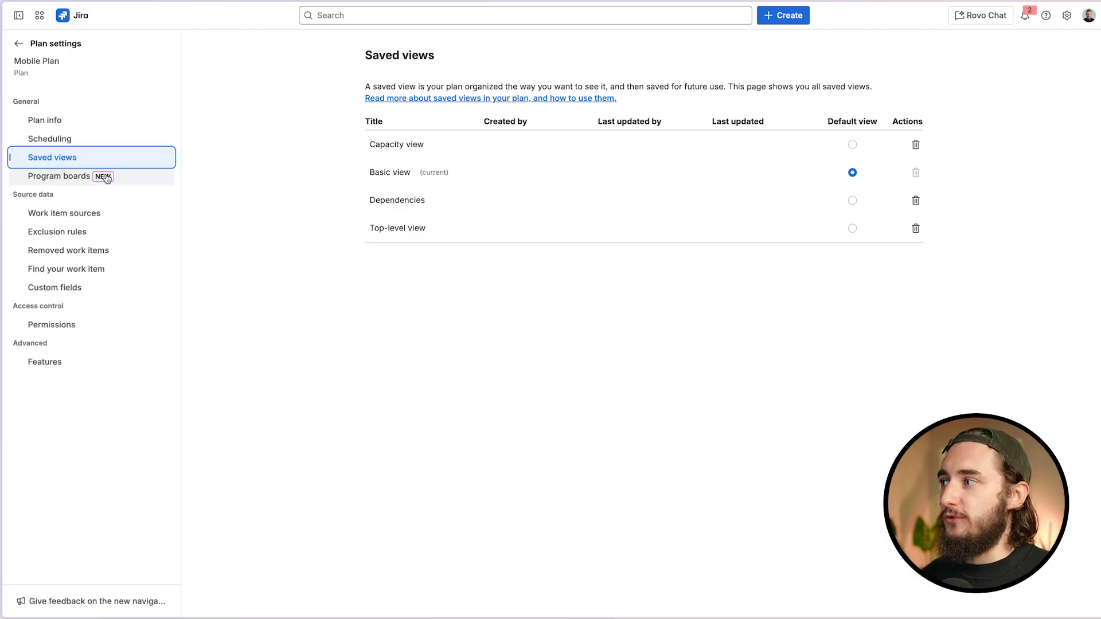
{"action": "left_click", "coordinate": [122, 239]}
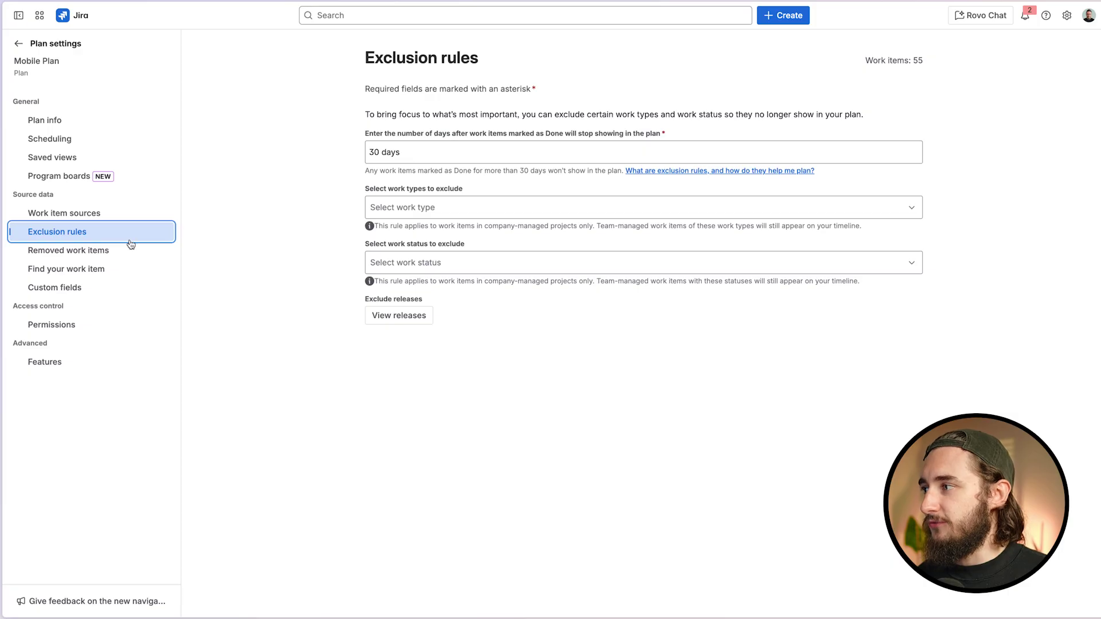
{"action": "left_click", "coordinate": [129, 250]}
{"action": "left_click", "coordinate": [134, 270]}
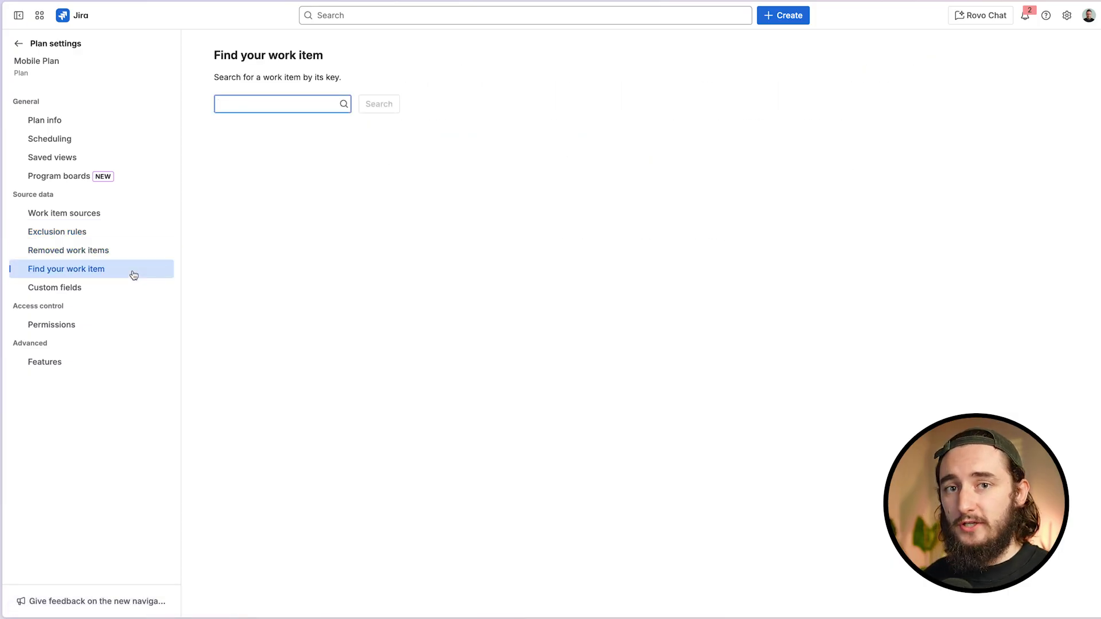
{"action": "left_click", "coordinate": [114, 326]}
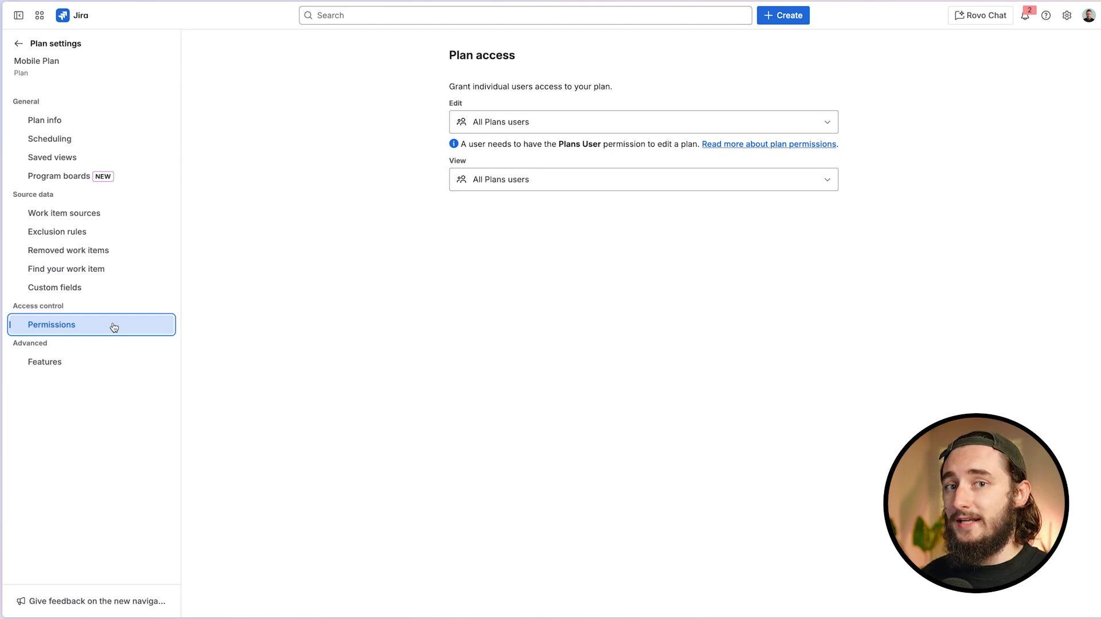
{"action": "left_click", "coordinate": [18, 43]}
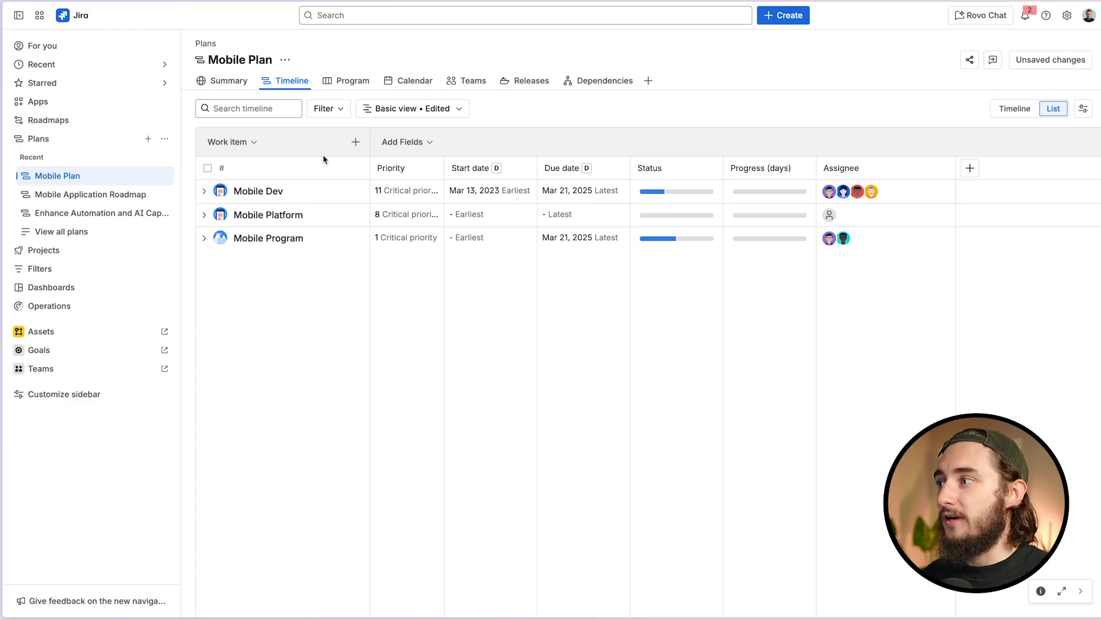
- Expand Mobile Dev, briefly show MOBL-1's child stories, and open the filter panel
{"action": "left_click", "coordinate": [205, 192]}
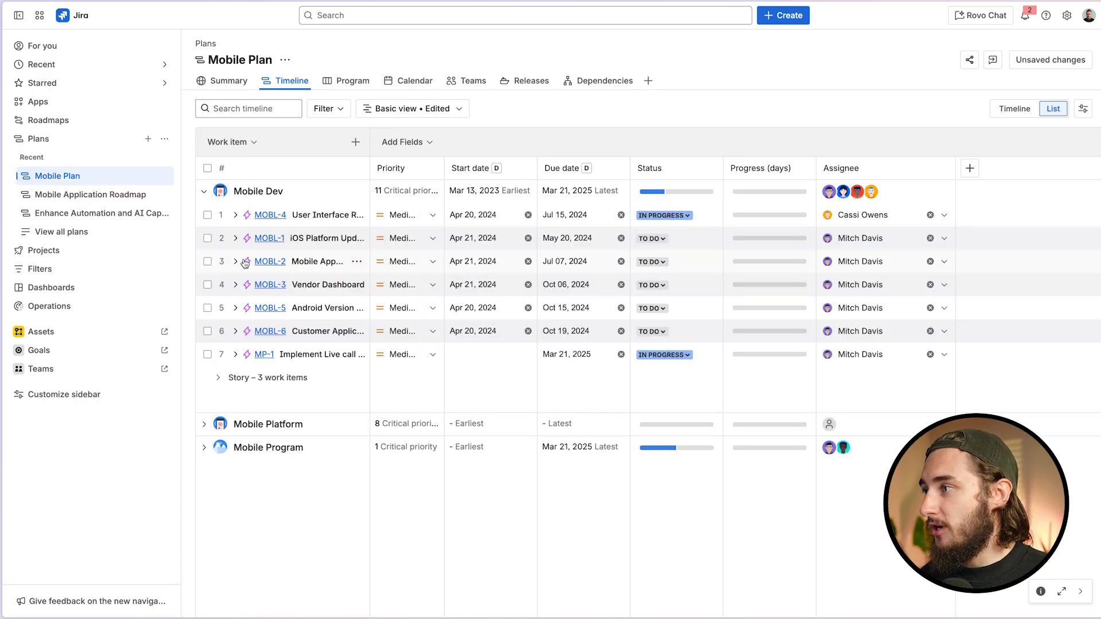
{"action": "left_click", "coordinate": [235, 239]}
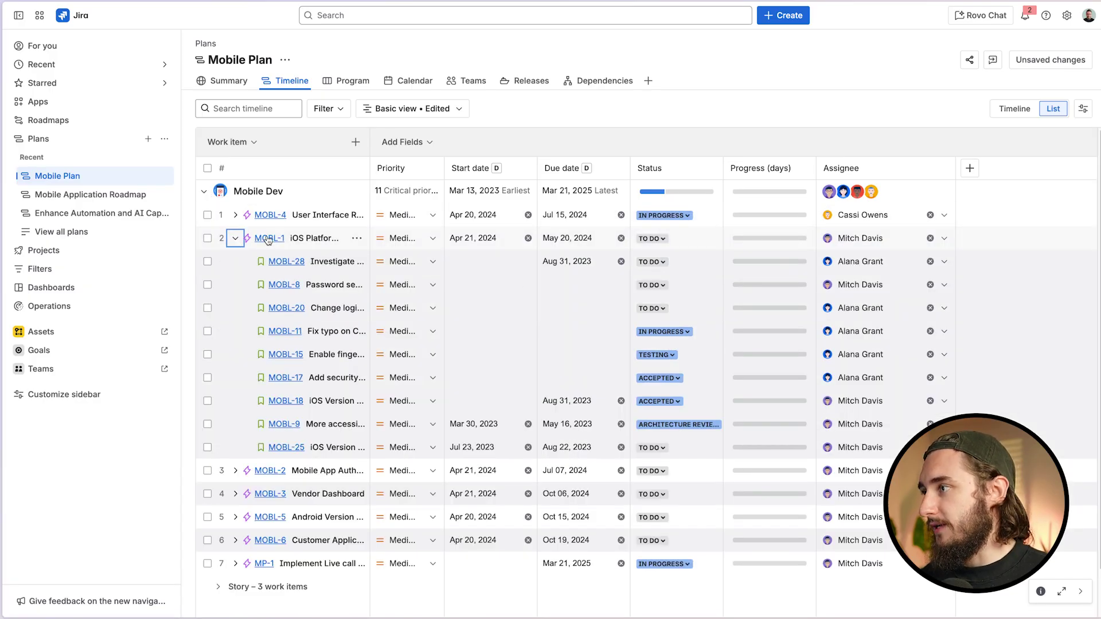
{"action": "left_click", "coordinate": [235, 238]}
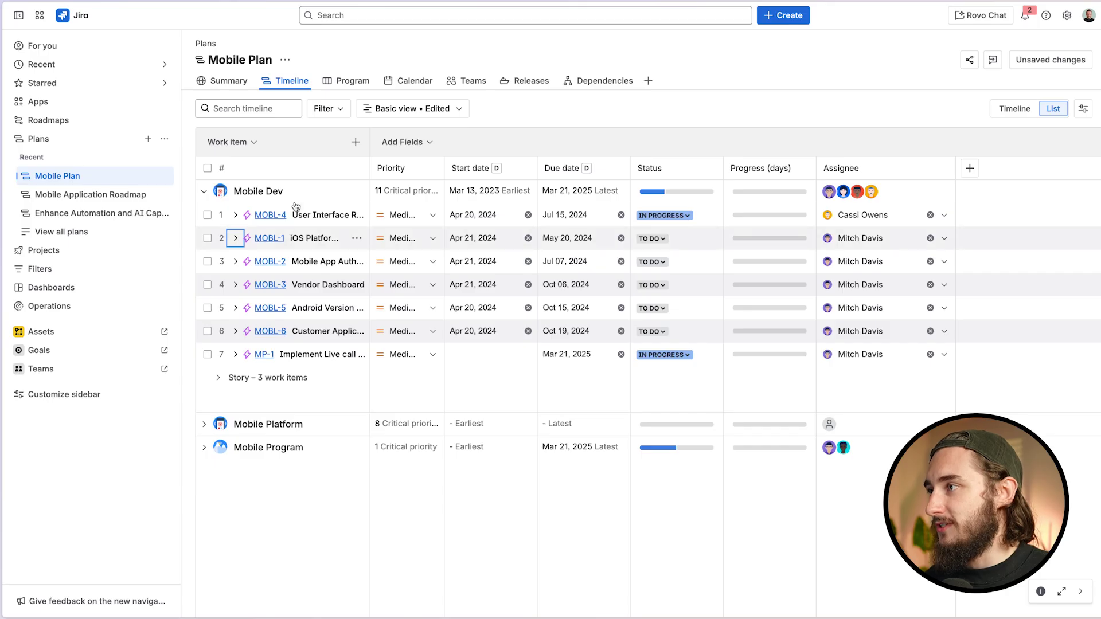
{"action": "left_click", "coordinate": [339, 119]}
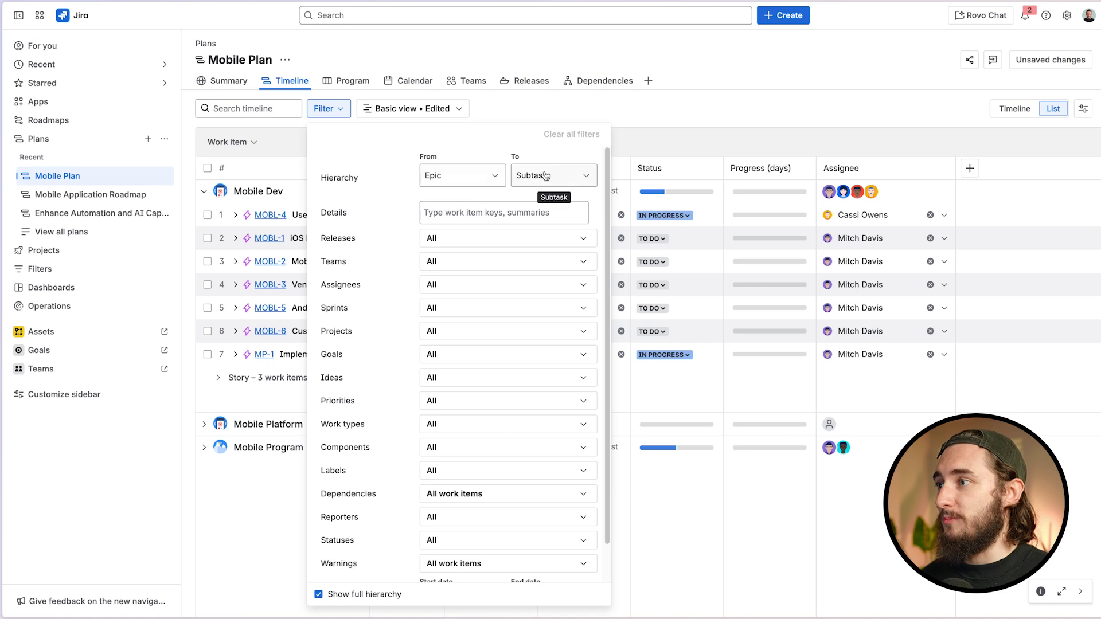
- Start the plan's hierarchy filter at Story level
{"action": "scroll", "coordinate": [472, 313], "scroll_direction": "down", "scroll_amount": 1}
{"action": "scroll", "coordinate": [471, 312], "scroll_direction": "down", "scroll_amount": 1}
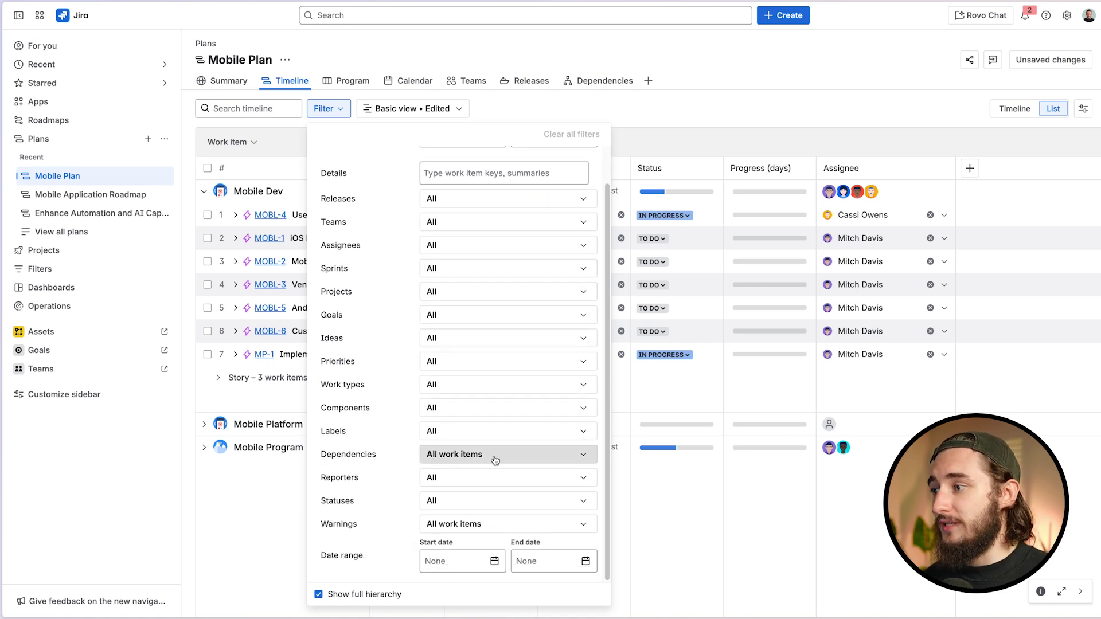
{"action": "scroll", "coordinate": [510, 370], "scroll_direction": "up", "scroll_amount": 2}
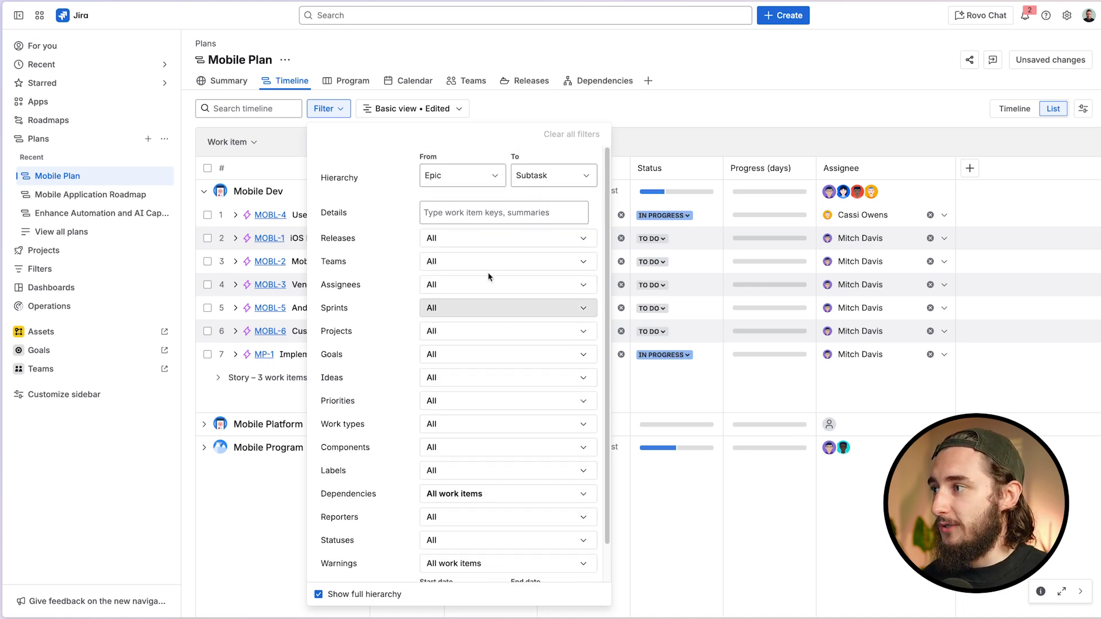
{"action": "left_click", "coordinate": [483, 177]}
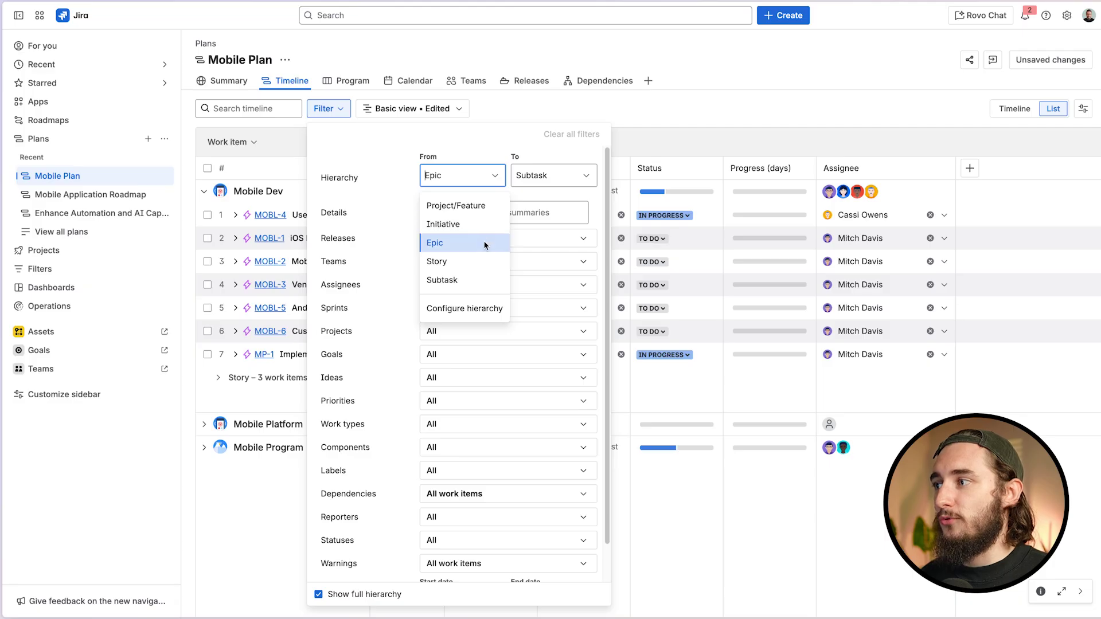
{"action": "left_click", "coordinate": [463, 262]}
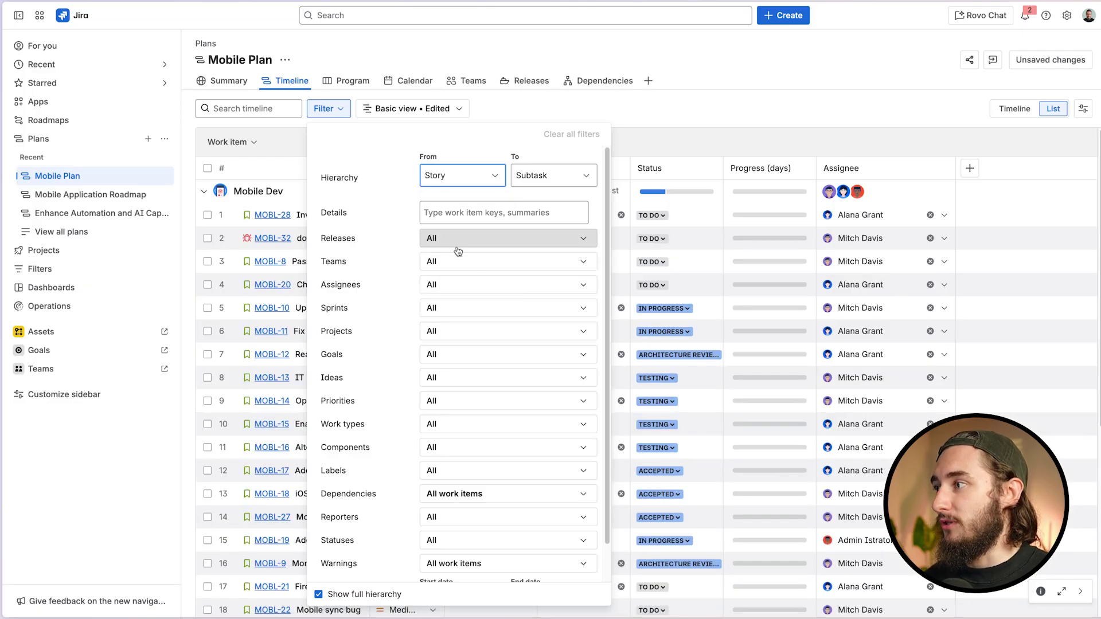
{"action": "left_click", "coordinate": [641, 97]}
- Change the hierarchy filter to start at Project/Feature, then expand and collapse the Epic group
{"action": "scroll", "coordinate": [401, 321], "scroll_direction": "down", "scroll_amount": 5}
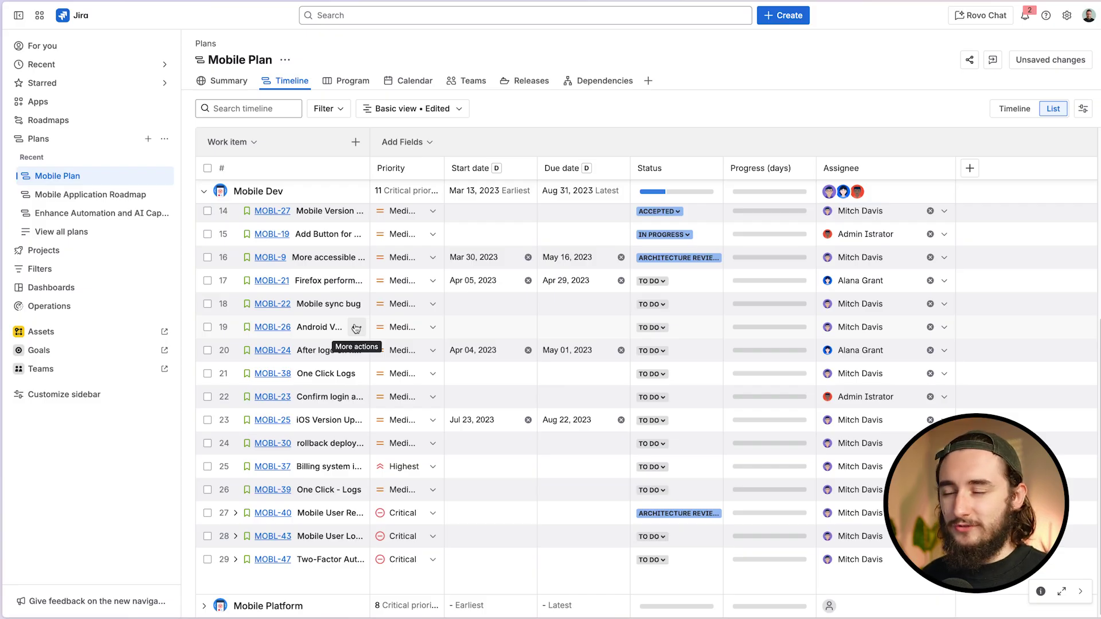
{"action": "scroll", "coordinate": [361, 310], "scroll_direction": "up", "scroll_amount": 5}
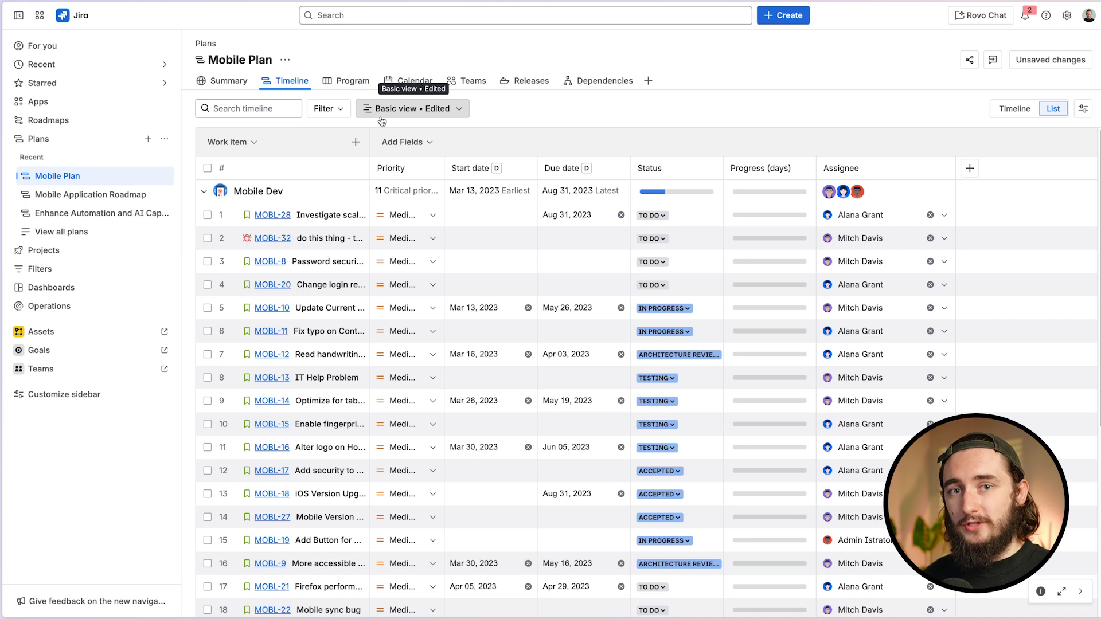
{"action": "left_click", "coordinate": [326, 109]}
{"action": "left_click", "coordinate": [543, 181]}
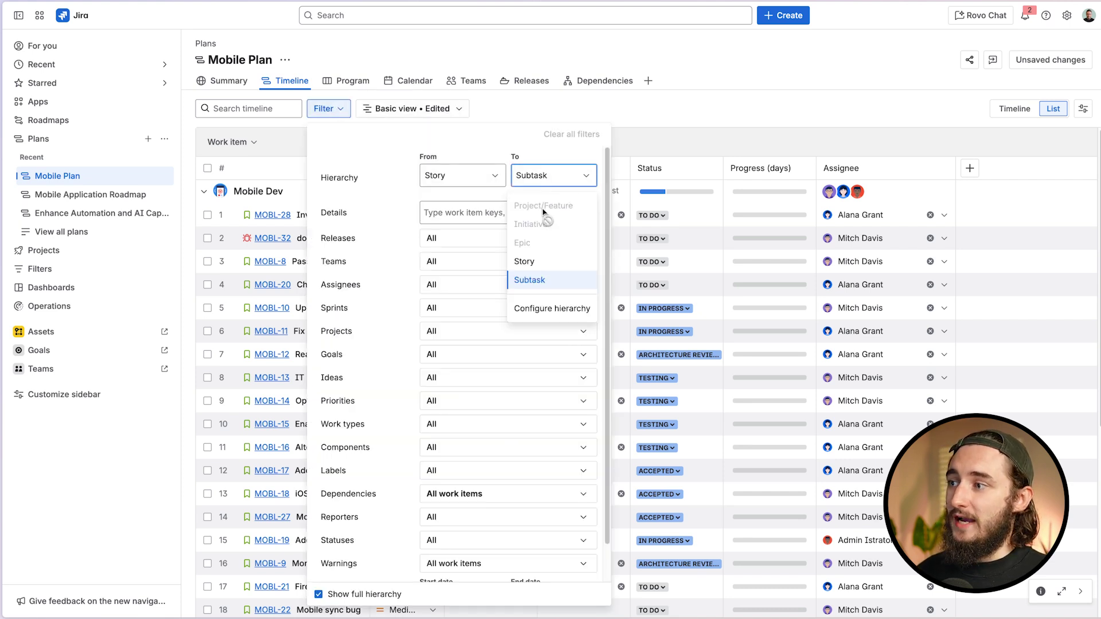
{"action": "left_click", "coordinate": [481, 181]}
{"action": "left_click", "coordinate": [482, 204]}
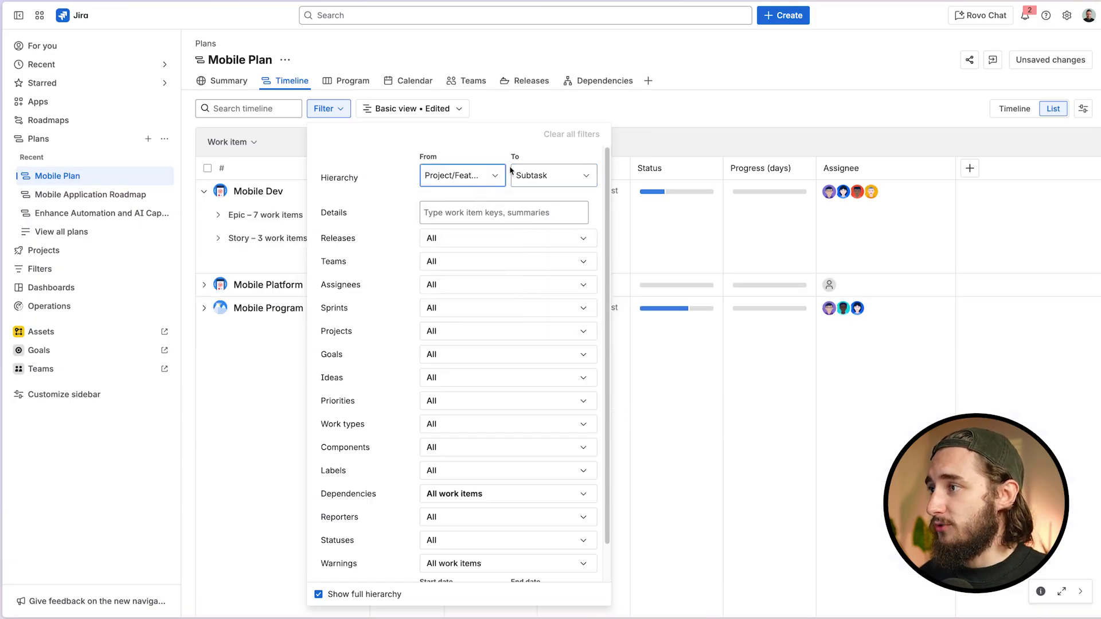
{"action": "left_click", "coordinate": [639, 93]}
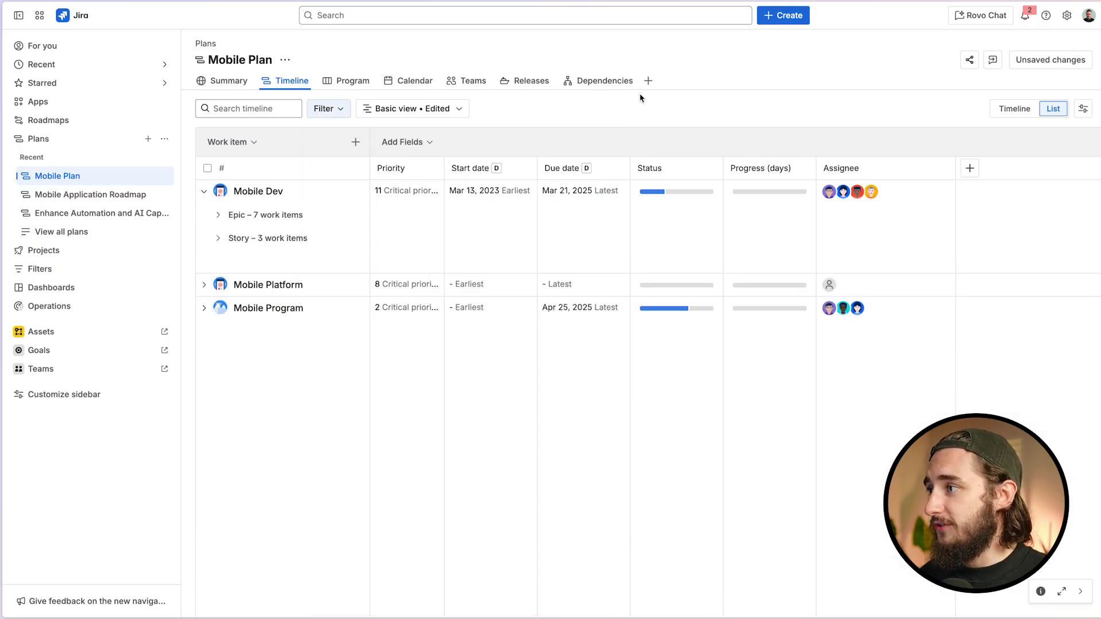
{"action": "left_click", "coordinate": [219, 217]}
{"action": "left_click", "coordinate": [219, 217]}
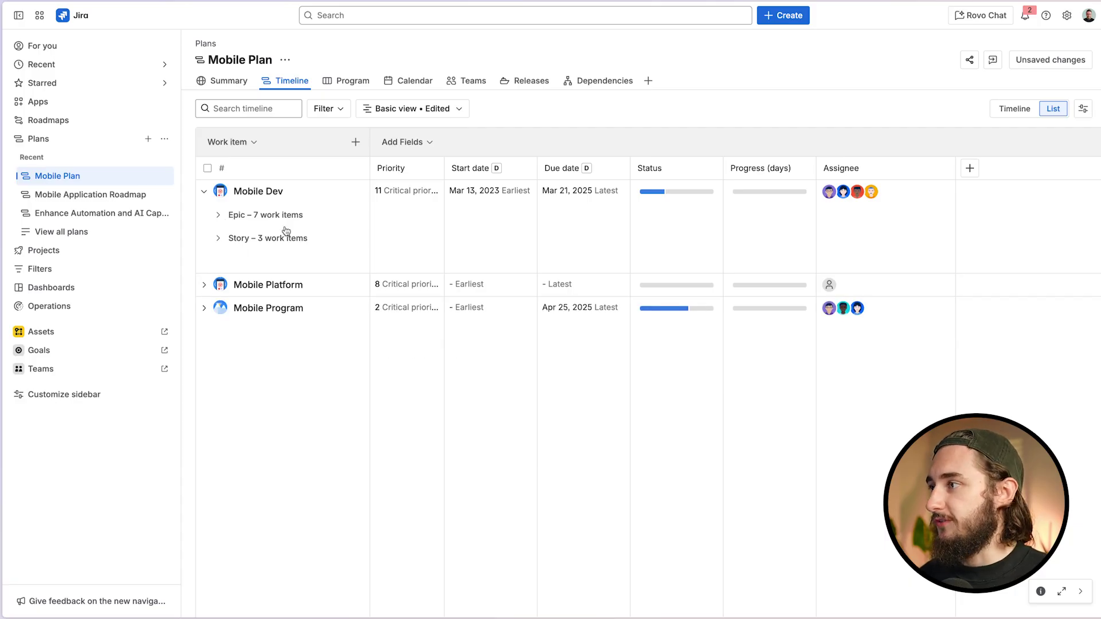
- In View settings, try grouping by Assignee, then set grouping back to None
{"action": "left_click", "coordinate": [1081, 110]}
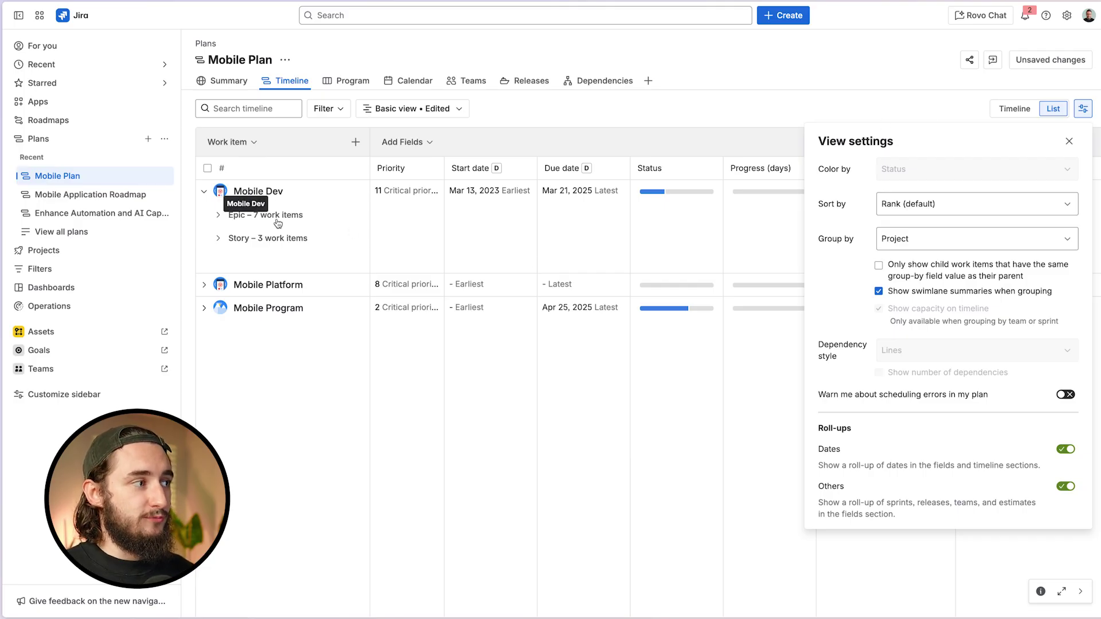
{"action": "left_click", "coordinate": [930, 241]}
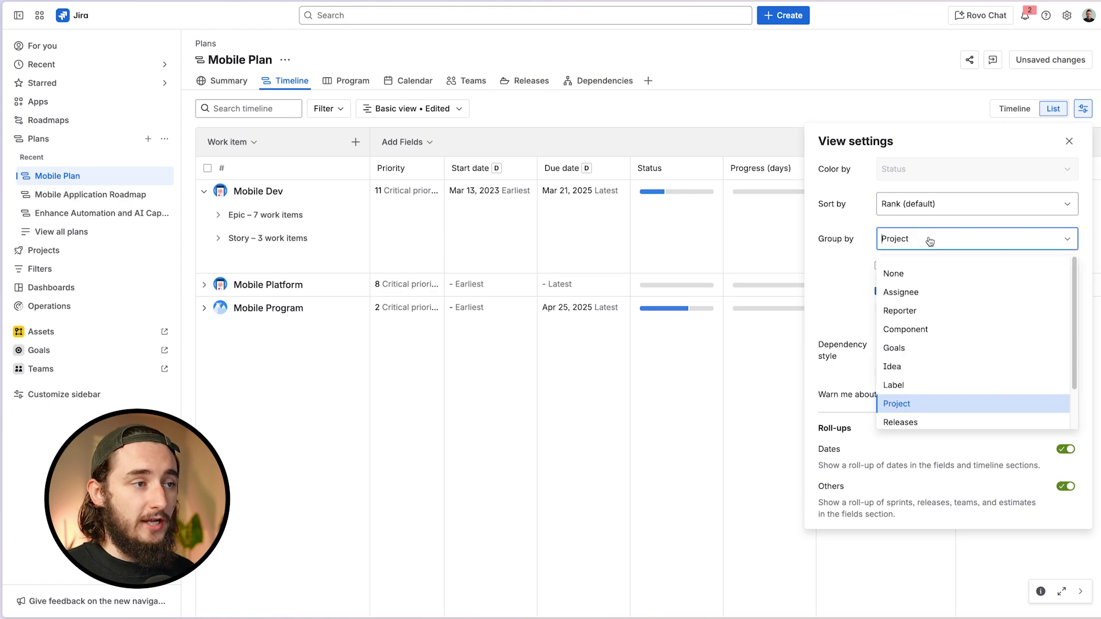
{"action": "scroll", "coordinate": [931, 380], "scroll_direction": "down", "scroll_amount": 2}
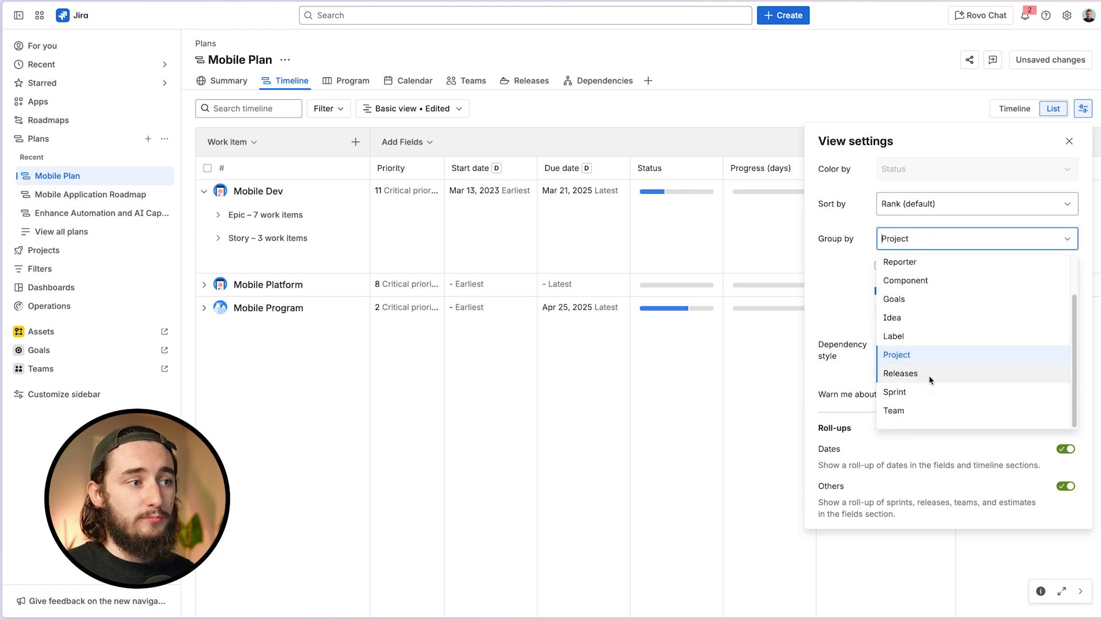
{"action": "scroll", "coordinate": [931, 380], "scroll_direction": "up", "scroll_amount": 3}
{"action": "left_click", "coordinate": [926, 292]}
{"action": "left_click", "coordinate": [919, 243]}
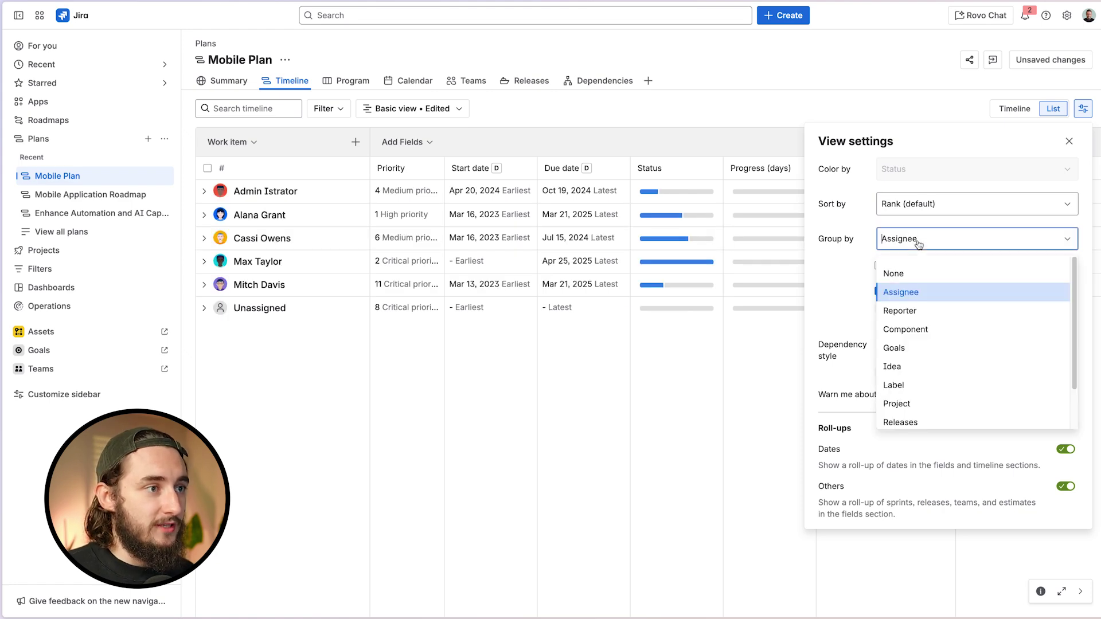
{"action": "left_click", "coordinate": [917, 273]}
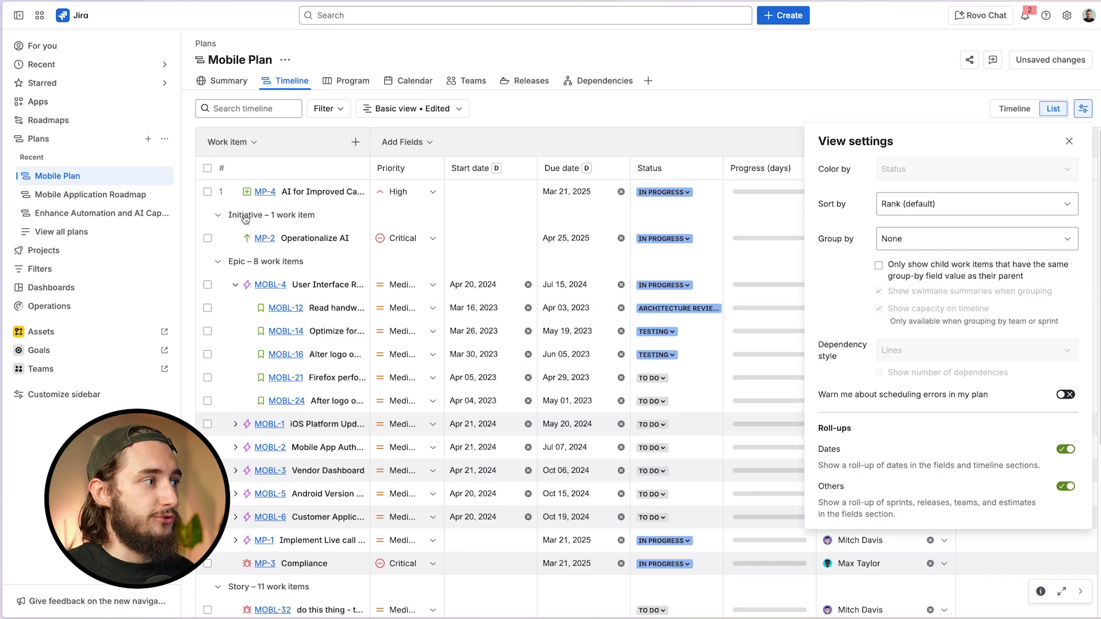
{"action": "left_click", "coordinate": [218, 262]}
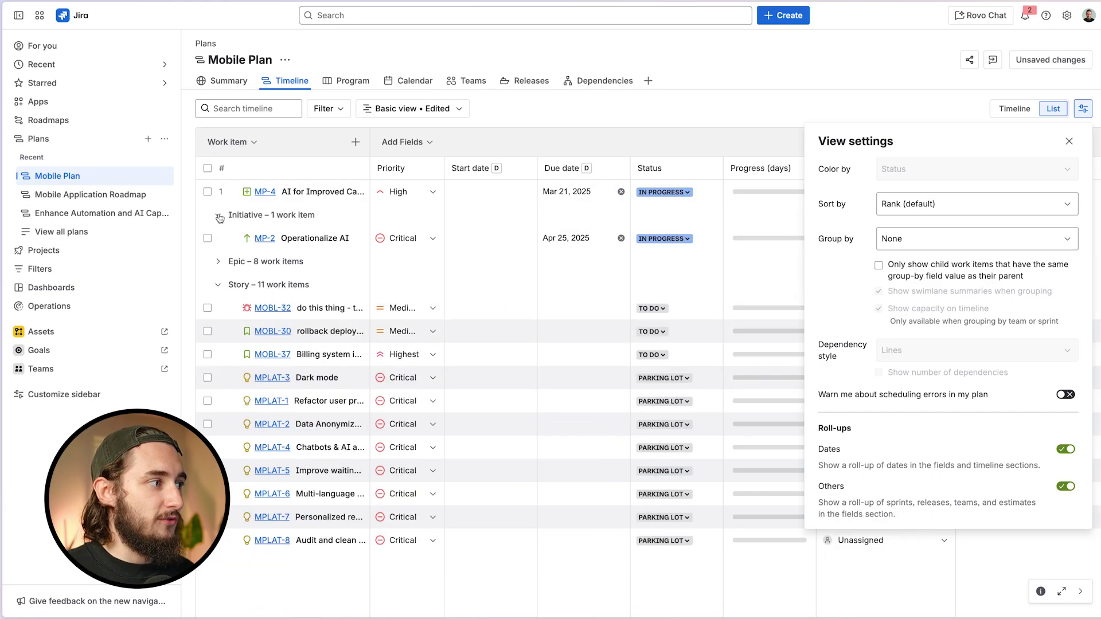
{"action": "left_click", "coordinate": [219, 215]}
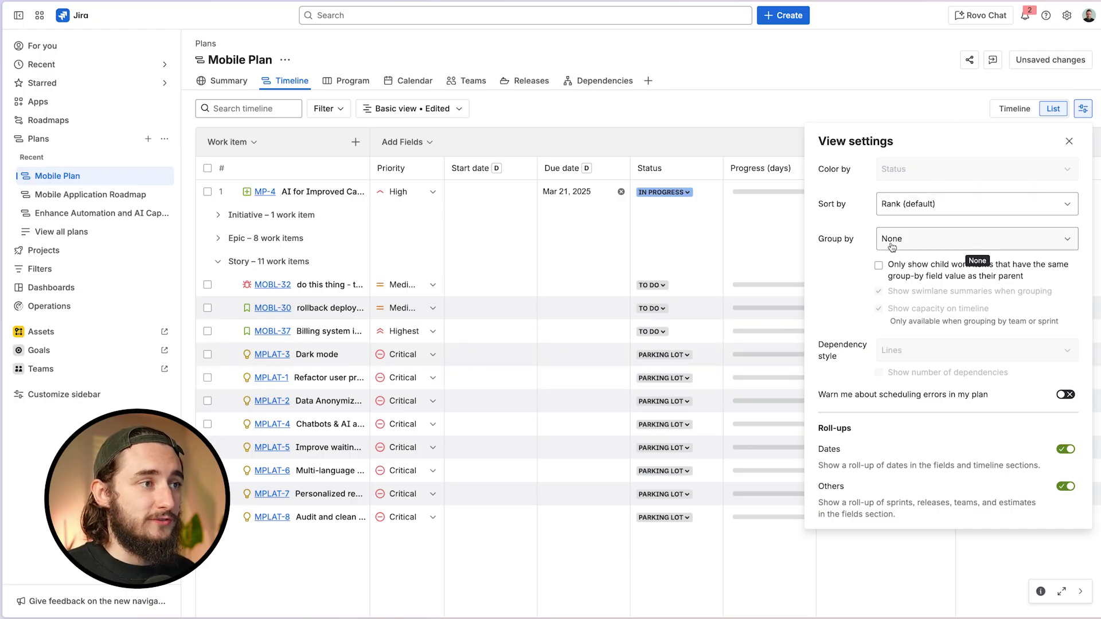
- Keep sorting at Rank (default) and close View settings
{"action": "left_click", "coordinate": [918, 213]}
{"action": "left_click", "coordinate": [918, 213]}
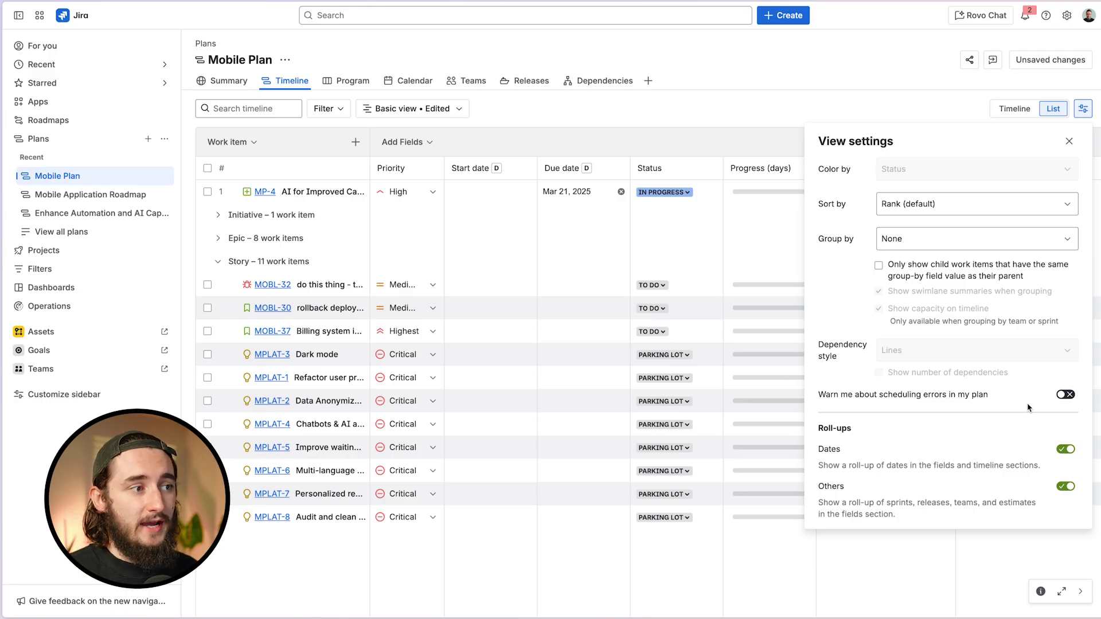
{"action": "left_click", "coordinate": [1069, 141]}
- In Timeline view, add 30-day bars for MOBL-30, MOBL-37, Dark mode, MPLAT-1, MPLAT-2 and MPLAT-4
{"action": "left_click", "coordinate": [1024, 113]}
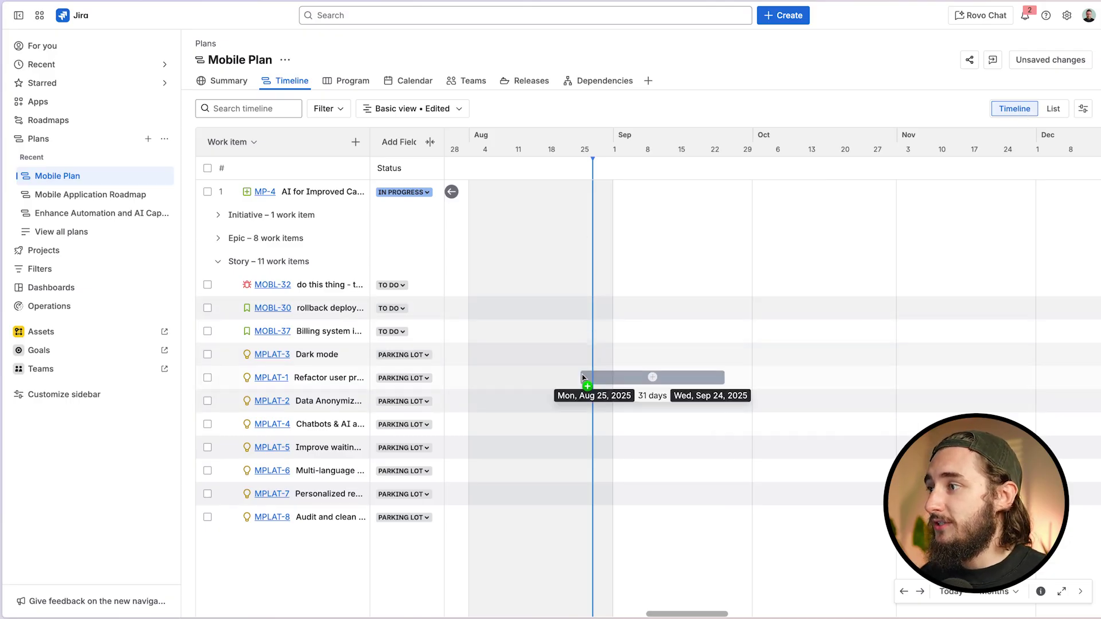
{"action": "scroll", "coordinate": [623, 360], "scroll_direction": "left", "scroll_amount": 5}
{"action": "scroll", "coordinate": [622, 359], "scroll_direction": "right", "scroll_amount": 1}
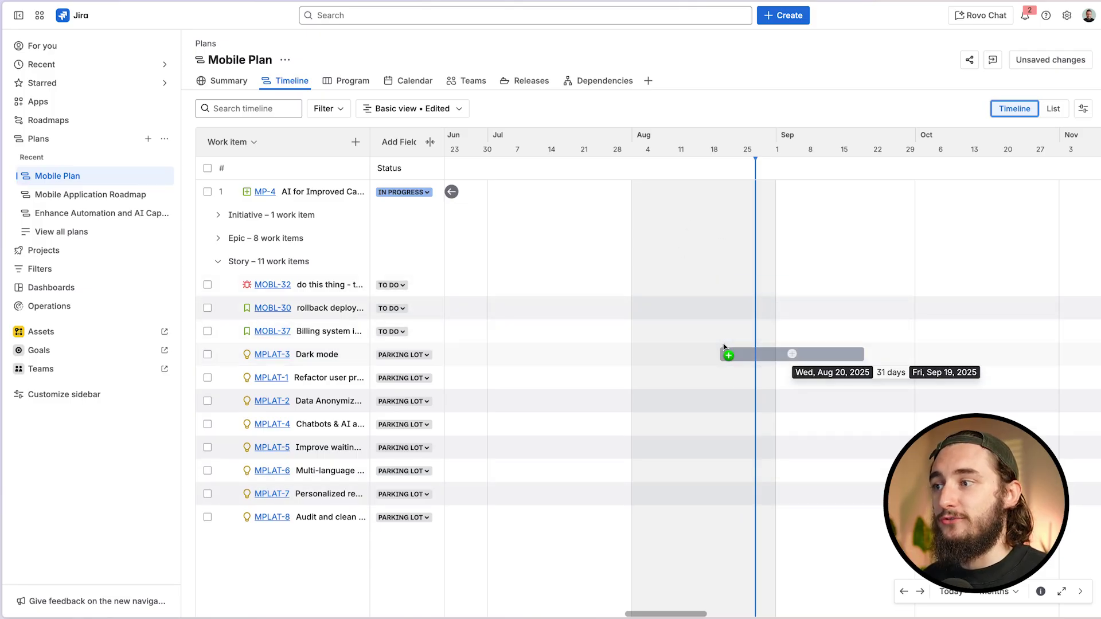
{"action": "left_click", "coordinate": [729, 308]}
{"action": "left_click", "coordinate": [803, 331]}
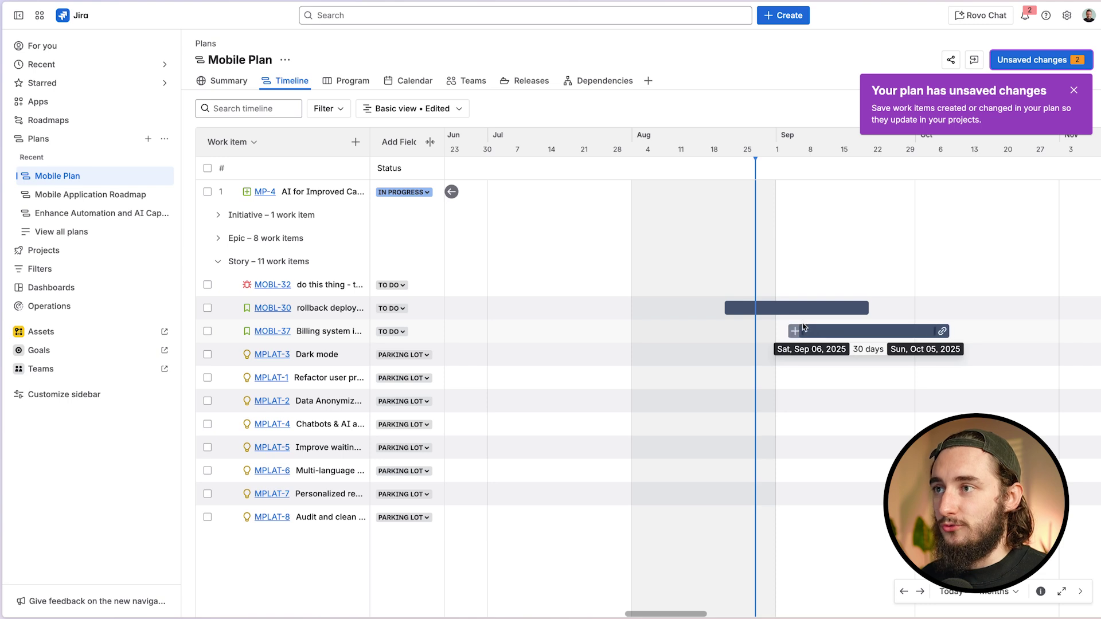
{"action": "left_click", "coordinate": [838, 355]}
{"action": "left_click", "coordinate": [912, 378]}
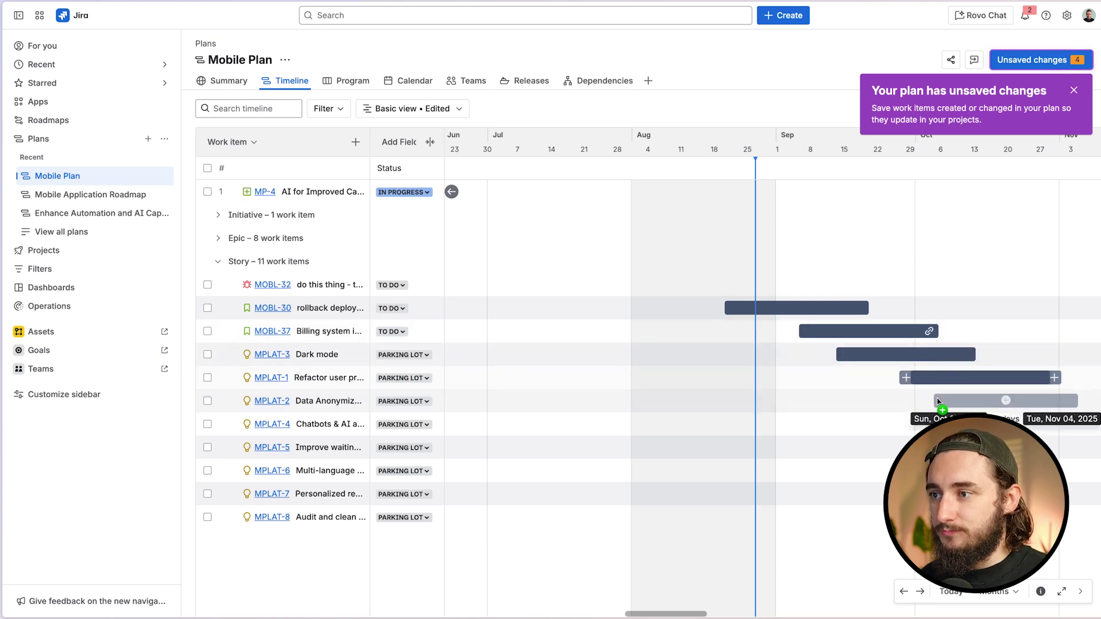
{"action": "left_click", "coordinate": [973, 400]}
{"action": "left_click", "coordinate": [1016, 424]}
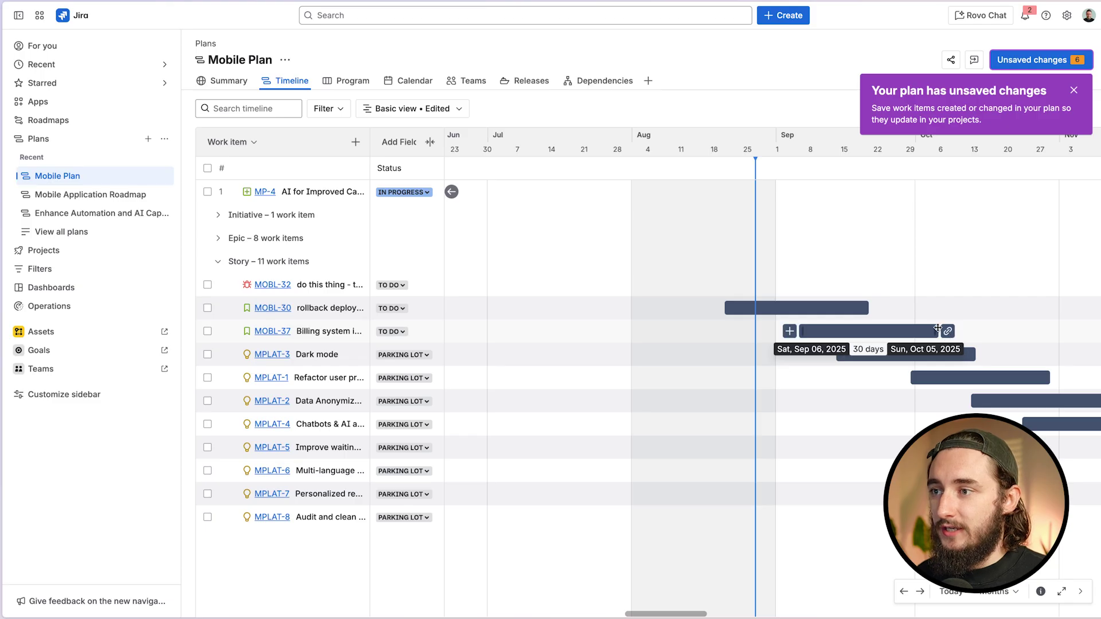
- Move MOBL-37 a week earlier, extend Dark mode to late October, and link it to MOBL-37
{"action": "left_click_drag", "start_coordinate": [936, 331], "coordinate": [883, 331]}
{"action": "left_click_drag", "start_coordinate": [971, 355], "coordinate": [1035, 354]}
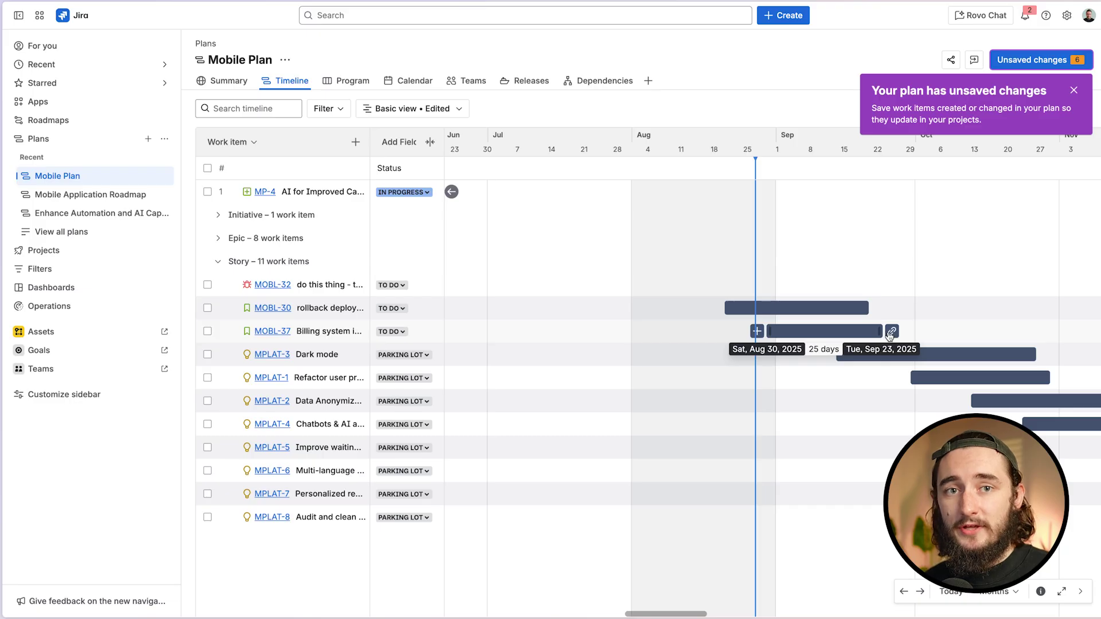
{"action": "left_click_drag", "start_coordinate": [890, 333], "coordinate": [879, 355]}
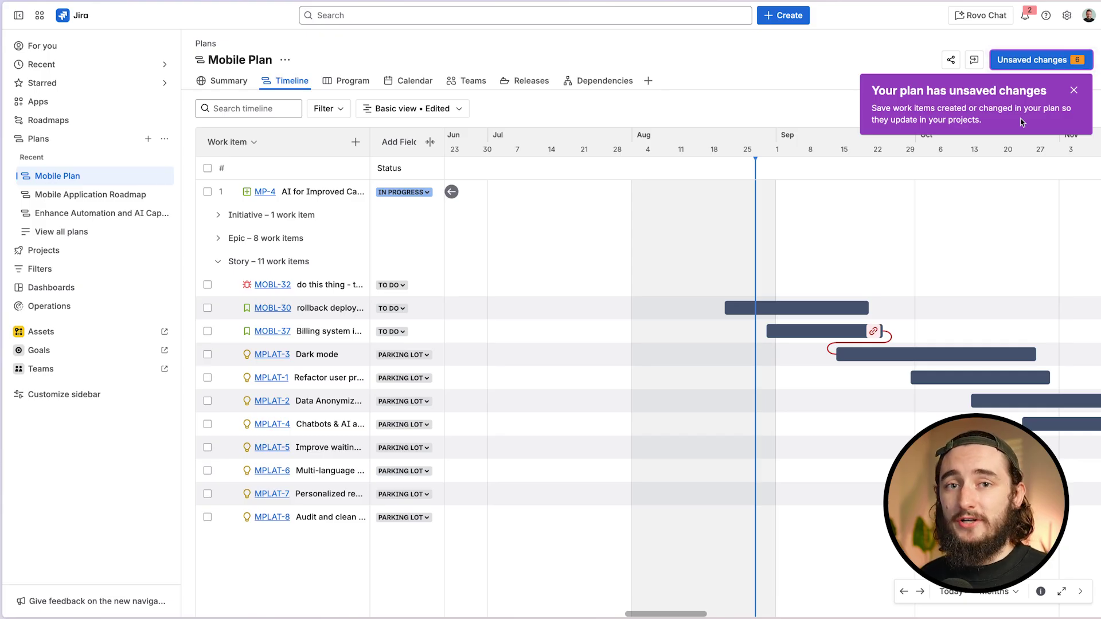
- Dismiss the notice and save all six pending changes from the Unsaved changes list
{"action": "left_click", "coordinate": [1073, 90]}
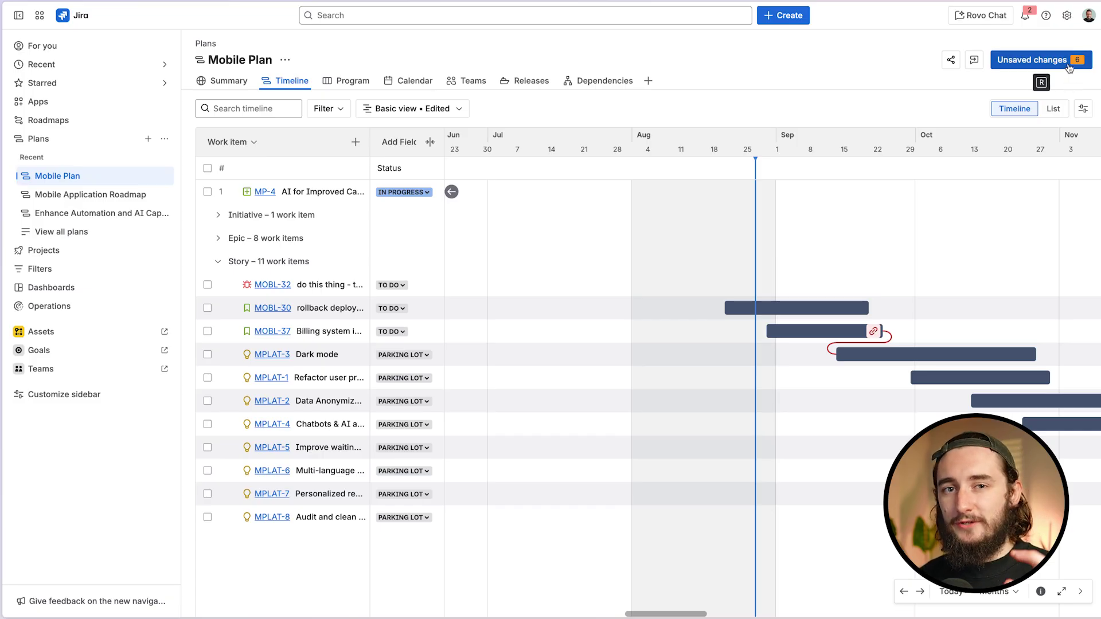
{"action": "left_click", "coordinate": [1069, 69]}
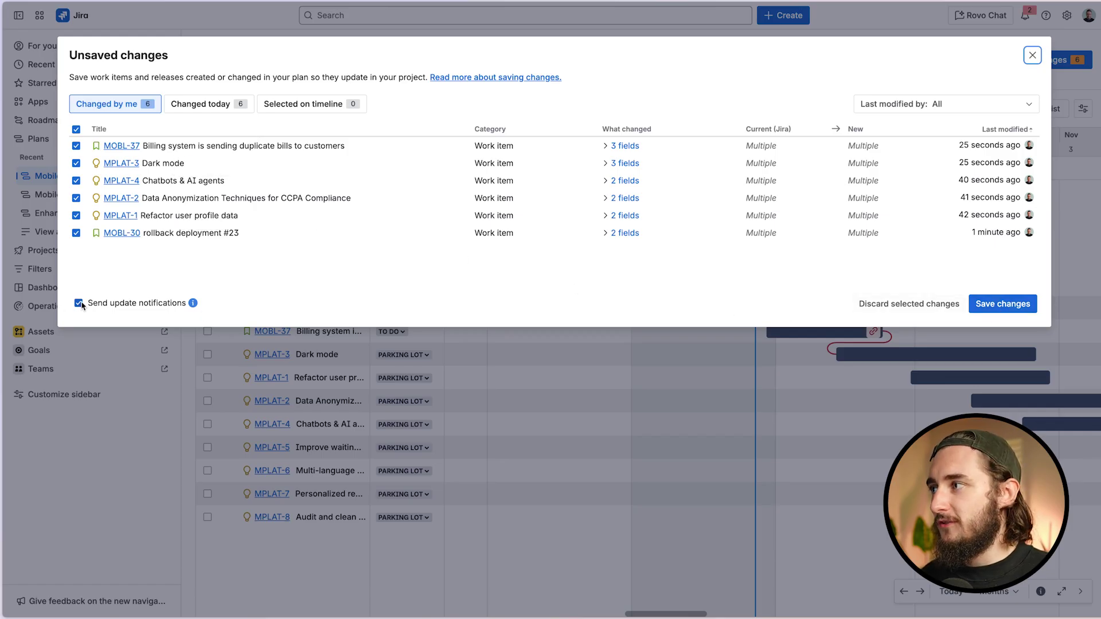
{"action": "left_click", "coordinate": [1013, 304]}
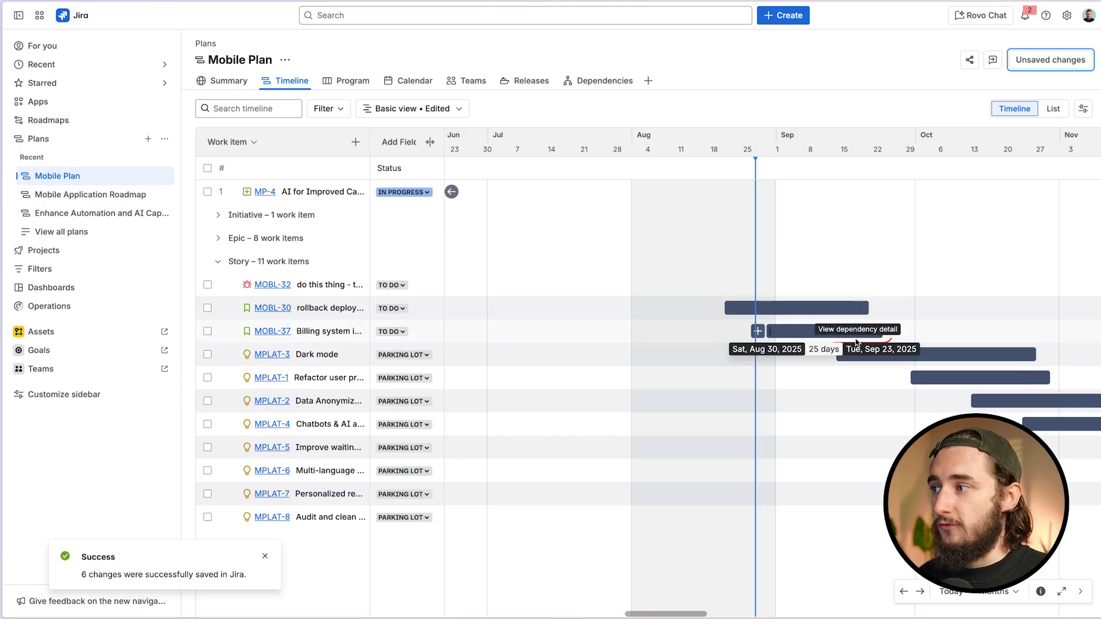
- Set MOBL-37 to ACCEPTED, review it in Unsaved changes, and close without saving
{"action": "left_click", "coordinate": [391, 332]}
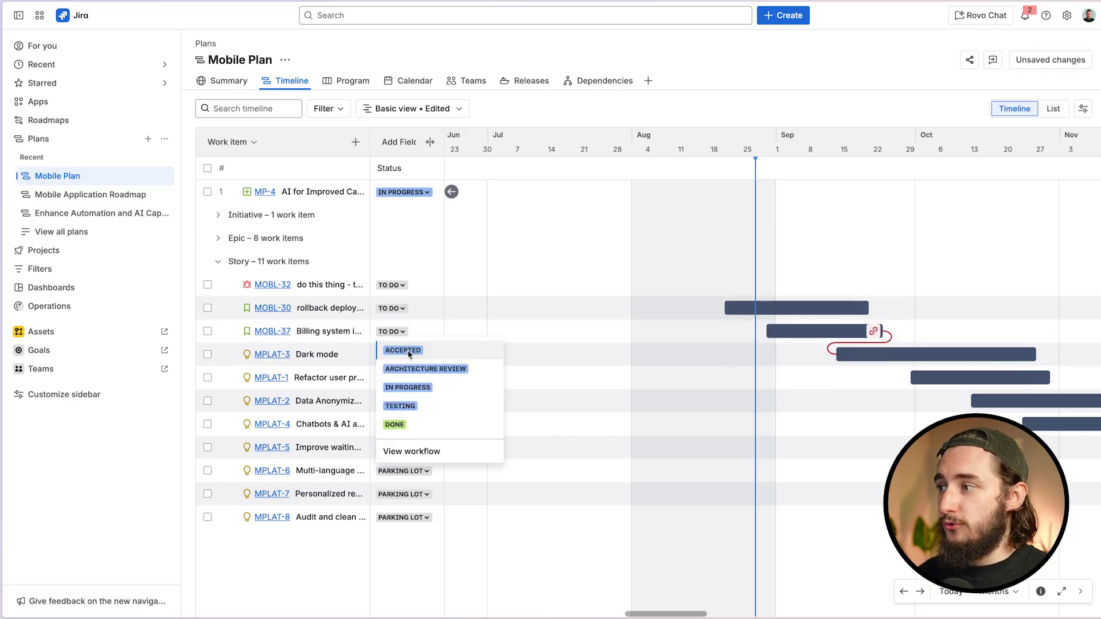
{"action": "left_click", "coordinate": [396, 351]}
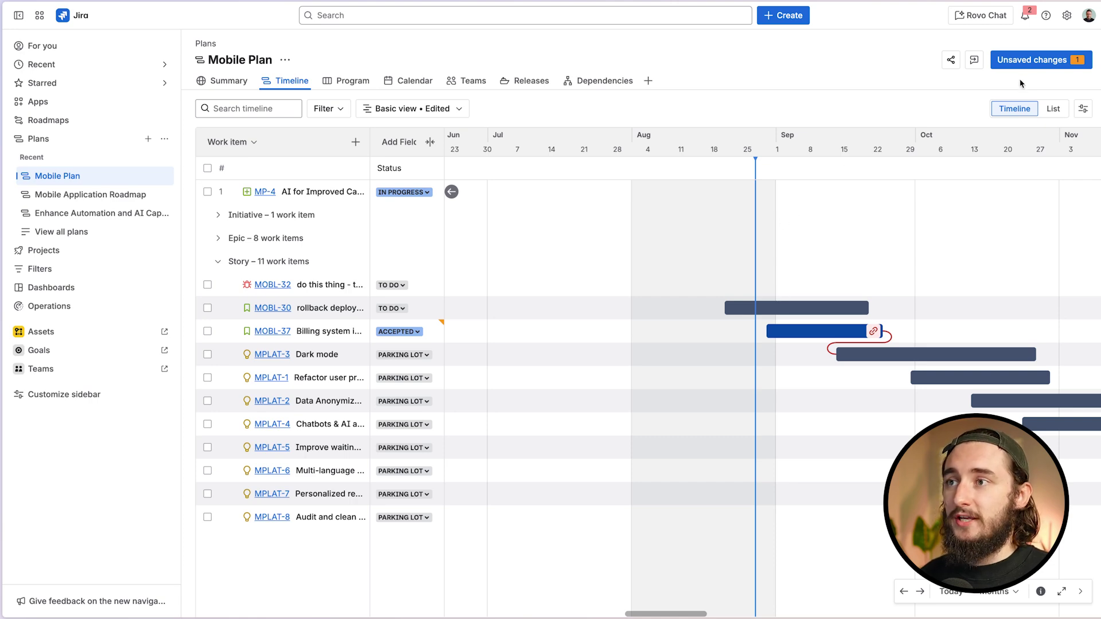
{"action": "left_click", "coordinate": [1031, 60]}
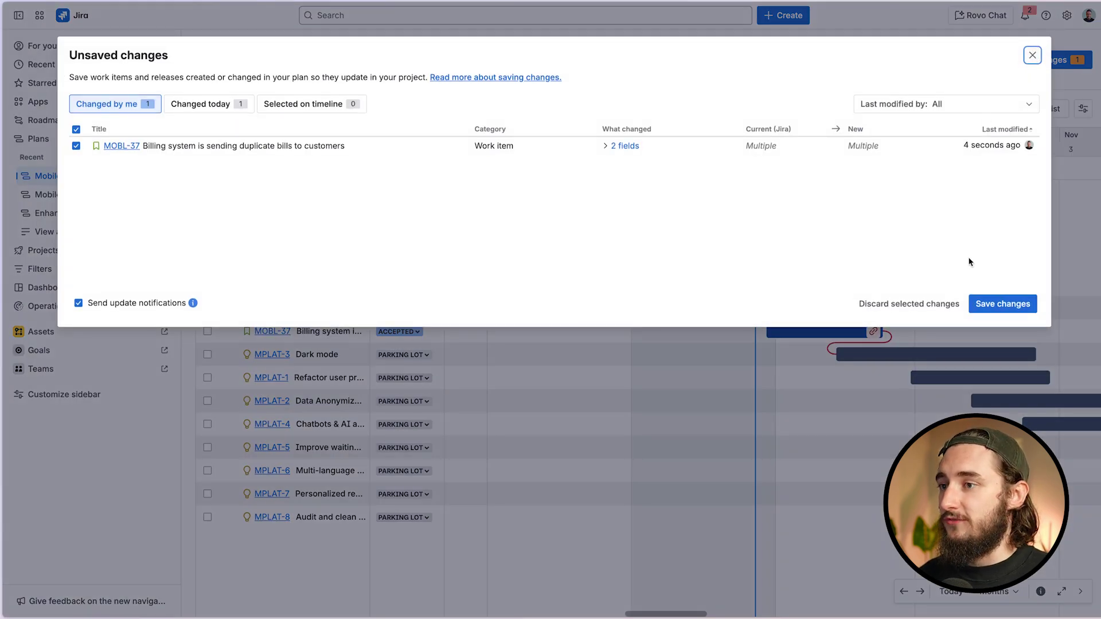
{"action": "left_click", "coordinate": [993, 300]}
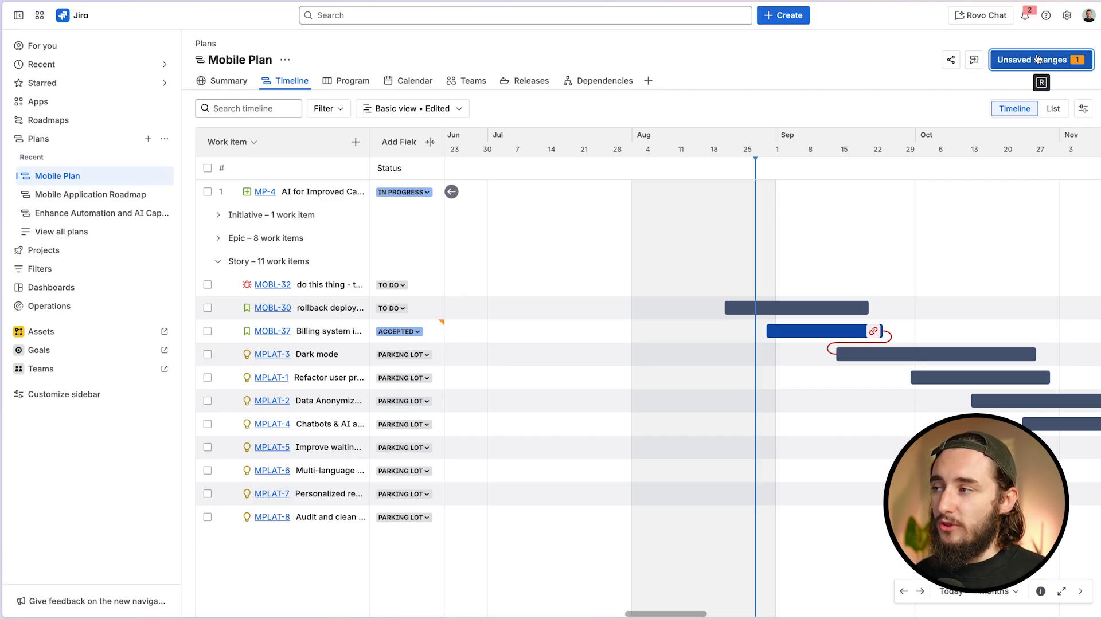
- From the list view's custom field settings, add the Impact custom field to the Mobile Plan
{"action": "left_click", "coordinate": [1054, 109]}
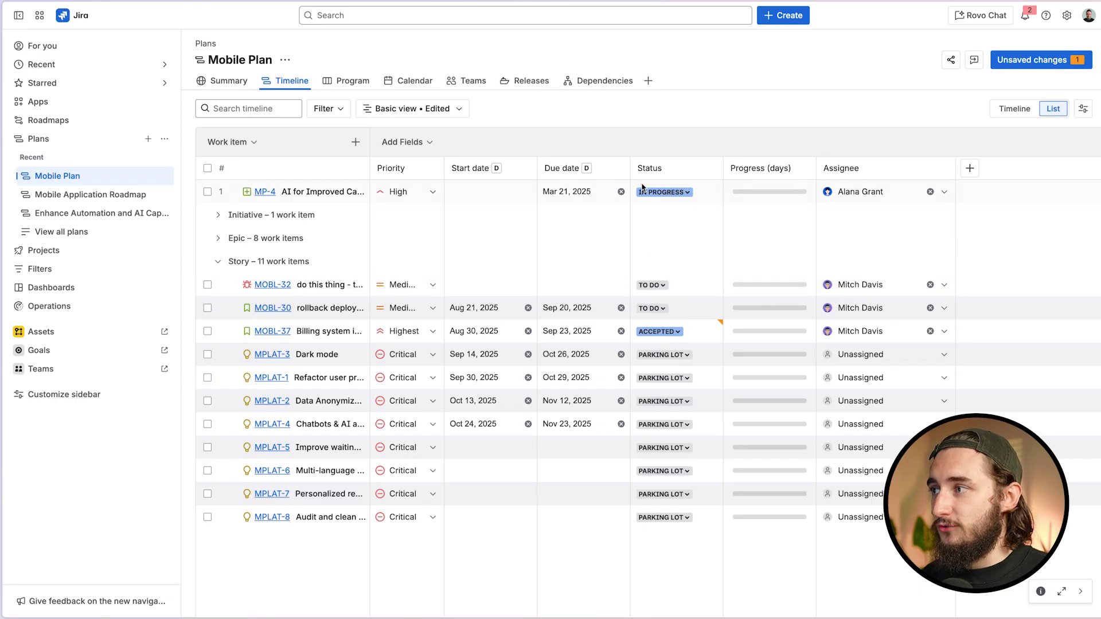
{"action": "left_click", "coordinate": [431, 144]}
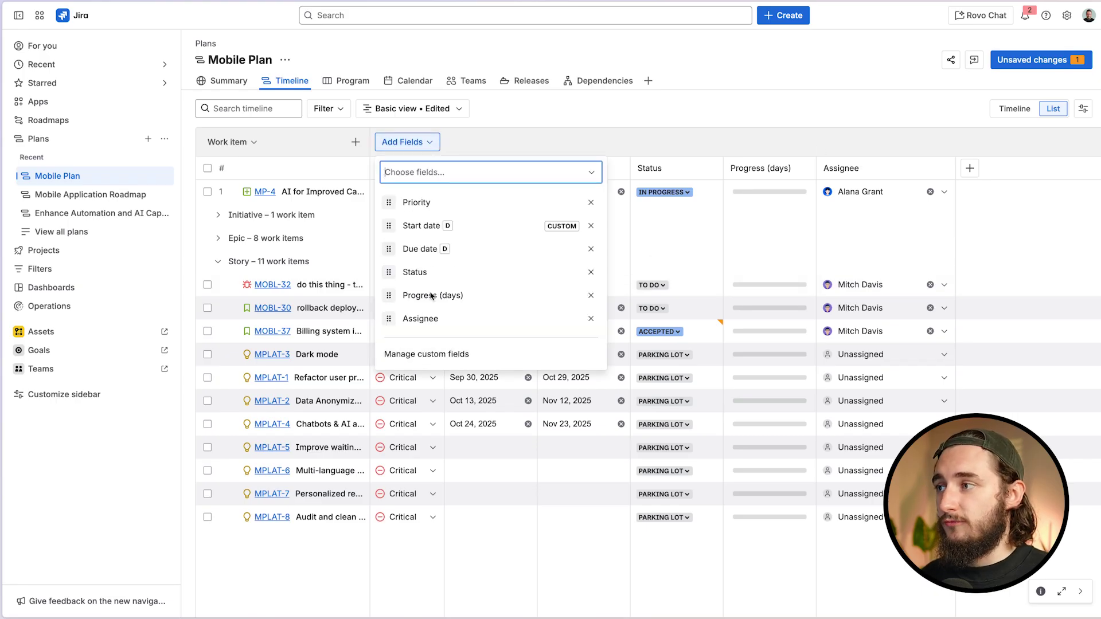
{"action": "left_click", "coordinate": [452, 356]}
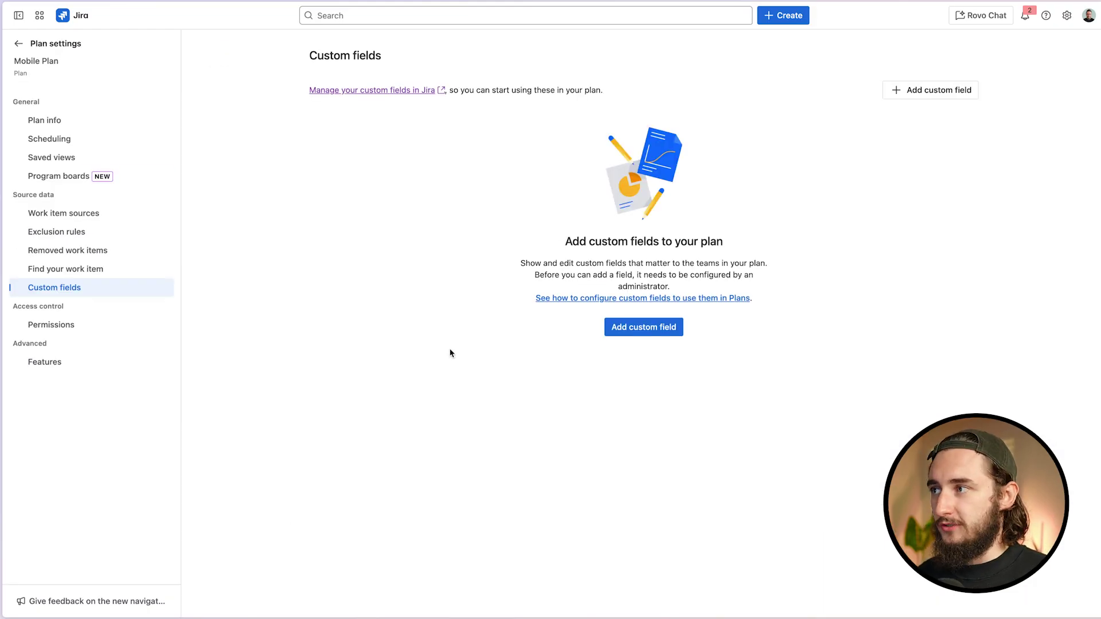
{"action": "left_click", "coordinate": [647, 332]}
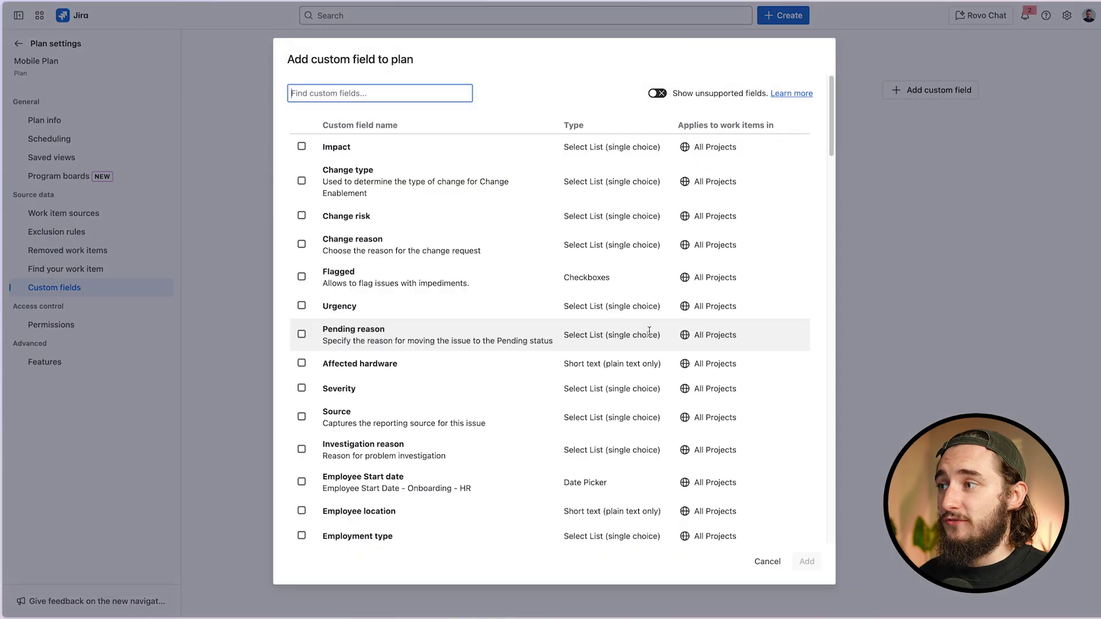
{"action": "scroll", "coordinate": [525, 264], "scroll_direction": "down", "scroll_amount": 20}
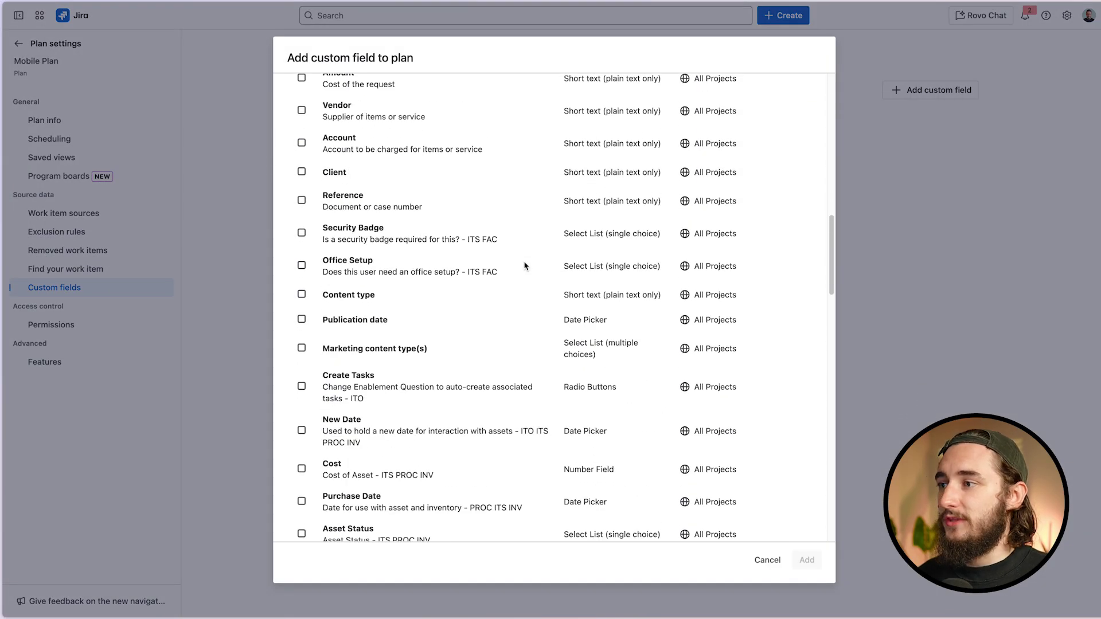
{"action": "scroll", "coordinate": [459, 266], "scroll_direction": "down", "scroll_amount": 5}
{"action": "scroll", "coordinate": [523, 265], "scroll_direction": "up", "scroll_amount": 20}
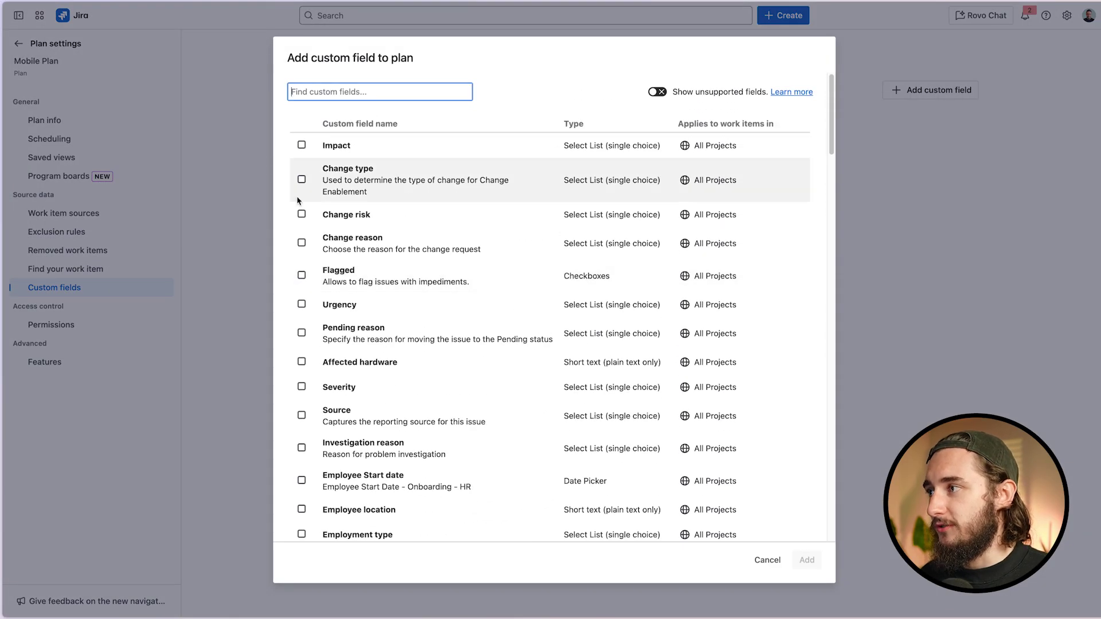
{"action": "left_click", "coordinate": [301, 145]}
{"action": "left_click", "coordinate": [806, 560]}
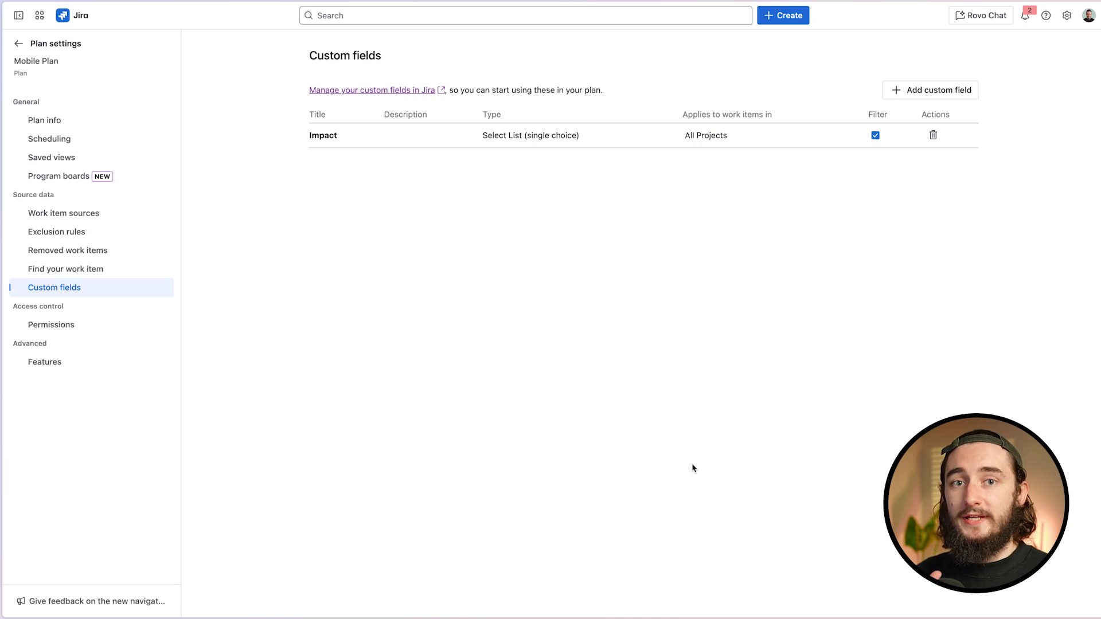
- Back on the plan's work items, add Impact as a column in the list
{"action": "left_click", "coordinate": [18, 44]}
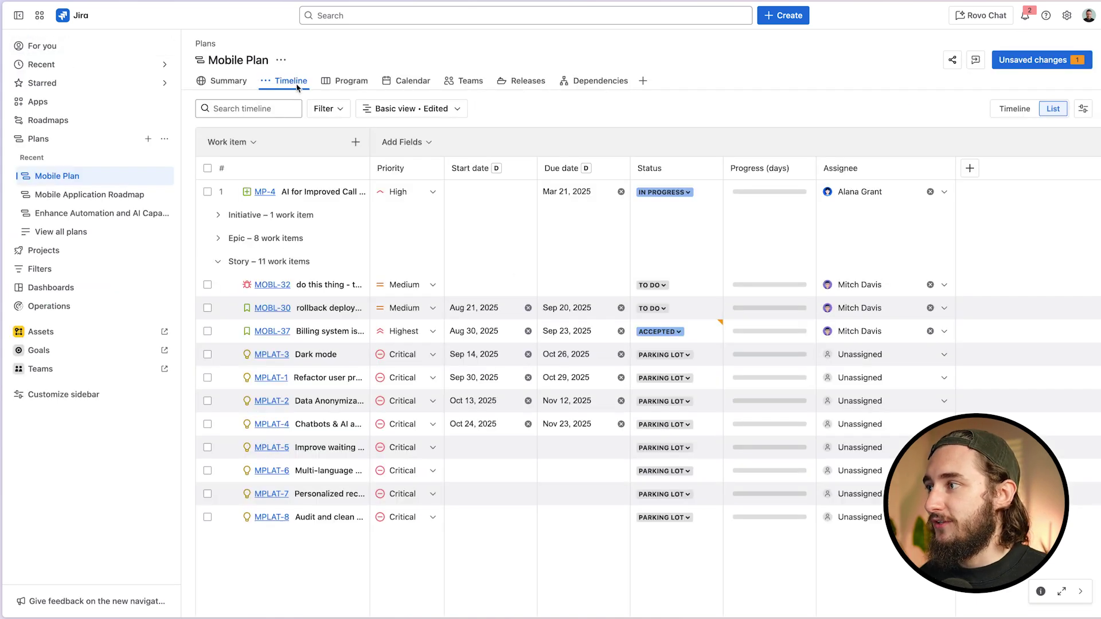
{"action": "left_click", "coordinate": [402, 141]}
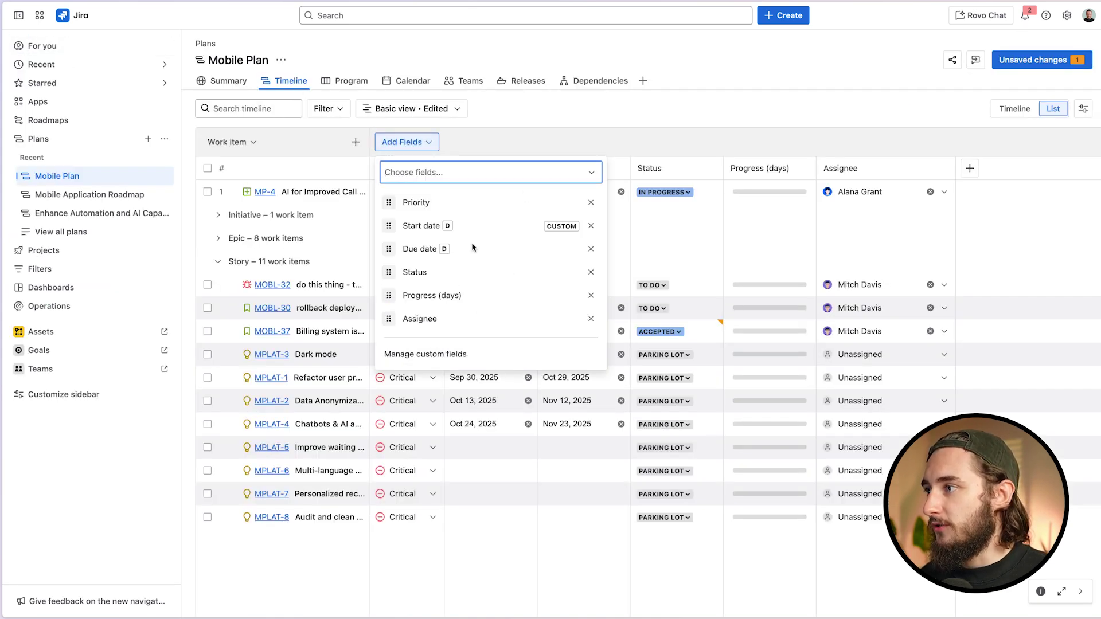
{"action": "left_click", "coordinate": [592, 147]}
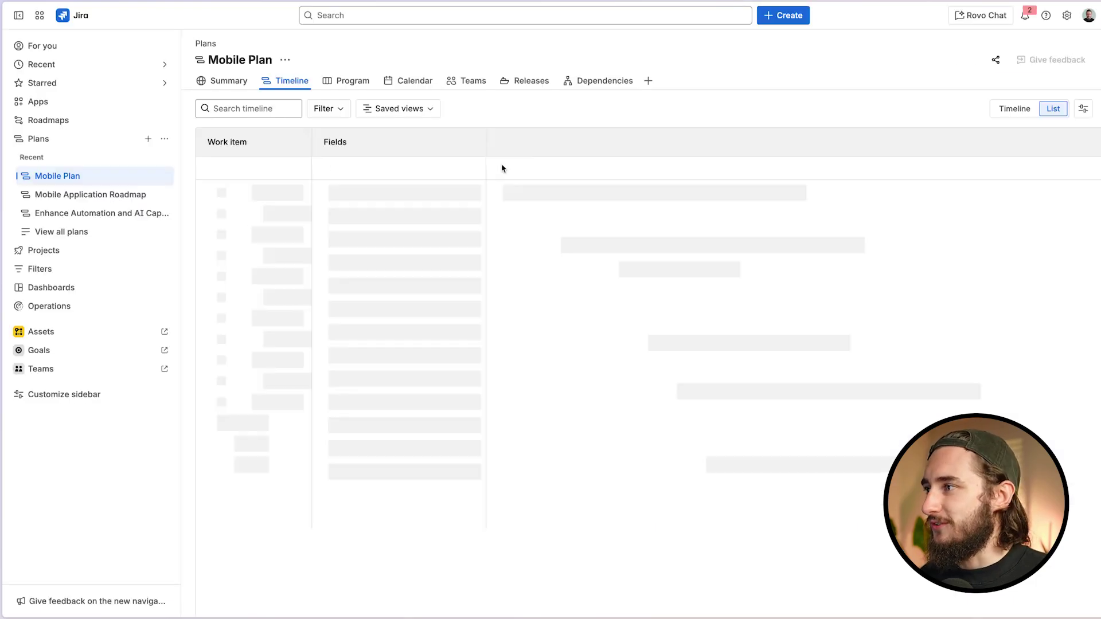
{"action": "left_click", "coordinate": [404, 142]}
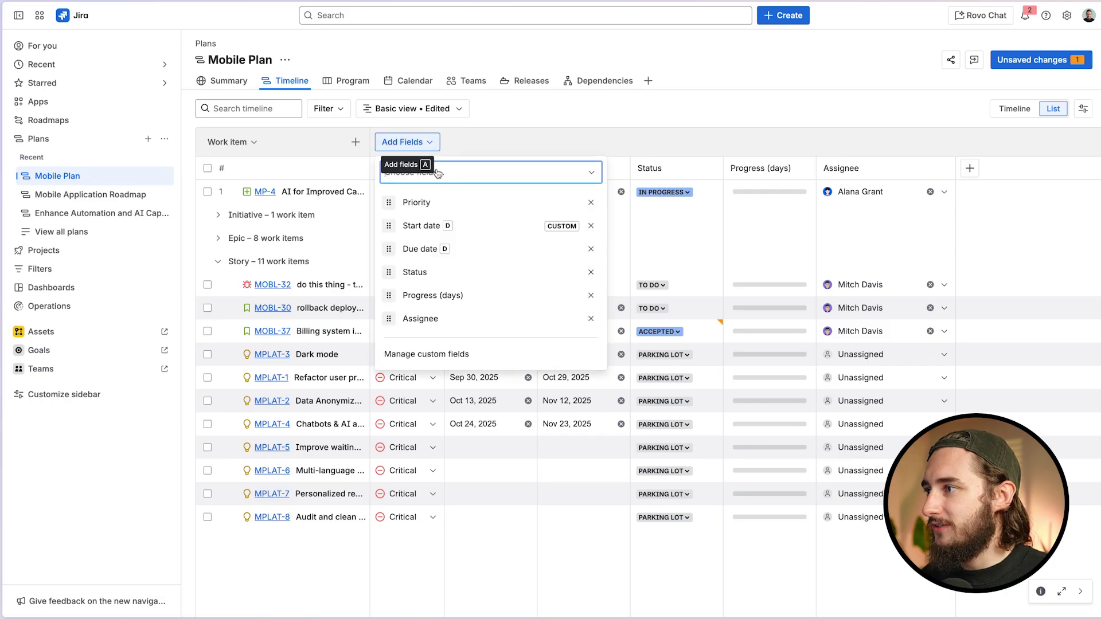
{"action": "type", "text": "imp"}
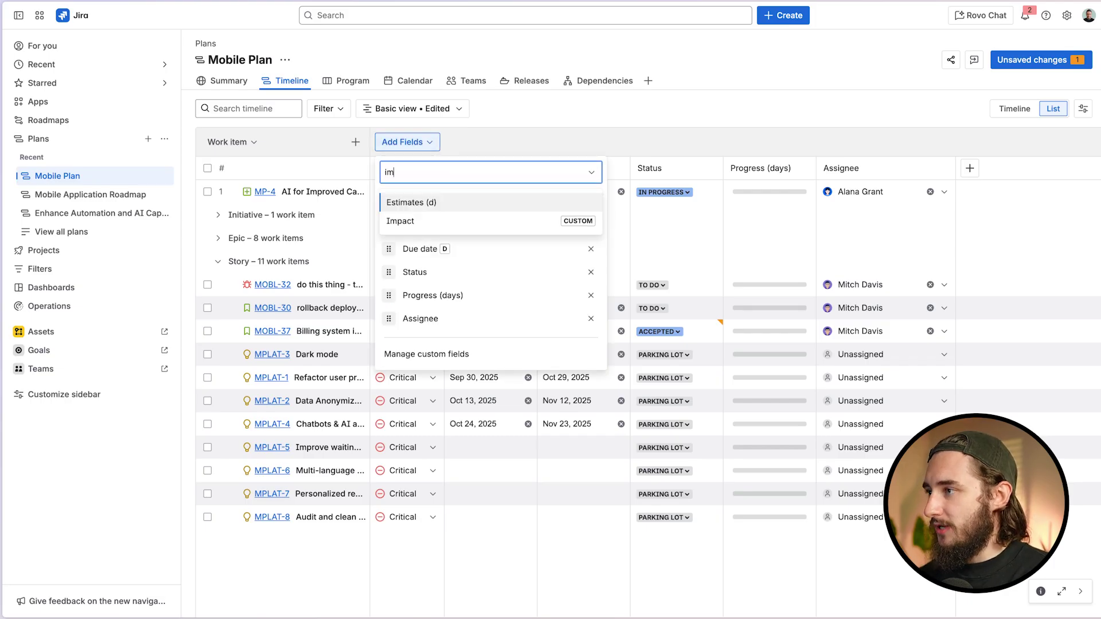
{"action": "left_click", "coordinate": [443, 201]}
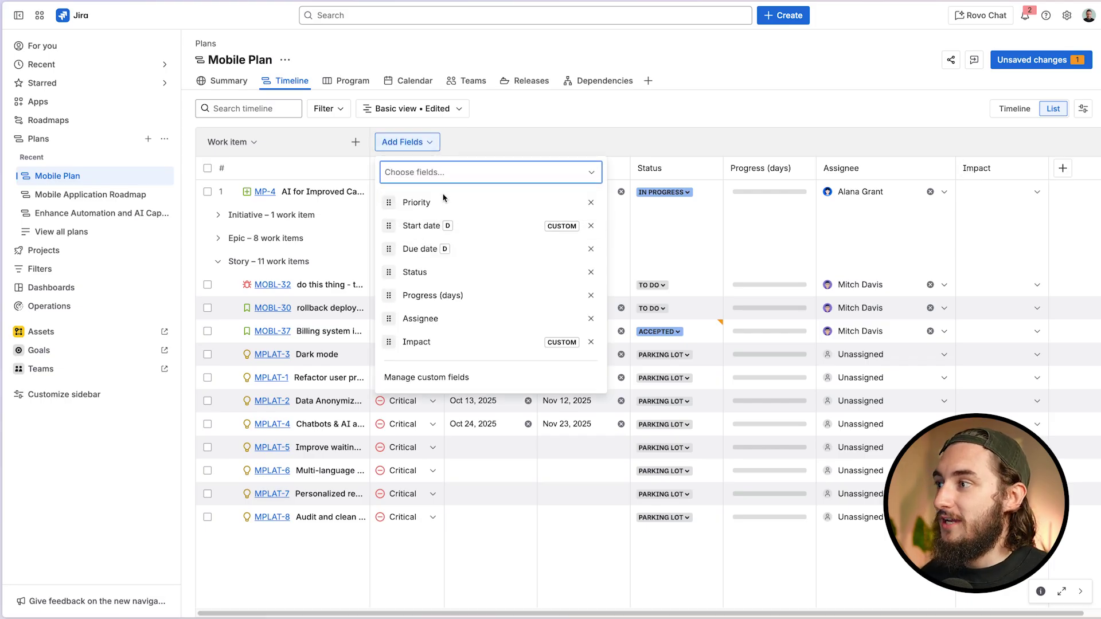
{"action": "left_click", "coordinate": [593, 133]}
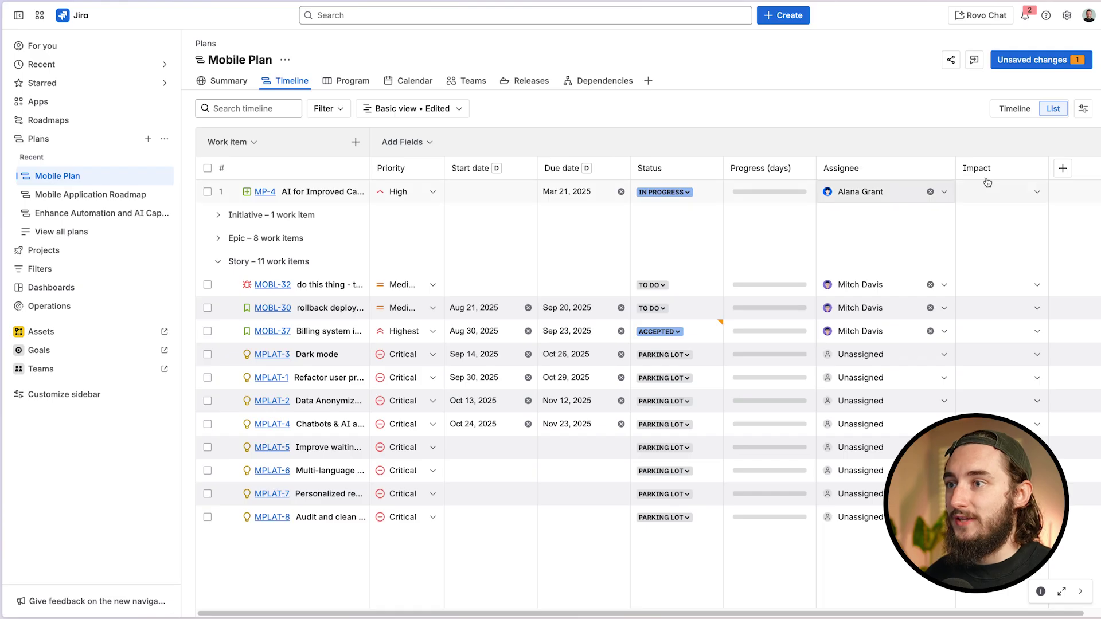
- Move the Impact column up so it sits right after Priority
{"action": "left_click", "coordinate": [403, 142]}
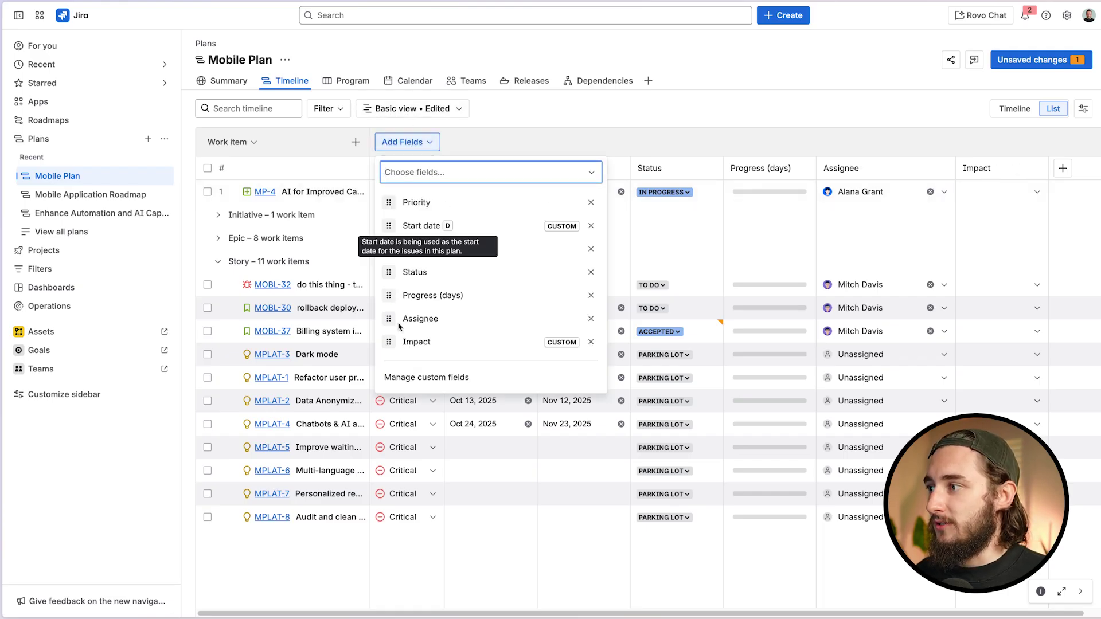
{"action": "left_click_drag", "start_coordinate": [391, 343], "coordinate": [390, 226]}
{"action": "left_click", "coordinate": [626, 118]}
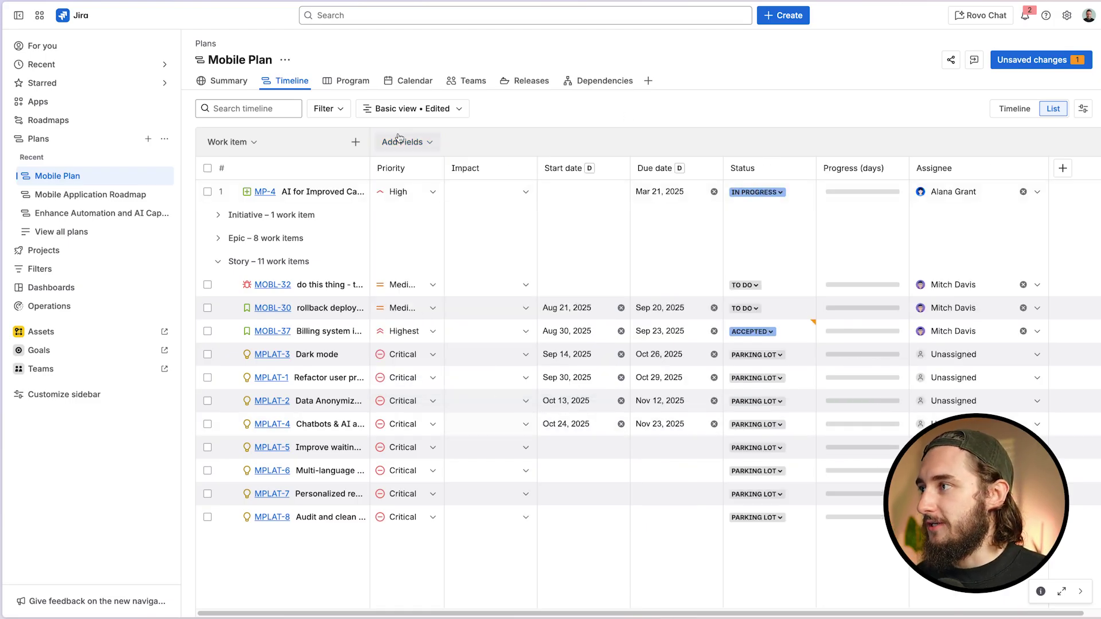
- Check the Impact filter, toggle Timeline and back to List, then show the saved views
{"action": "left_click", "coordinate": [327, 108]}
{"action": "scroll", "coordinate": [398, 300], "scroll_direction": "down", "scroll_amount": 2}
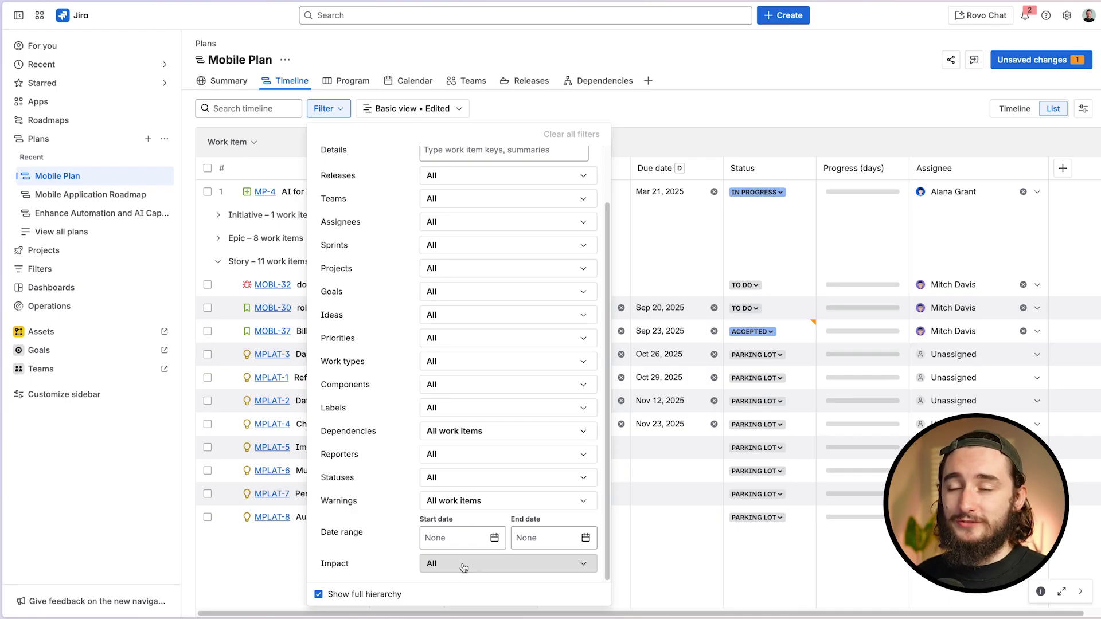
{"action": "left_click", "coordinate": [777, 113]}
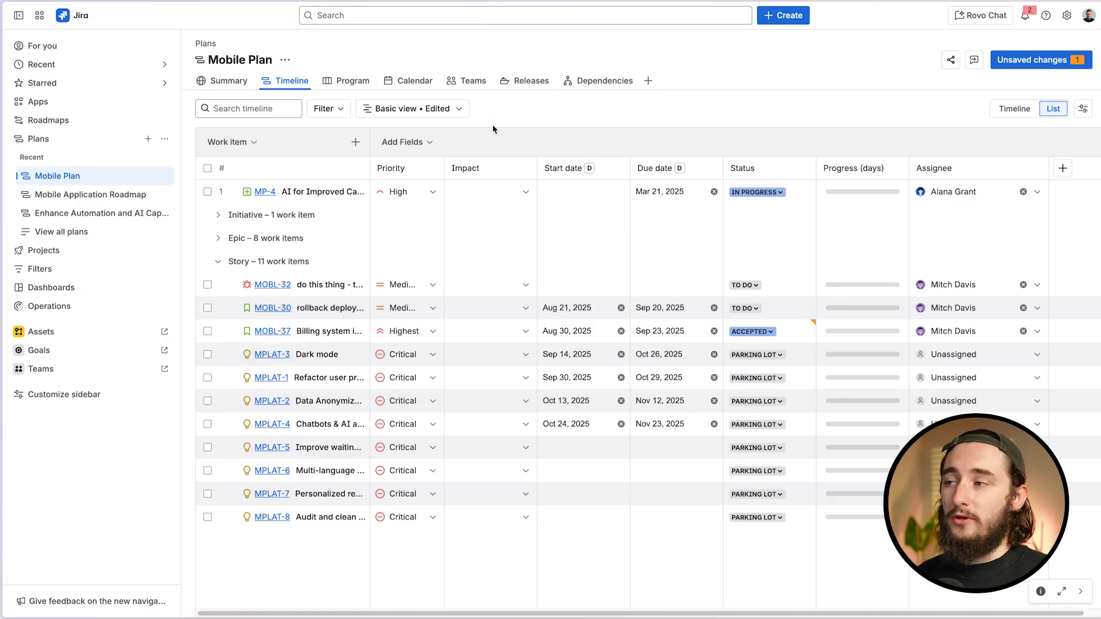
{"action": "left_click", "coordinate": [1012, 110]}
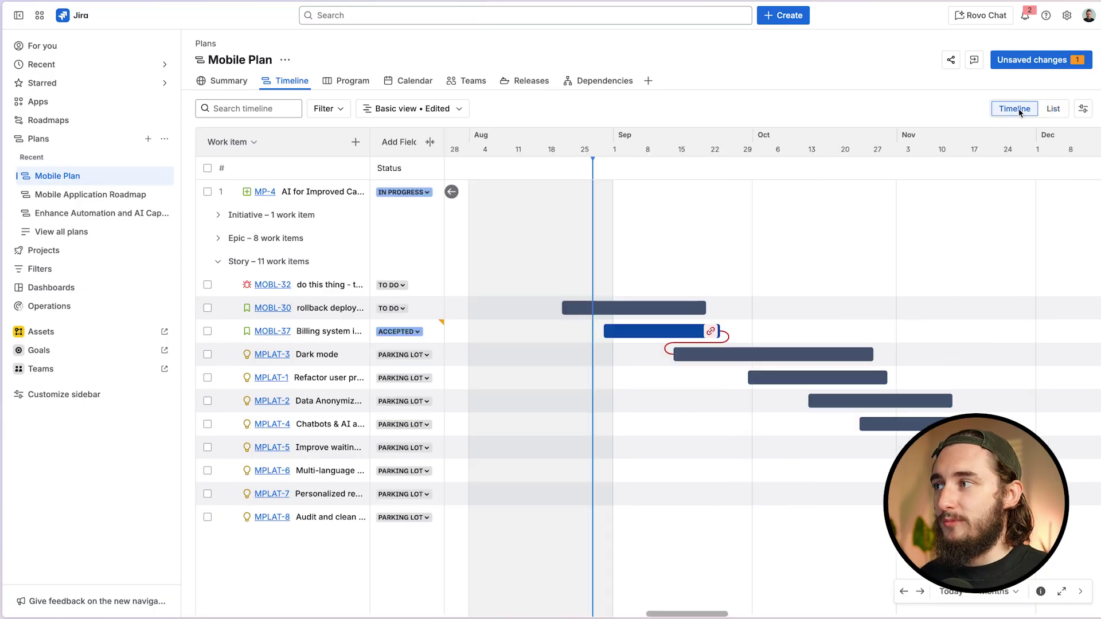
{"action": "left_click", "coordinate": [1044, 111]}
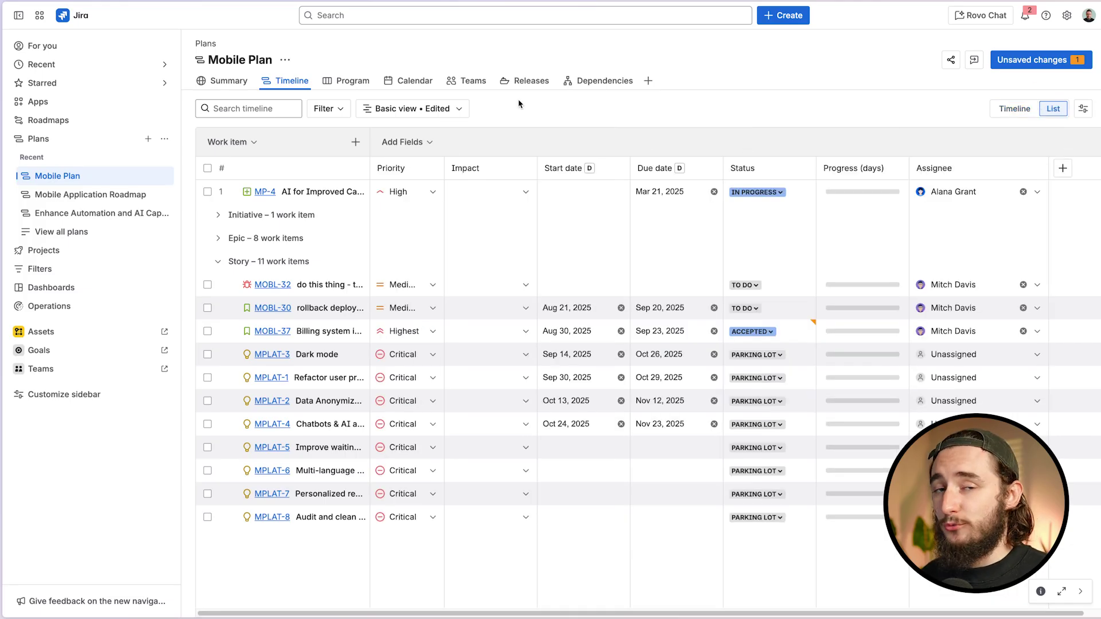
{"action": "left_click", "coordinate": [456, 109]}
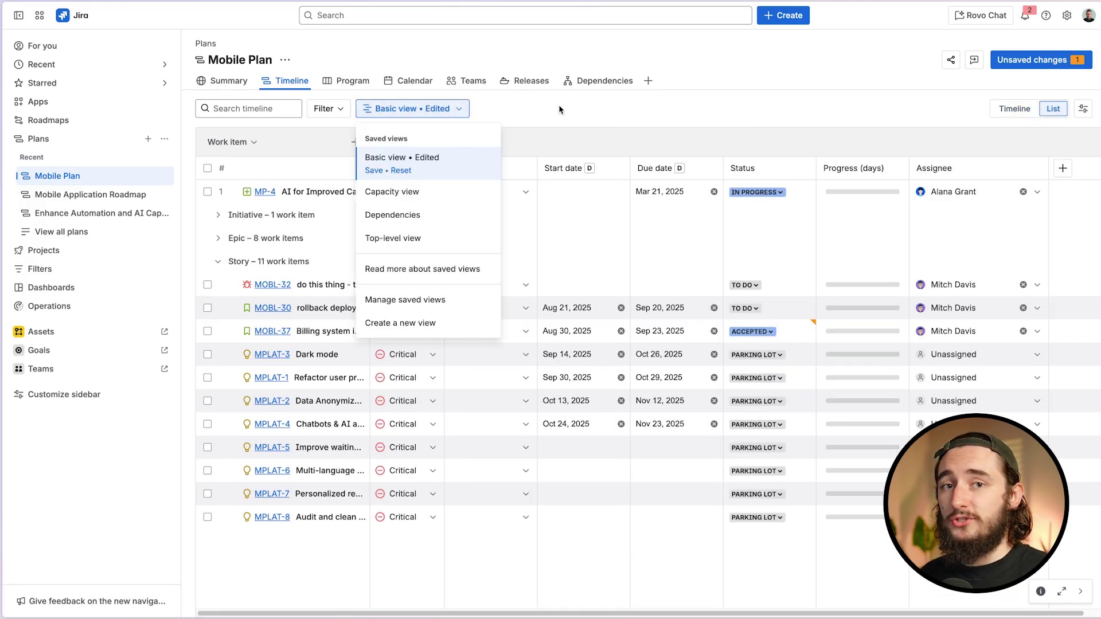
- Save the Impact column into Basic view and confirm the change
{"action": "left_click", "coordinate": [373, 171]}
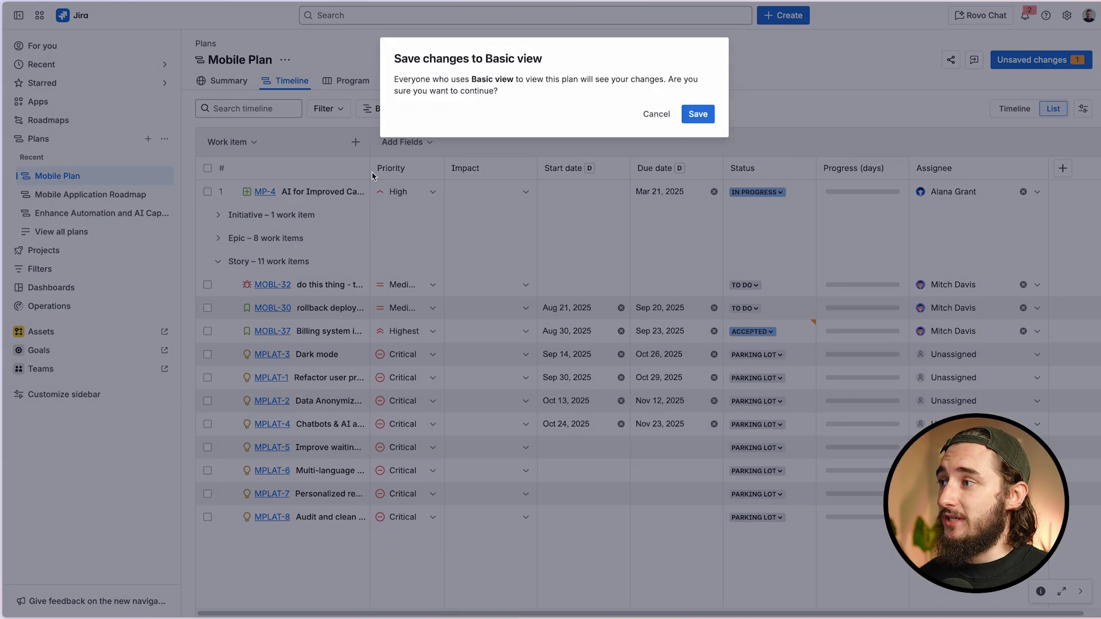
{"action": "left_click", "coordinate": [697, 114]}
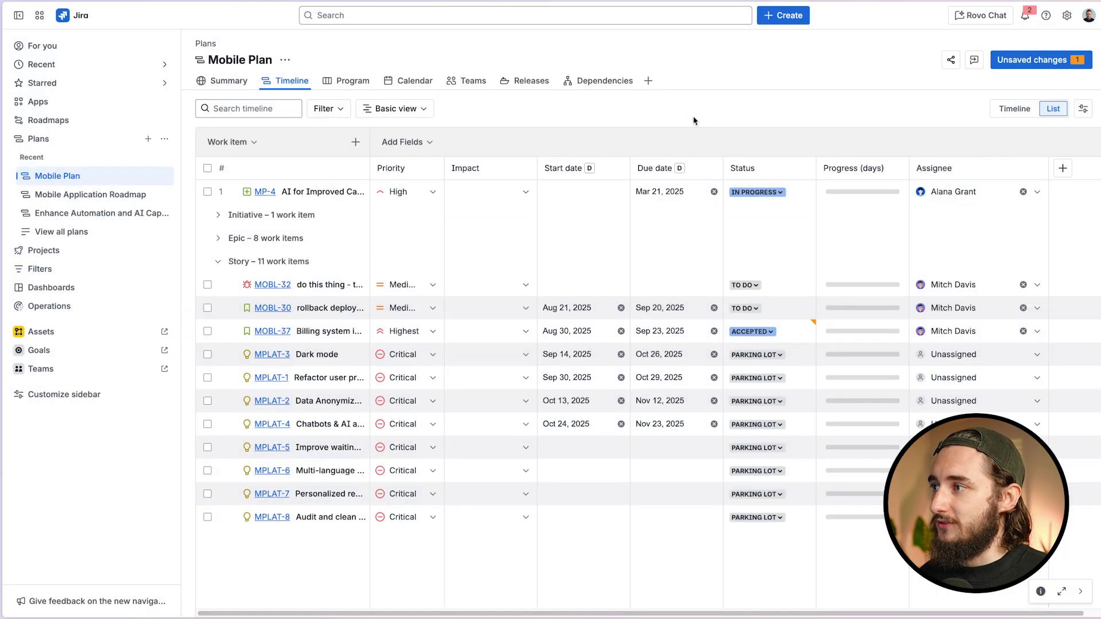
{"action": "left_click", "coordinate": [396, 109]}
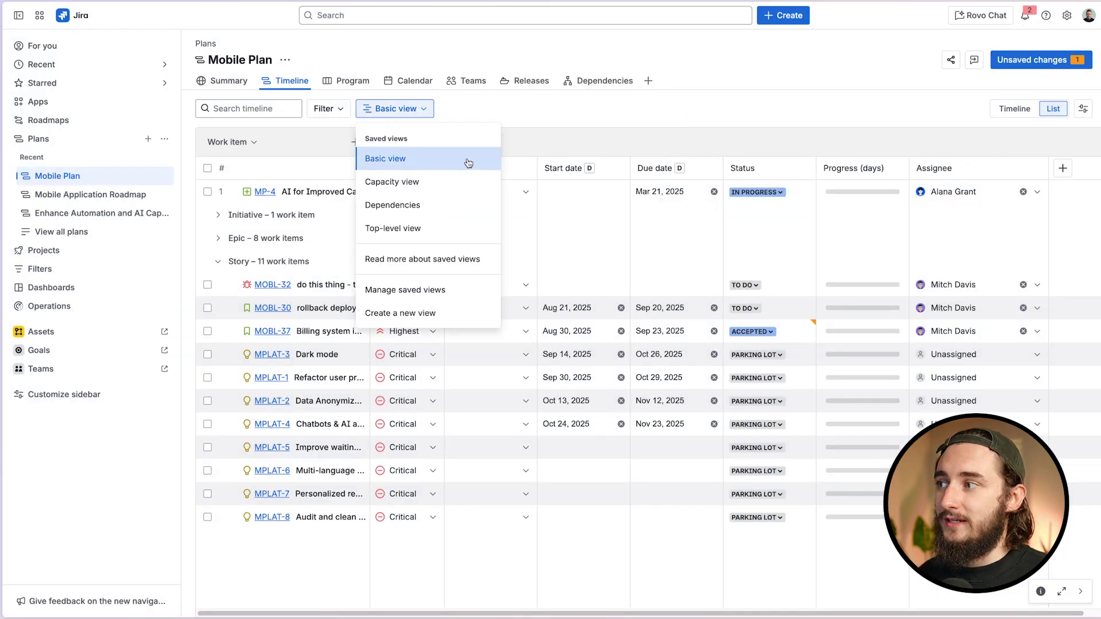
{"action": "left_click", "coordinate": [509, 140]}
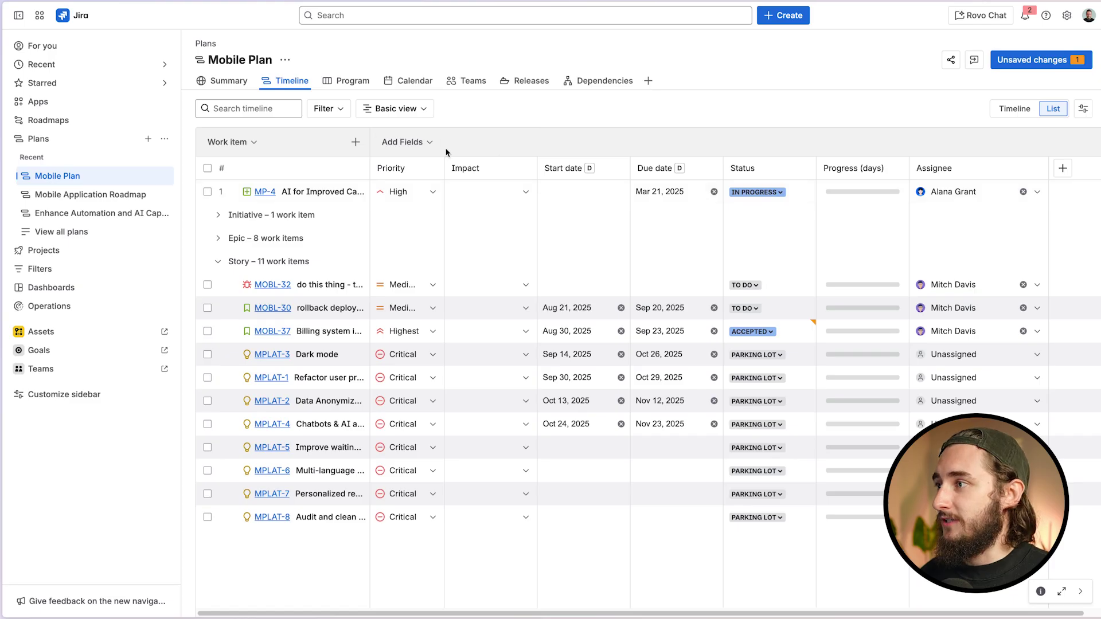
- Remove Impact, reset Basic view, remove Impact again, and reopen the saved views
{"action": "left_click", "coordinate": [524, 169]}
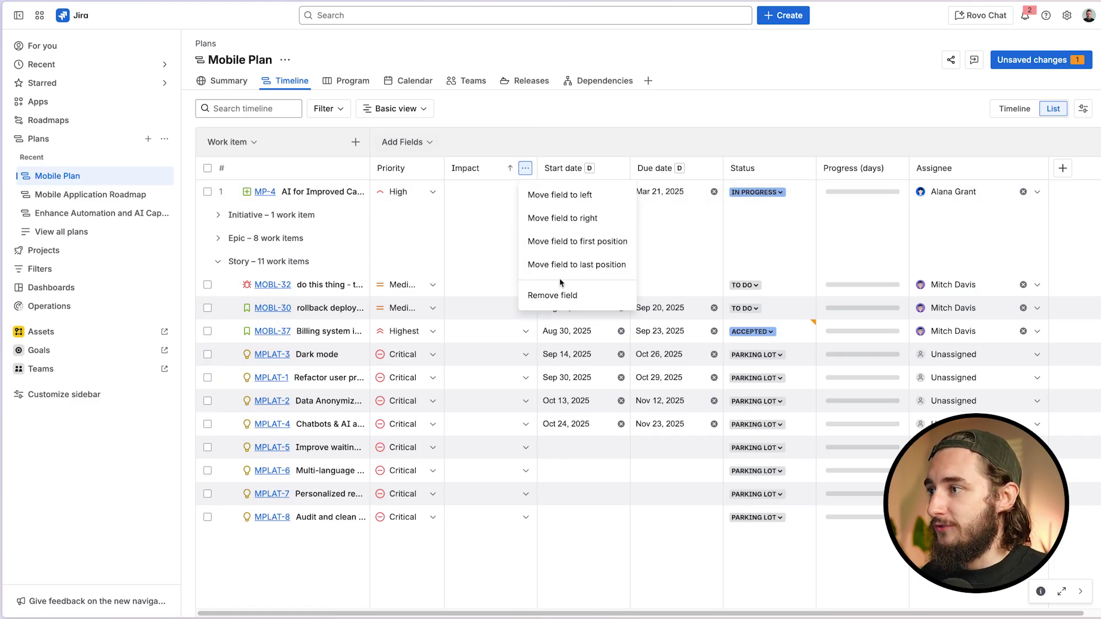
{"action": "left_click", "coordinate": [561, 296]}
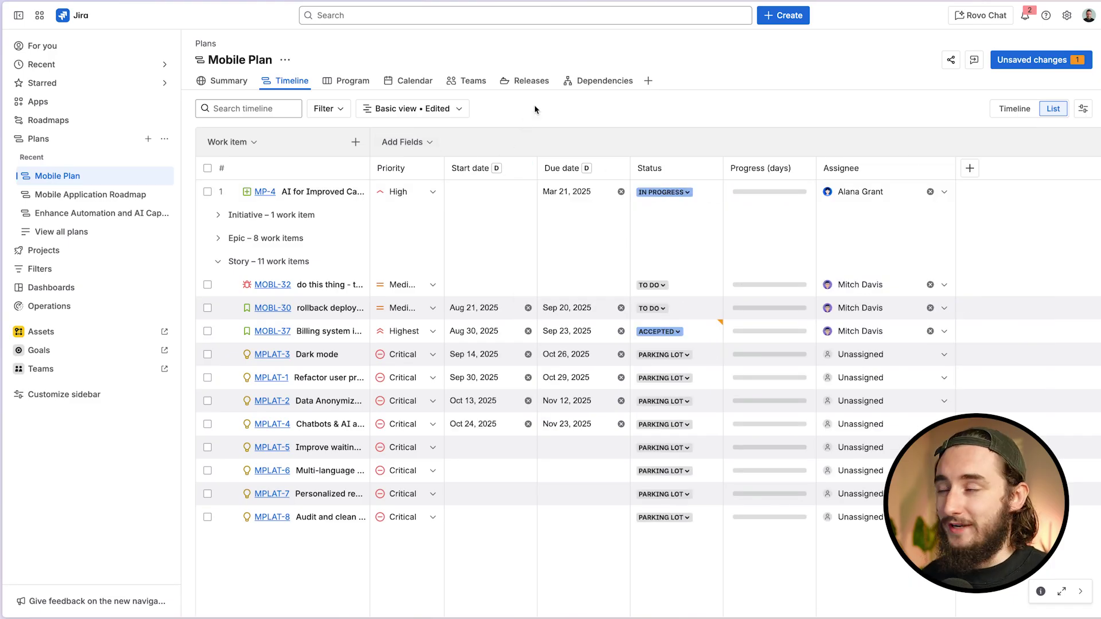
{"action": "left_click", "coordinate": [461, 111]}
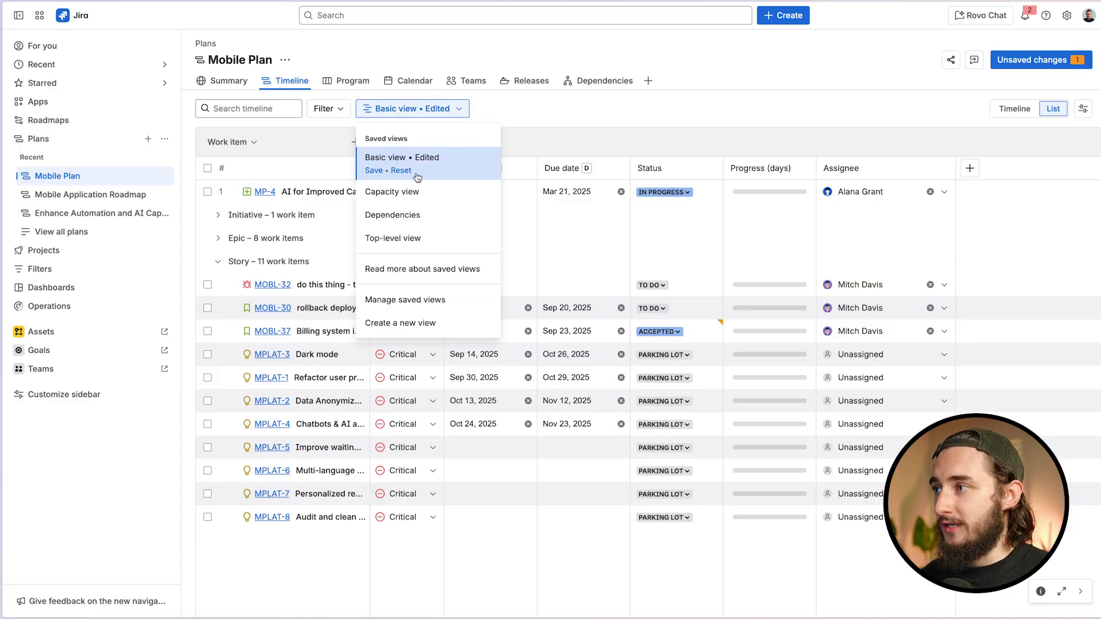
{"action": "left_click", "coordinate": [398, 172]}
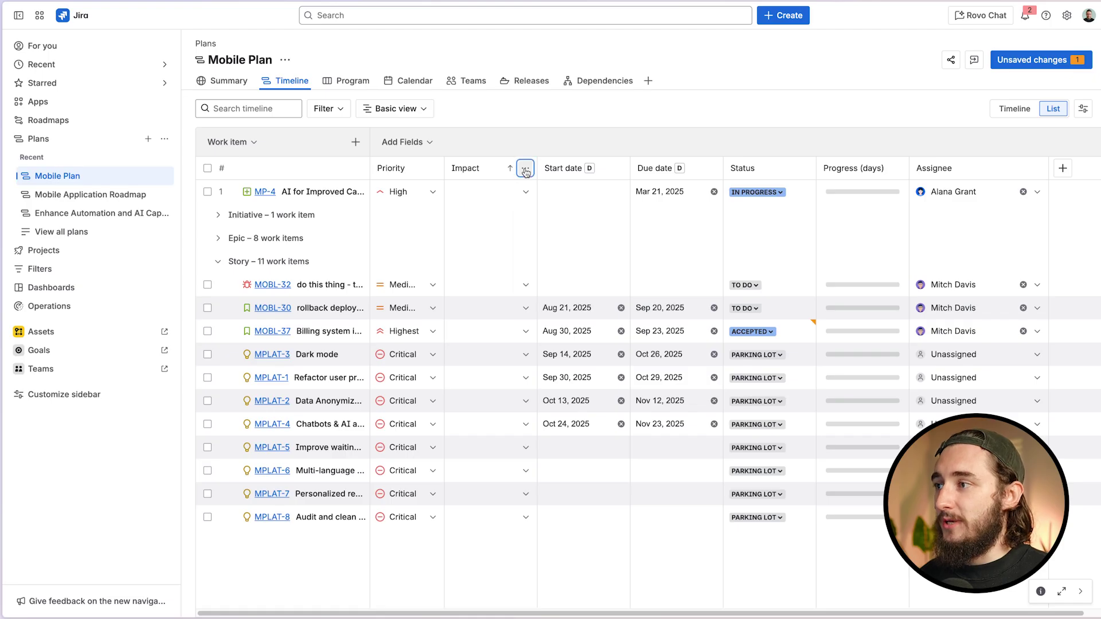
{"action": "left_click", "coordinate": [525, 168]}
{"action": "left_click", "coordinate": [566, 296]}
{"action": "left_click", "coordinate": [418, 114]}
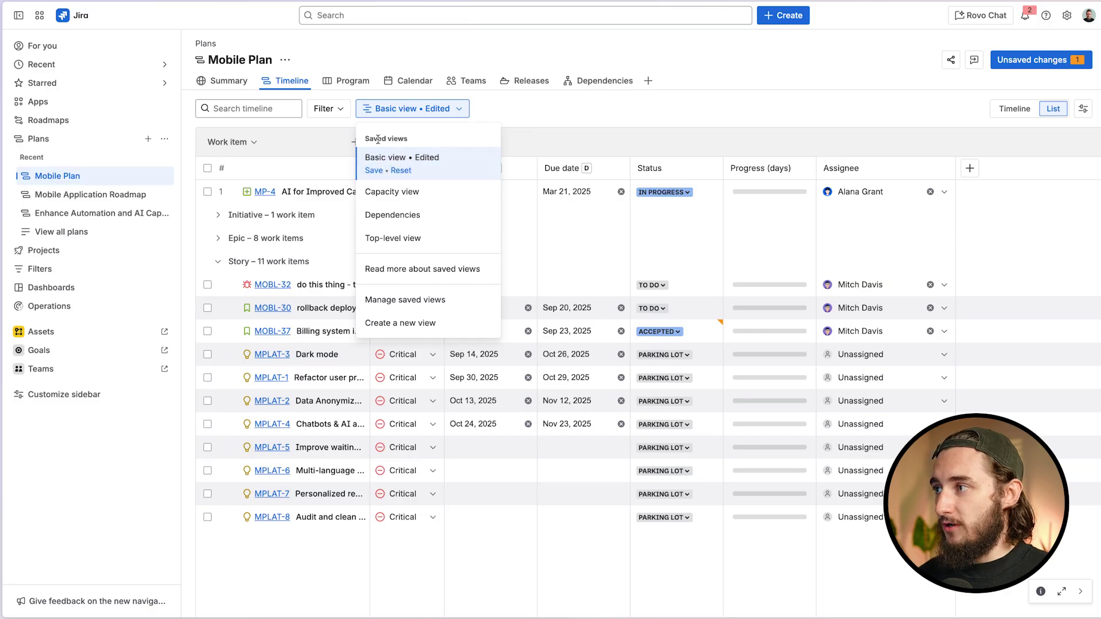
- Create a new personal saved view named 'Josh's View'
{"action": "left_click", "coordinate": [447, 322]}
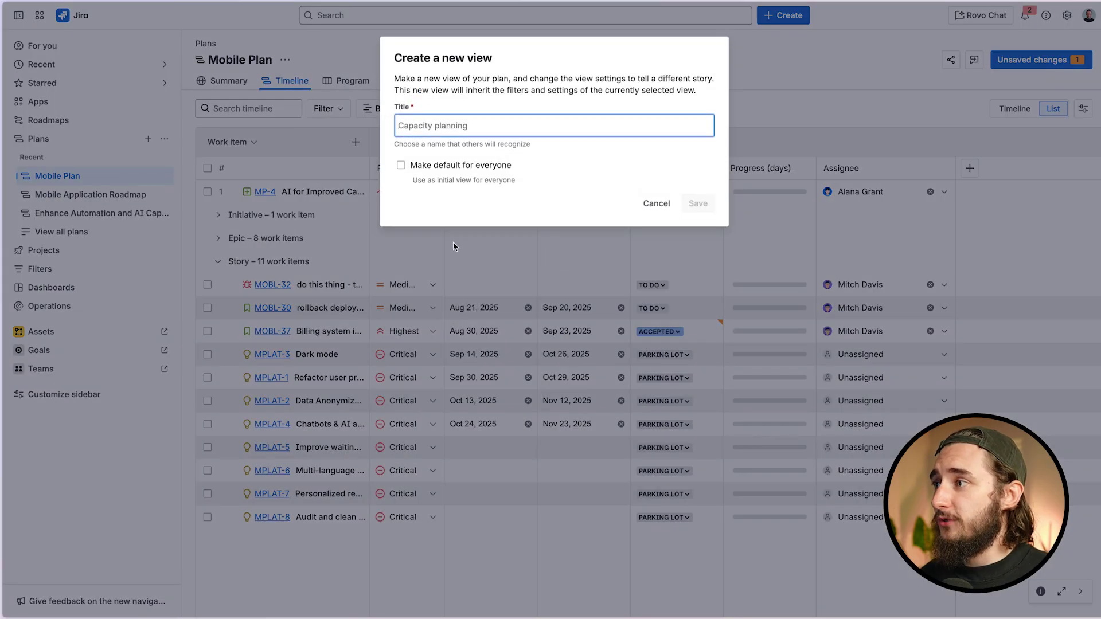
{"action": "type", "text": "Josh'"}
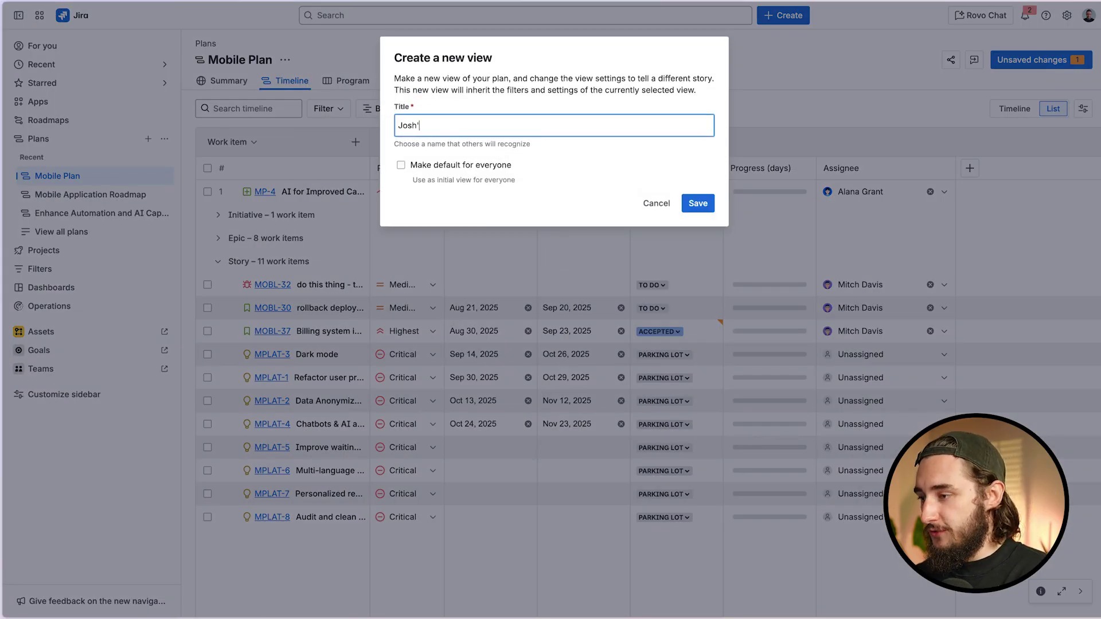
{"action": "type", "text": "s View"}
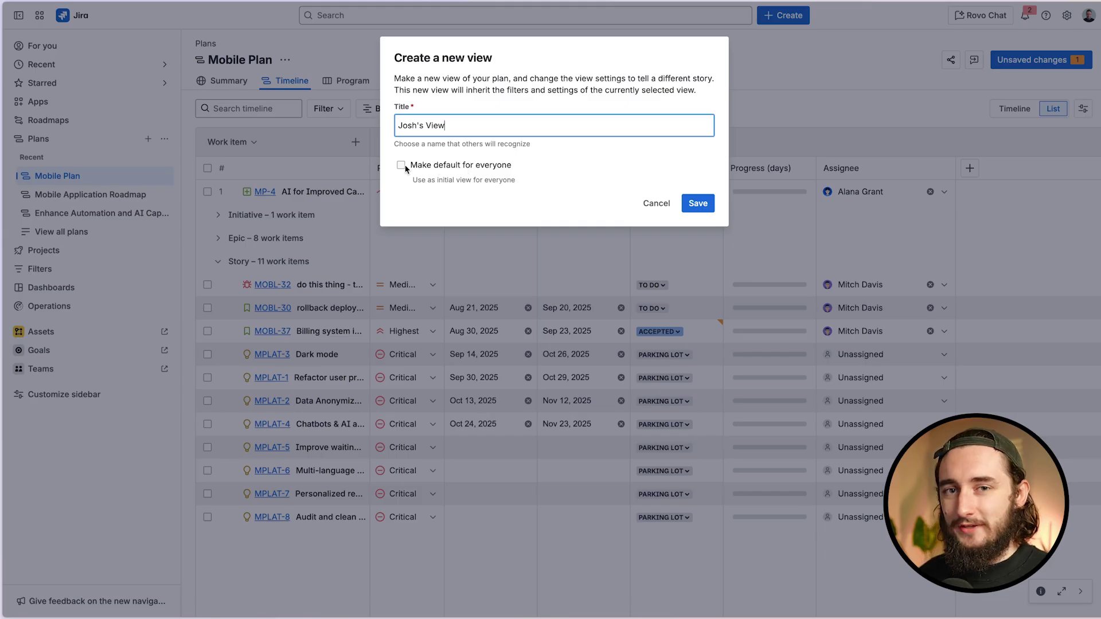
{"action": "left_click", "coordinate": [698, 204]}
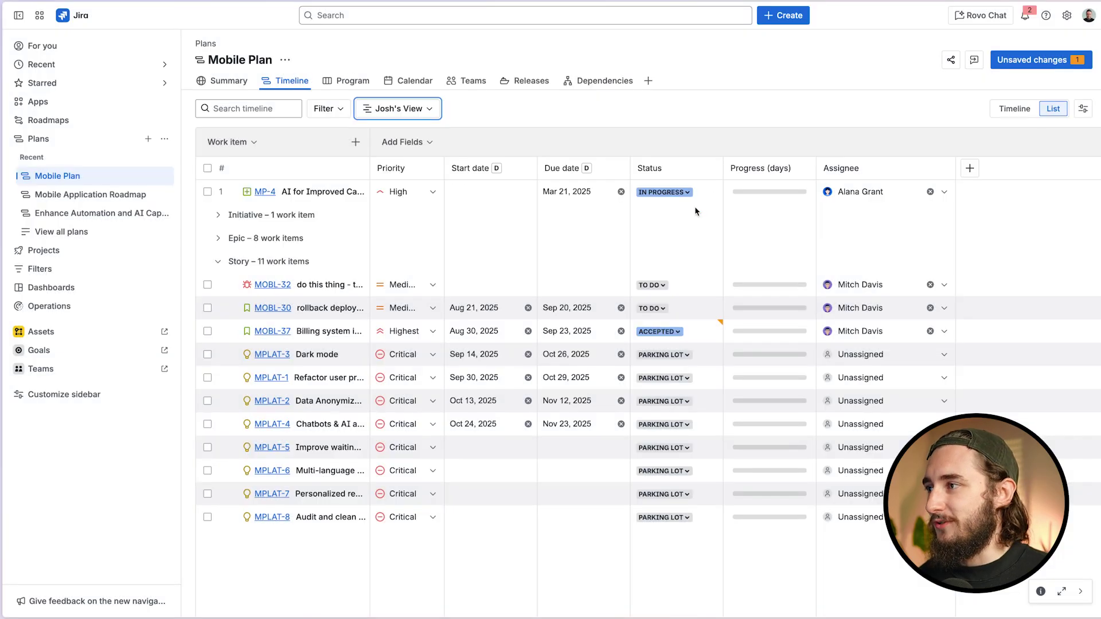
- Switch to Capacity view, then Basic view, then back to Josh's View
{"action": "left_click", "coordinate": [381, 108]}
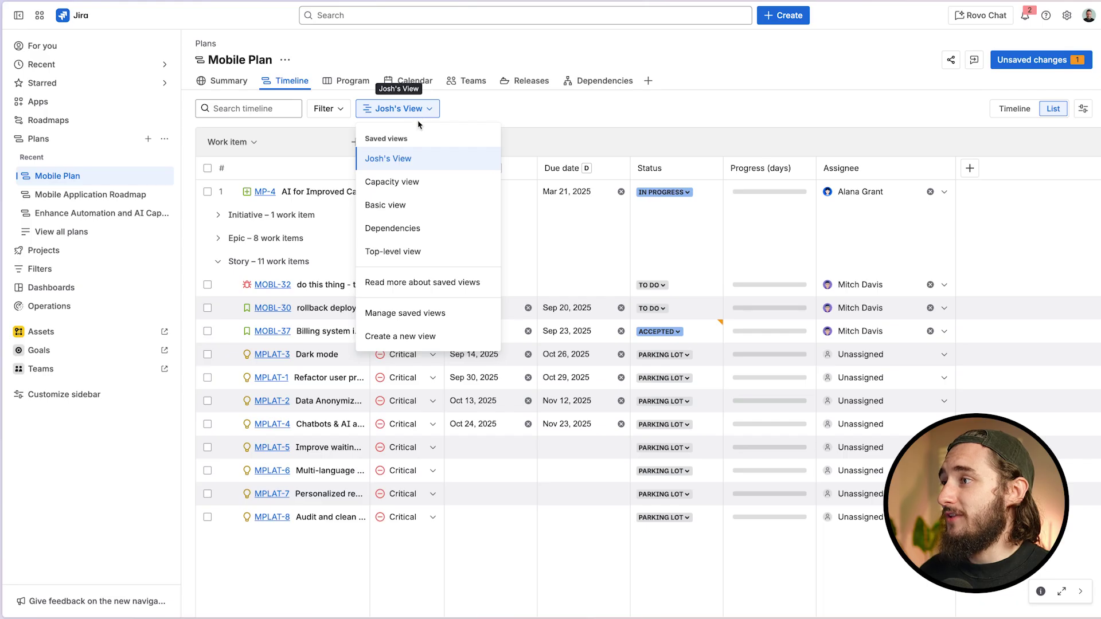
{"action": "left_click", "coordinate": [398, 108]}
{"action": "left_click", "coordinate": [399, 108]}
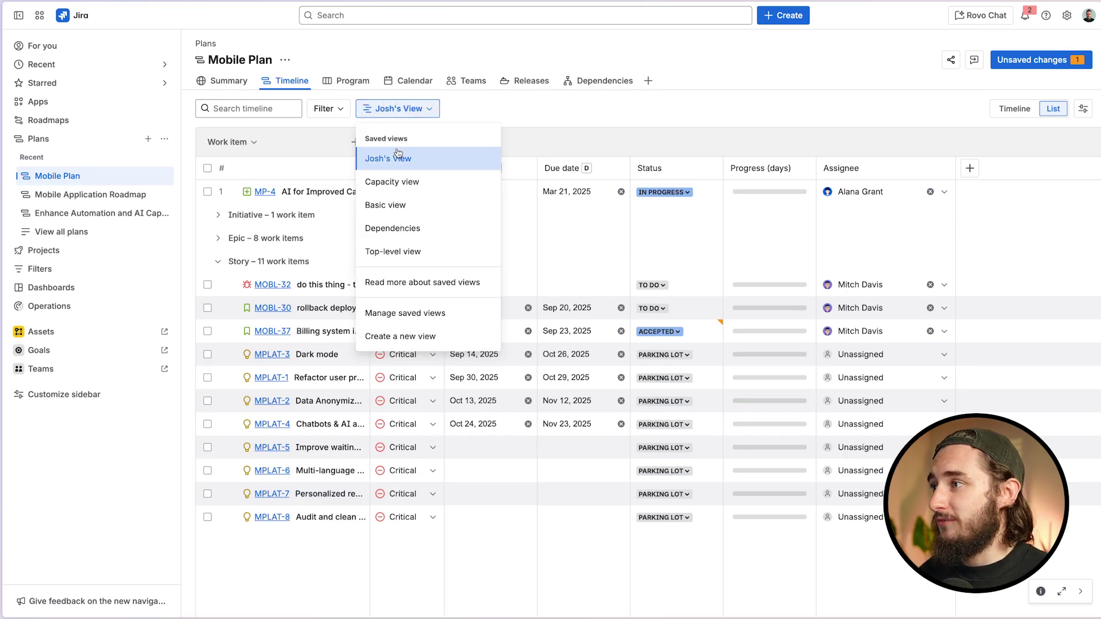
{"action": "left_click", "coordinate": [421, 172]}
{"action": "left_click", "coordinate": [401, 109]}
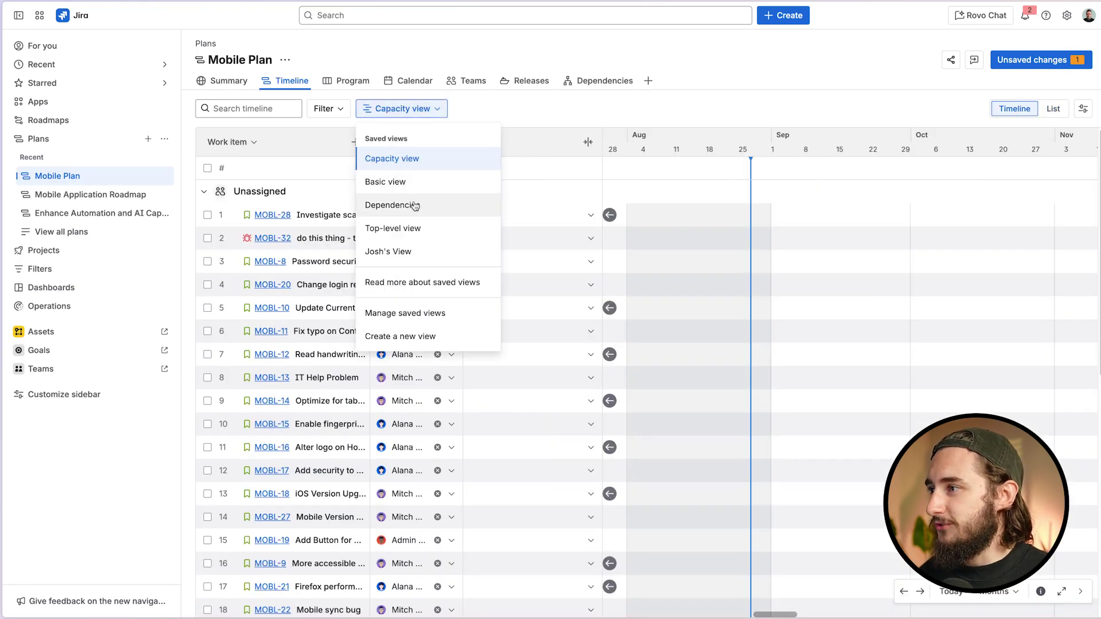
{"action": "left_click", "coordinate": [420, 182]}
{"action": "left_click", "coordinate": [412, 108]}
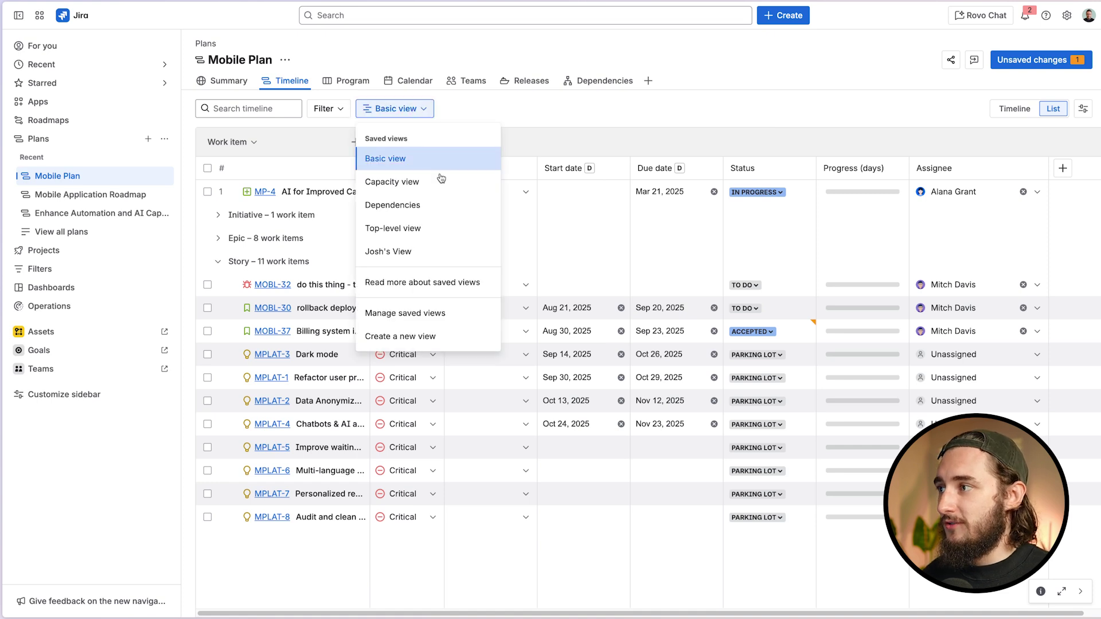
{"action": "left_click", "coordinate": [427, 251]}
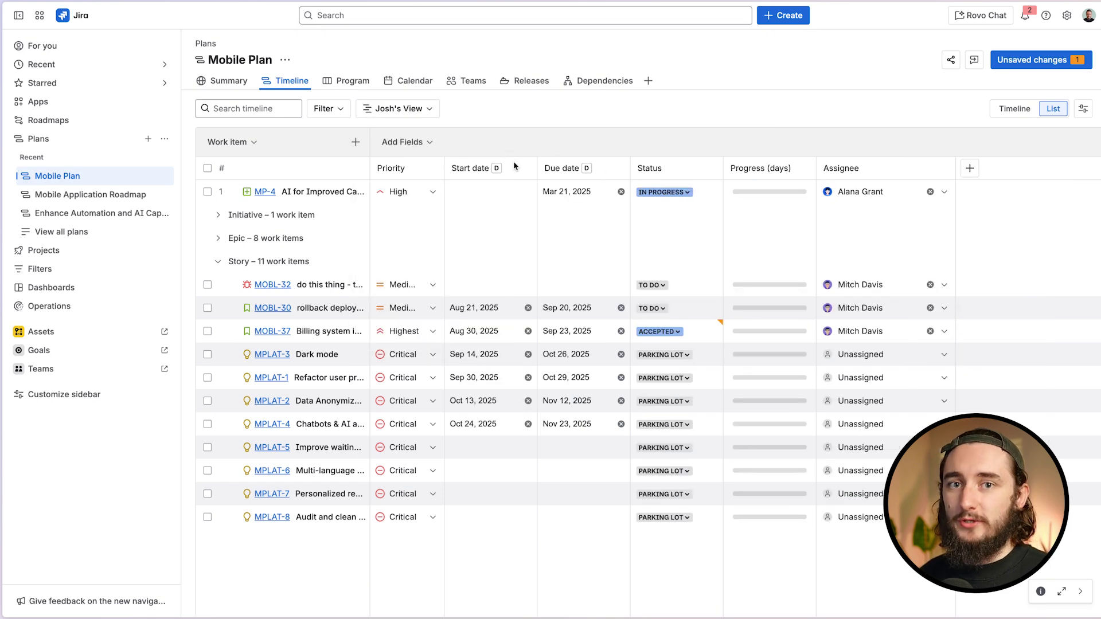
- Show Josh's View as a timeline, check its view settings, and review the saved views
{"action": "left_click", "coordinate": [1014, 109]}
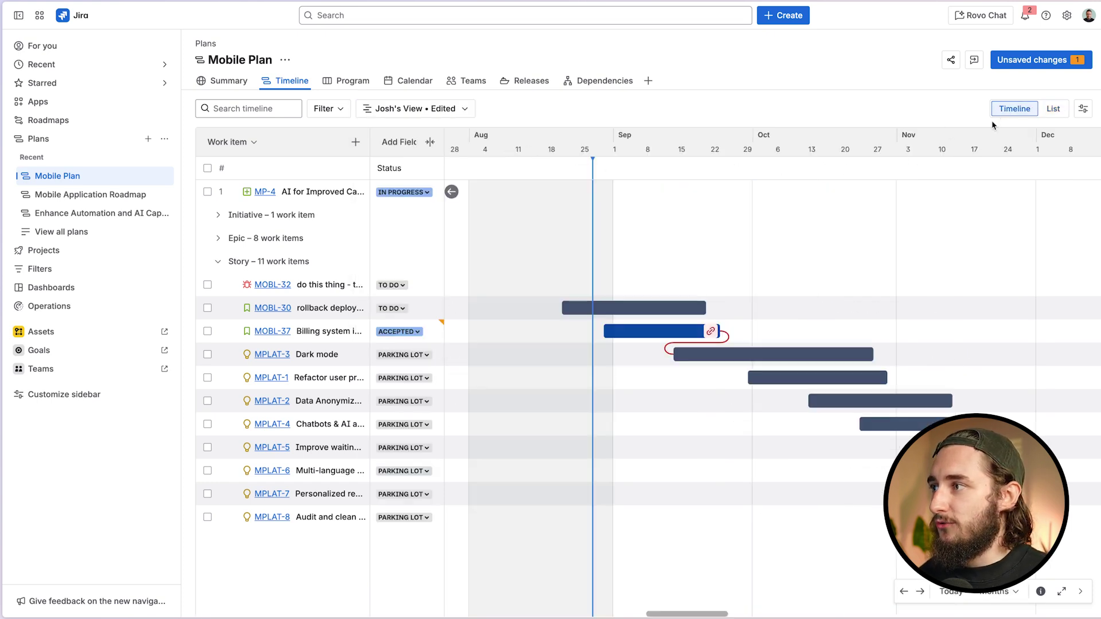
{"action": "left_click", "coordinate": [1082, 108]}
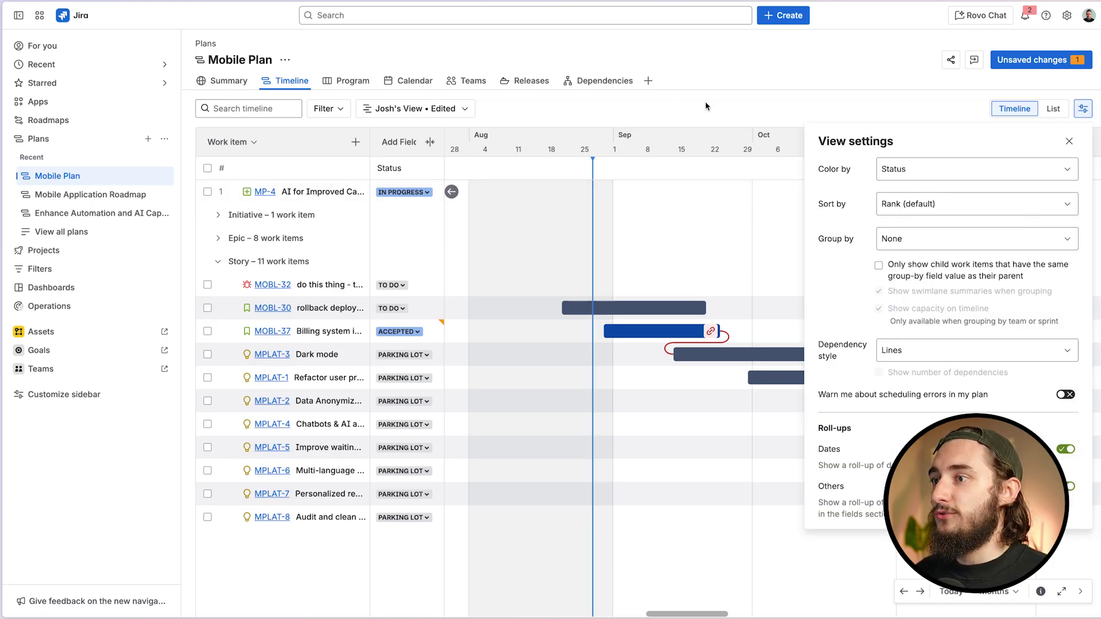
{"action": "left_click", "coordinate": [582, 109]}
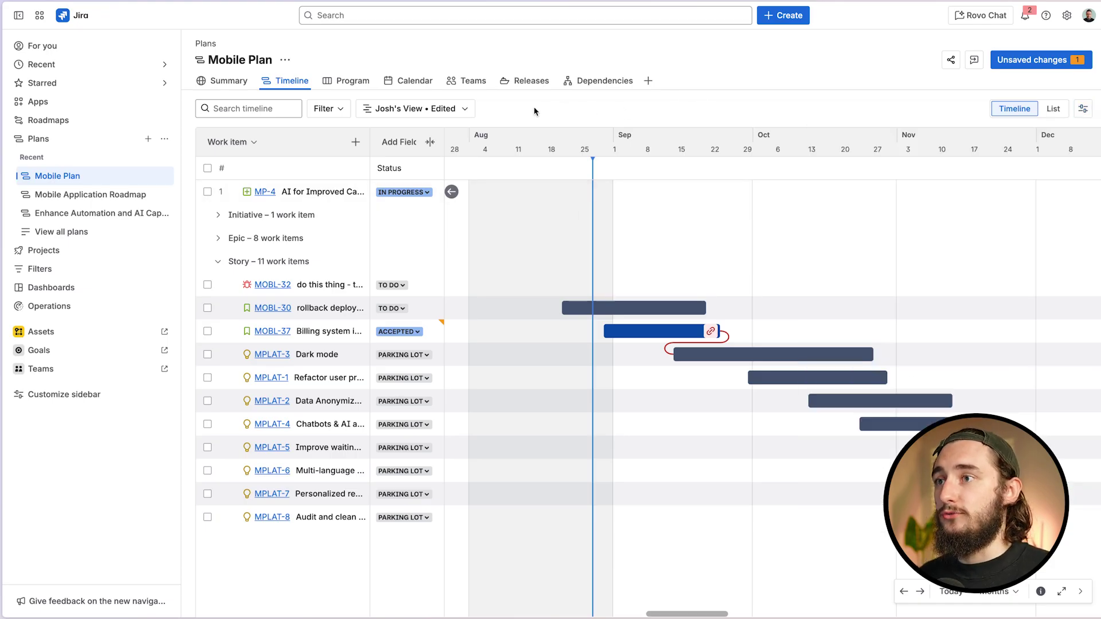
{"action": "left_click", "coordinate": [466, 110]}
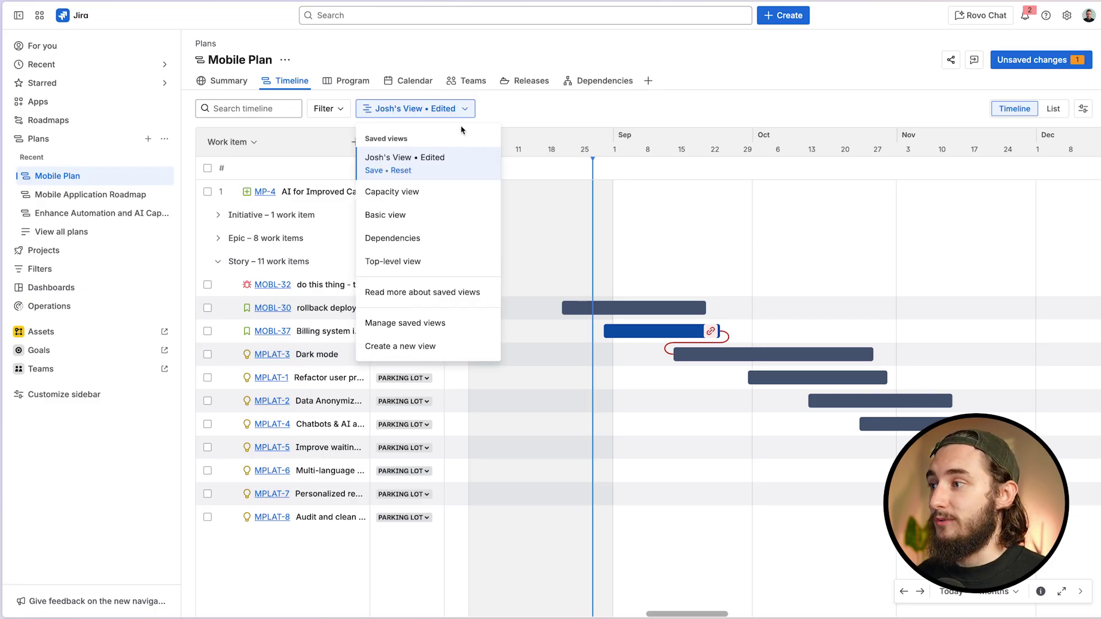
{"action": "left_click", "coordinate": [513, 118]}
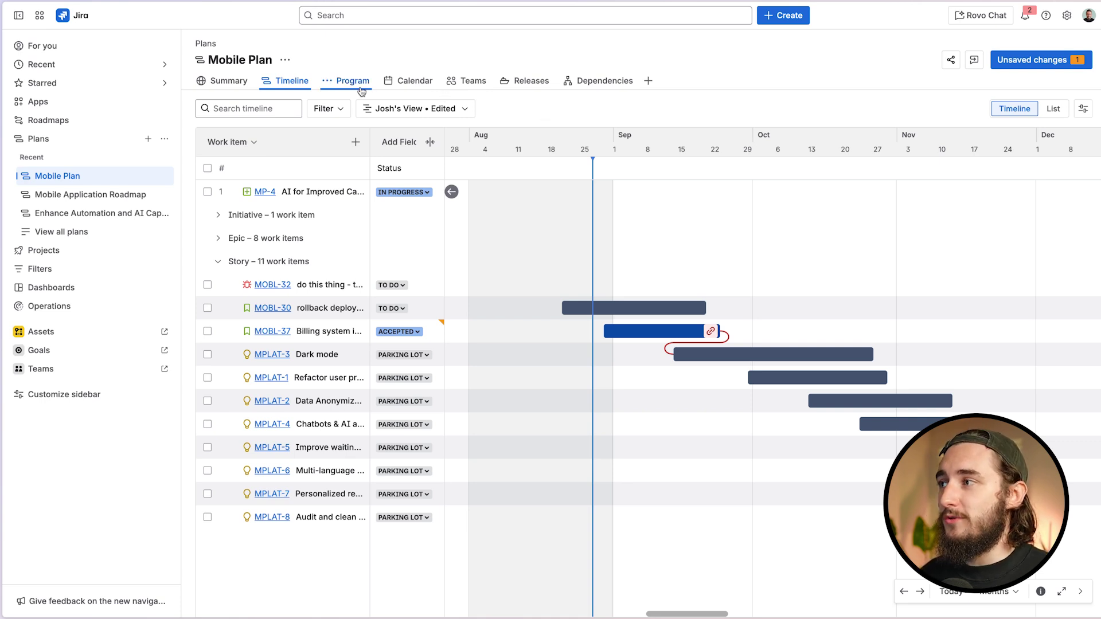
- Visit the Summary, Timeline, Program, Calendar, Teams and Releases pages, ending on Dependencies
{"action": "left_click", "coordinate": [231, 86]}
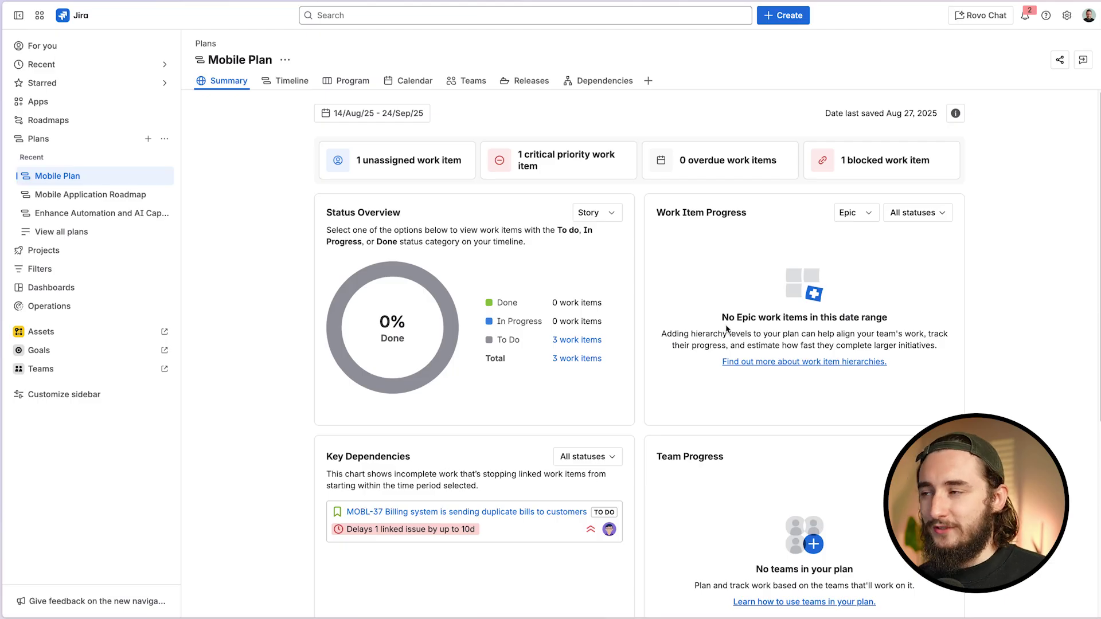
{"action": "scroll", "coordinate": [734, 343], "scroll_direction": "down", "scroll_amount": 5}
{"action": "scroll", "coordinate": [730, 349], "scroll_direction": "up", "scroll_amount": 5}
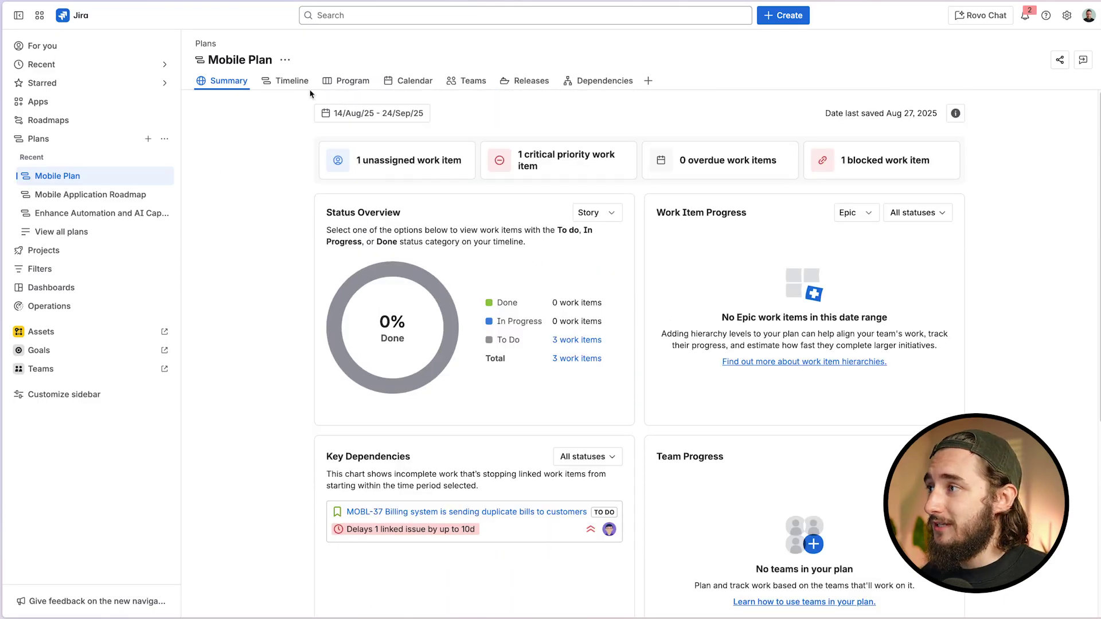
{"action": "left_click", "coordinate": [290, 80]}
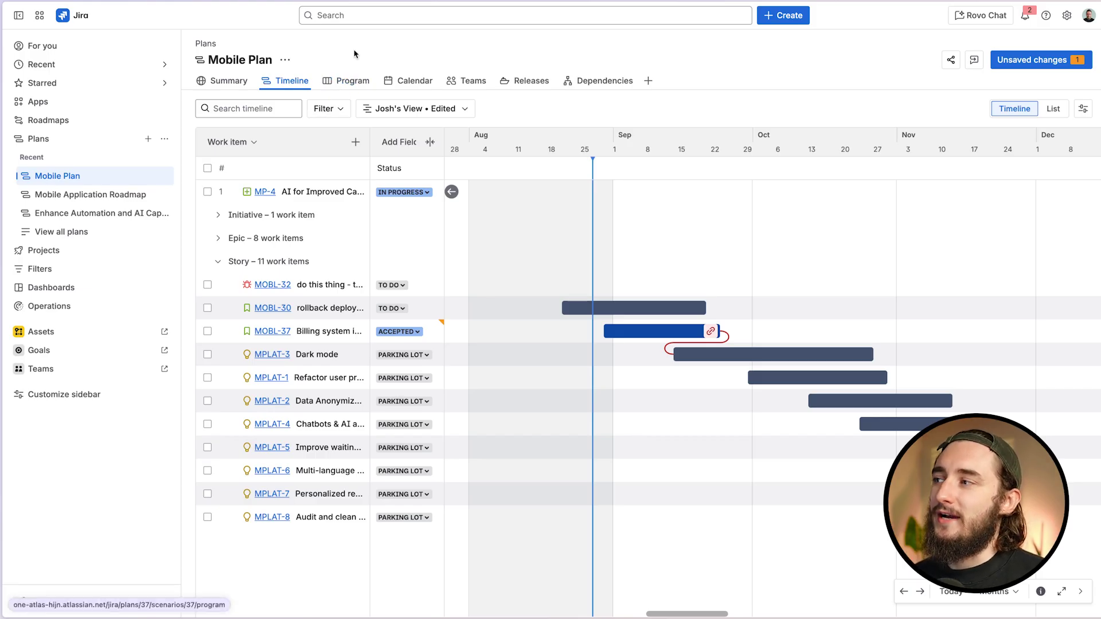
{"action": "left_click", "coordinate": [355, 82]}
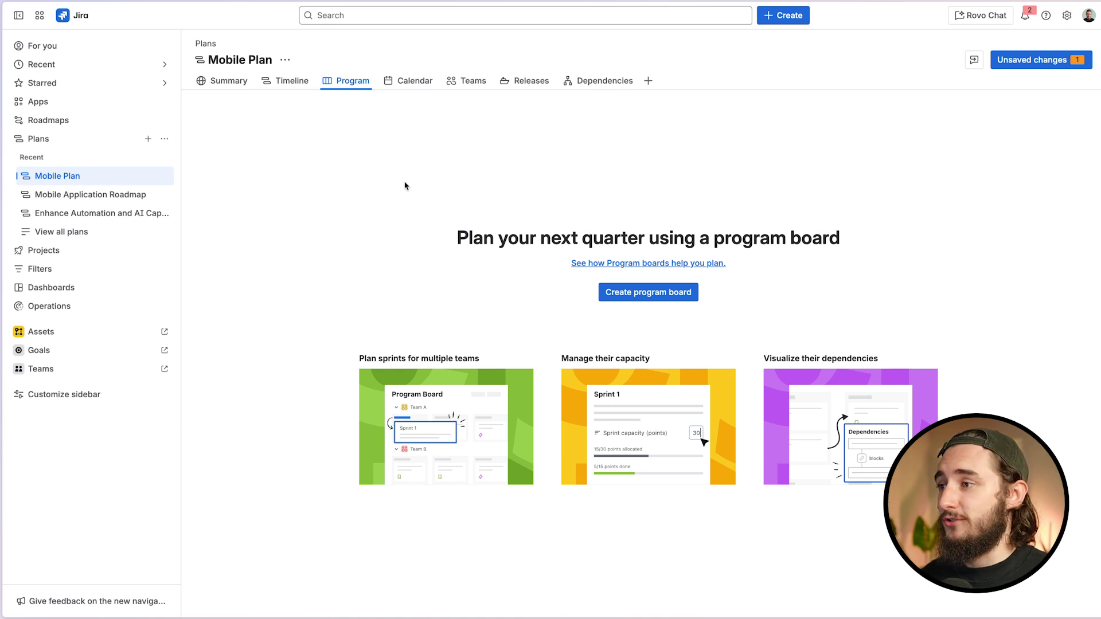
{"action": "left_click", "coordinate": [419, 82]}
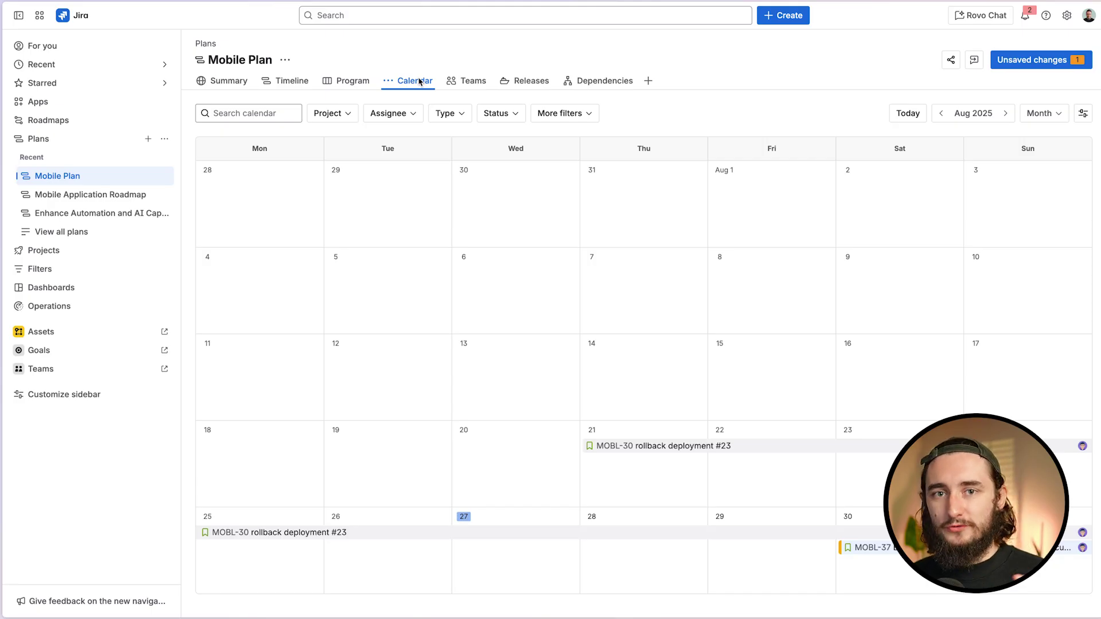
{"action": "left_click", "coordinate": [473, 81]}
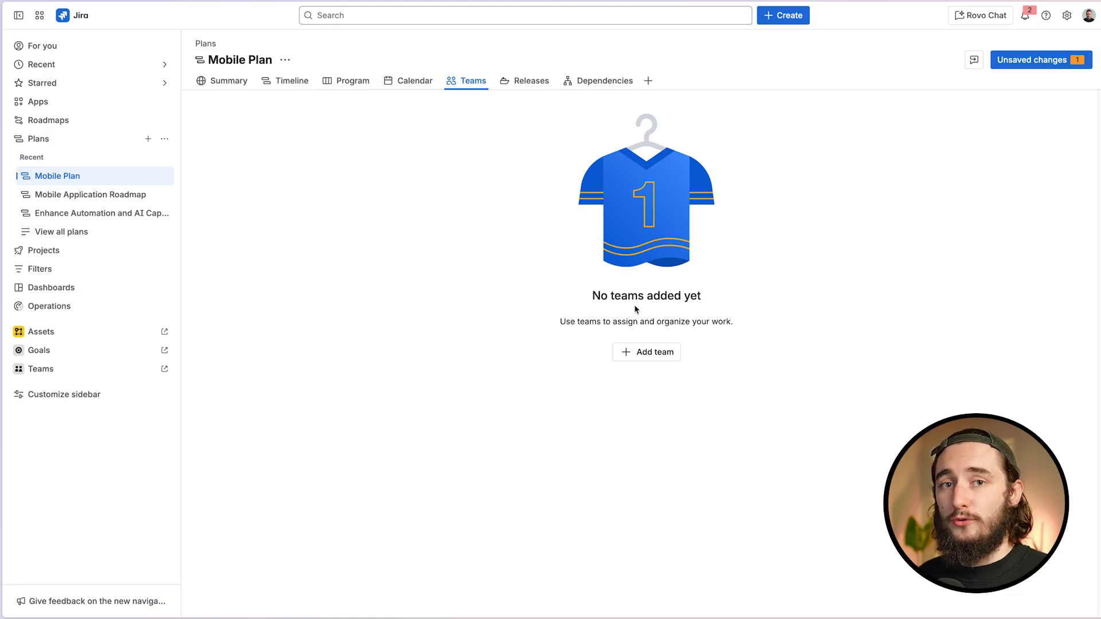
{"action": "left_click", "coordinate": [527, 79]}
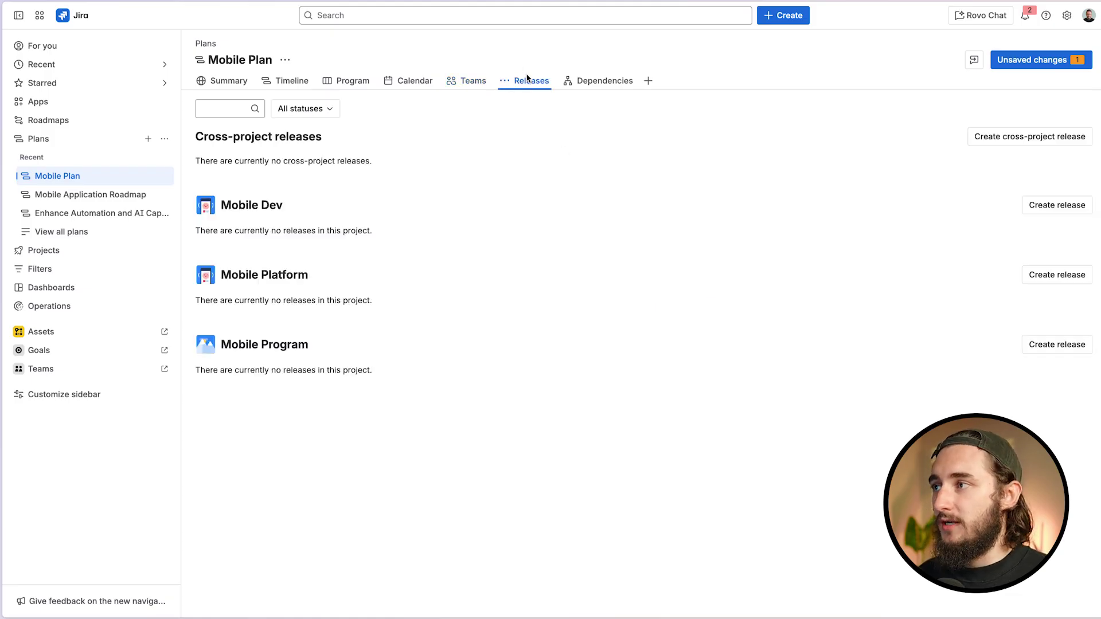
{"action": "left_click", "coordinate": [602, 80]}
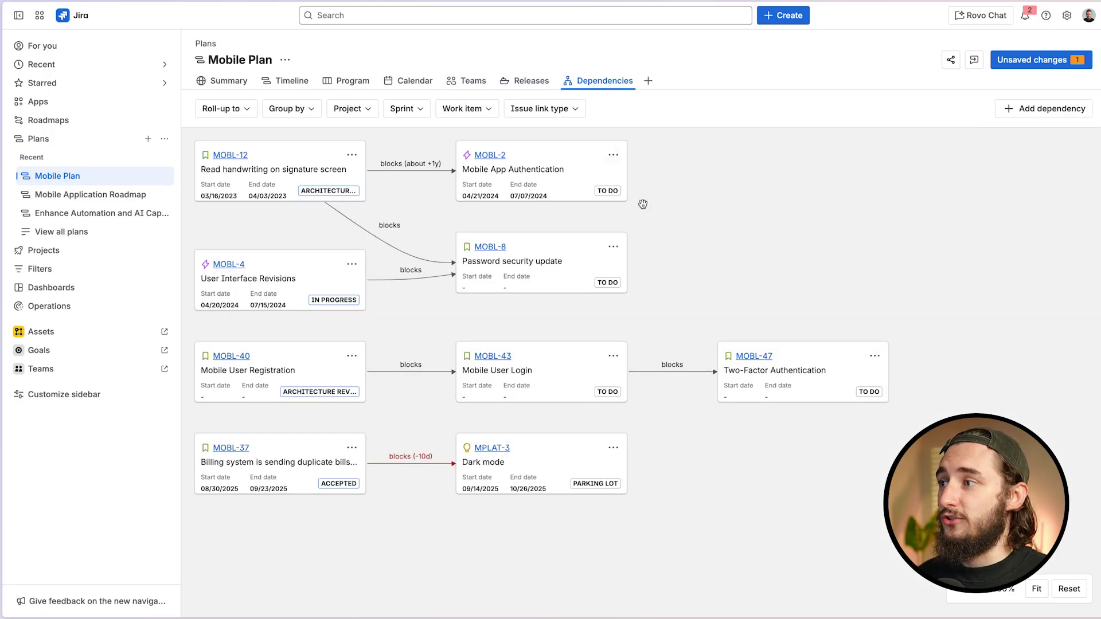
{"action": "left_click_drag", "start_coordinate": [690, 254], "coordinate": [732, 288]}
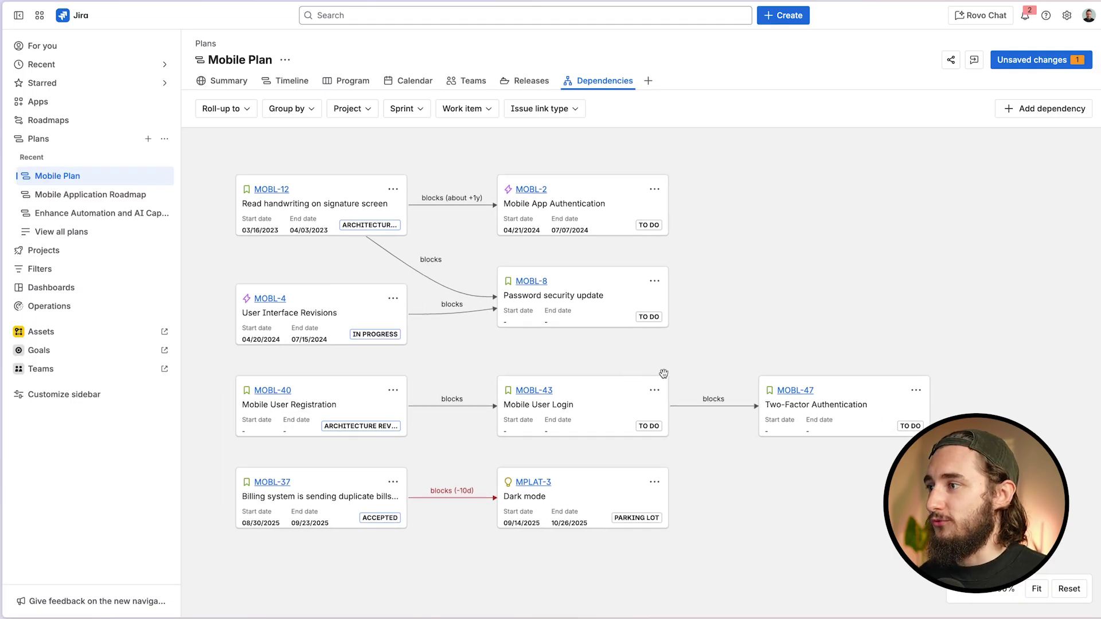
{"action": "left_click_drag", "start_coordinate": [717, 347], "coordinate": [710, 344]}
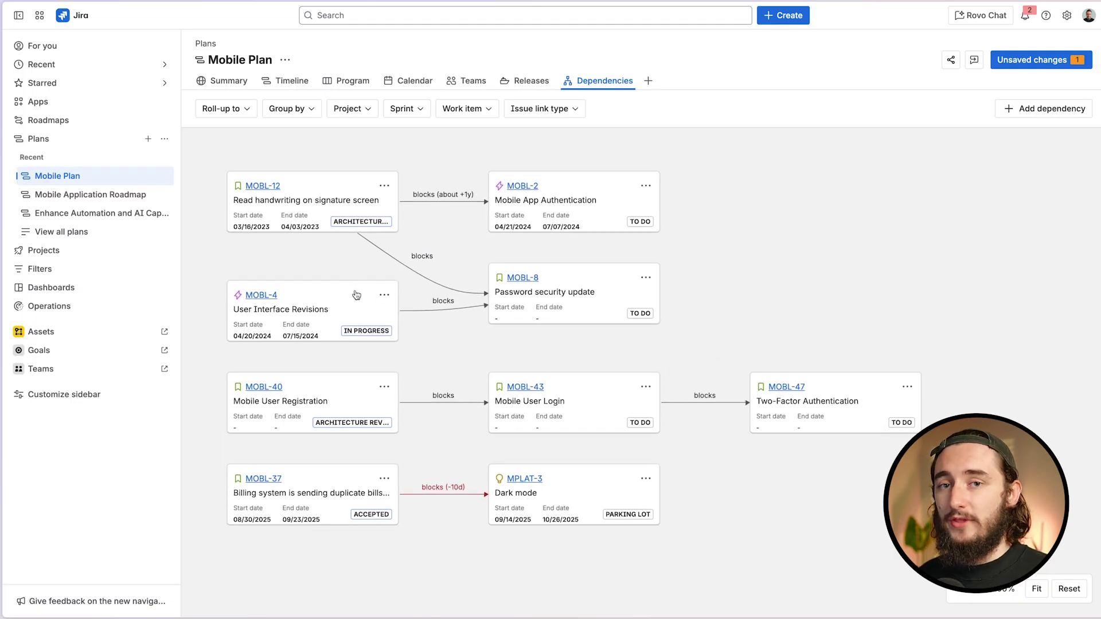
{"action": "left_click_drag", "start_coordinate": [445, 285], "coordinate": [517, 247]}
{"action": "left_click", "coordinate": [766, 257]}
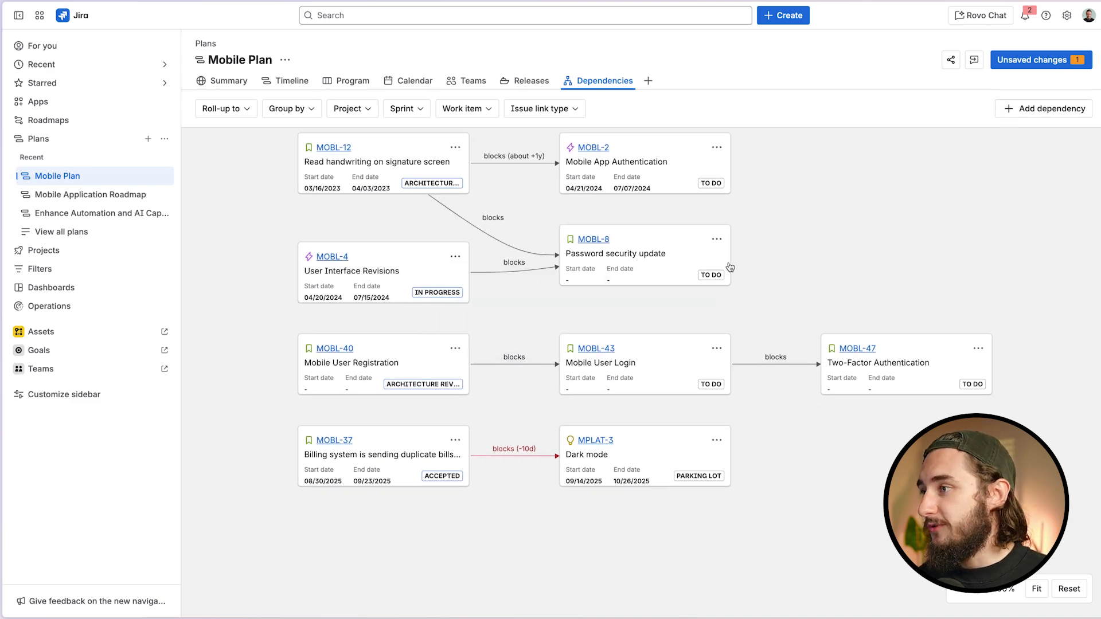
{"action": "left_click_drag", "start_coordinate": [763, 247], "coordinate": [757, 303]}
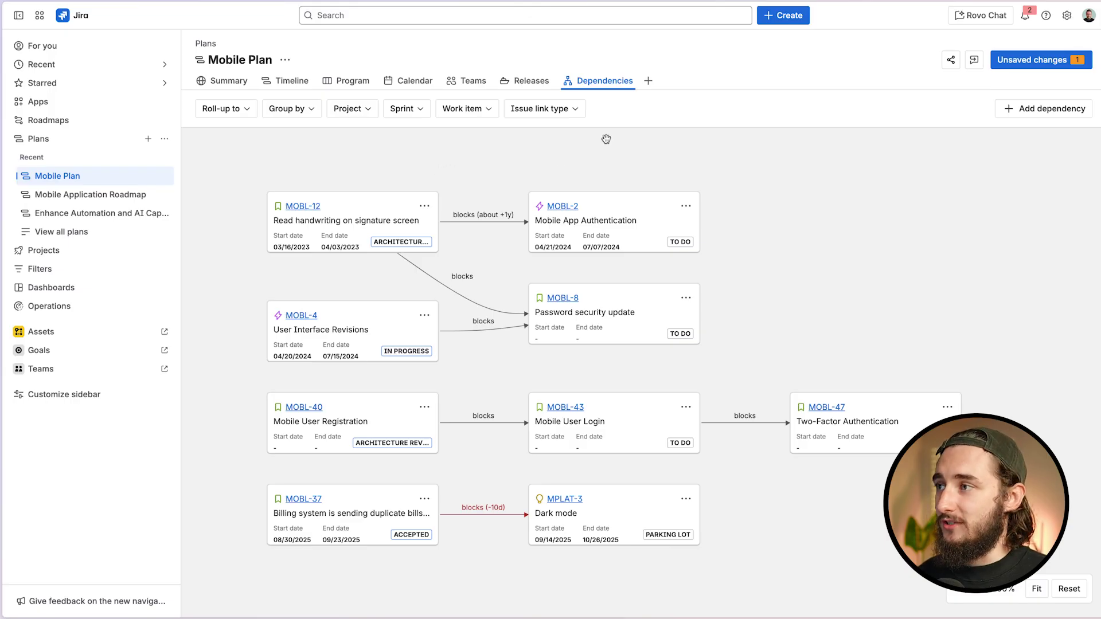
- Confirm there are no more views to add, then remove the Calendar view
{"action": "left_click", "coordinate": [648, 81]}
{"action": "left_click", "coordinate": [738, 84]}
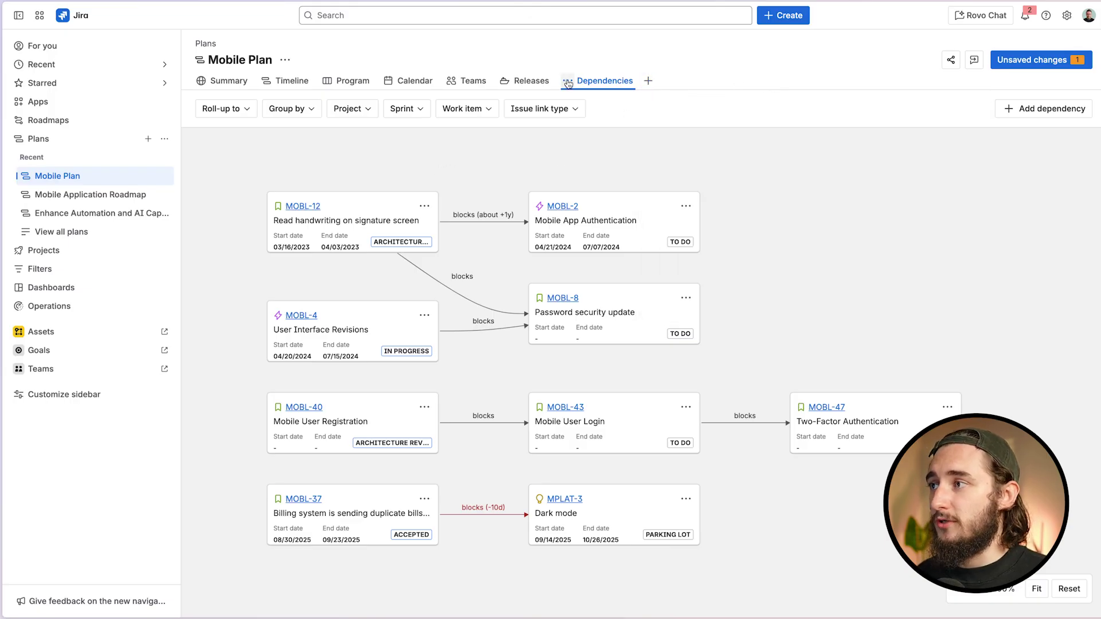
{"action": "left_click", "coordinate": [388, 81]}
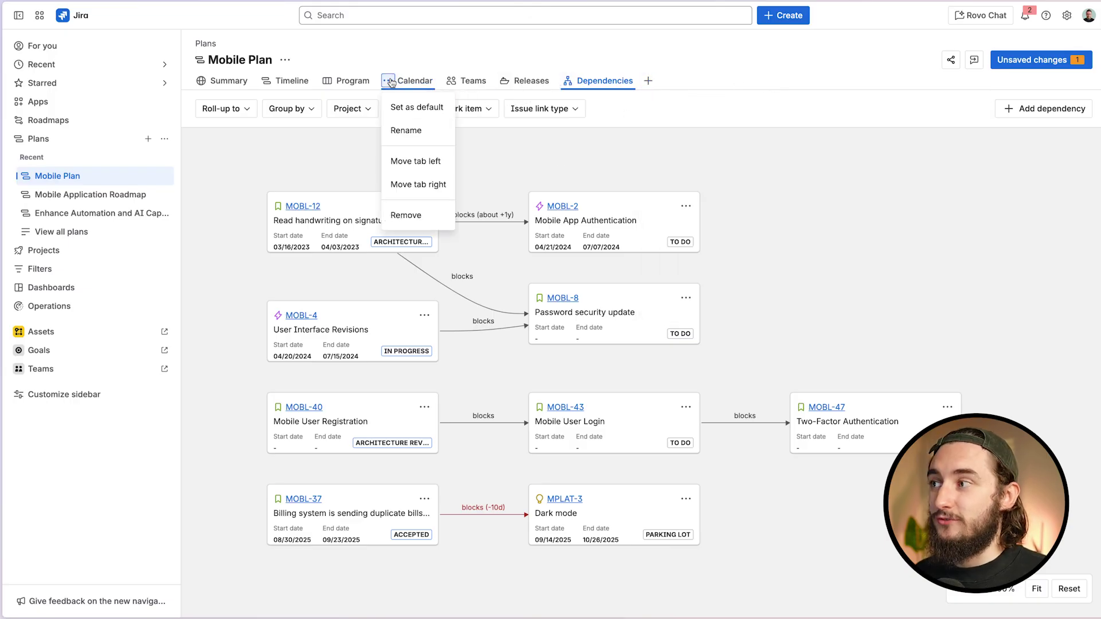
{"action": "left_click", "coordinate": [413, 220]}
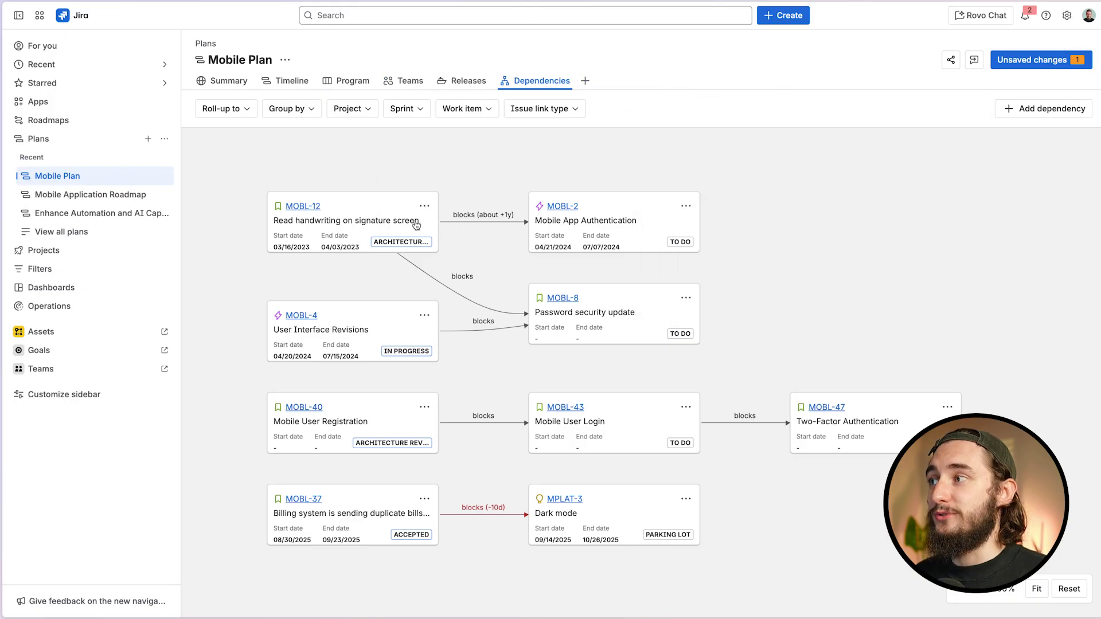
- Open the Teams view options but leave its name unchanged
{"action": "left_click", "coordinate": [389, 80]}
{"action": "left_click", "coordinate": [419, 136]}
{"action": "left_click", "coordinate": [388, 81]}
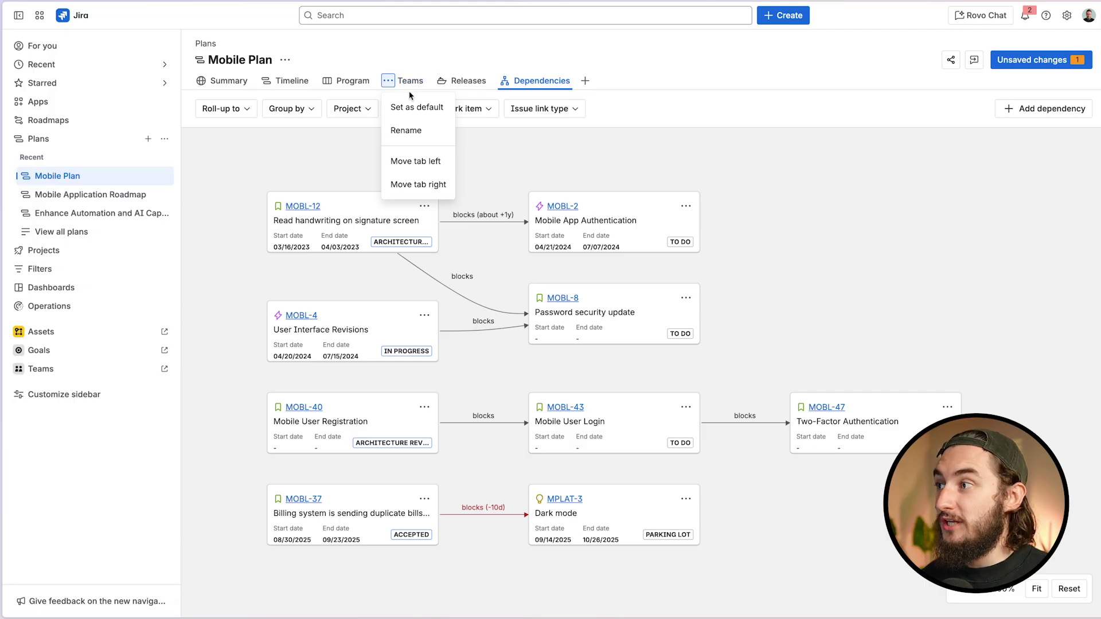
{"action": "left_click", "coordinate": [417, 70]}
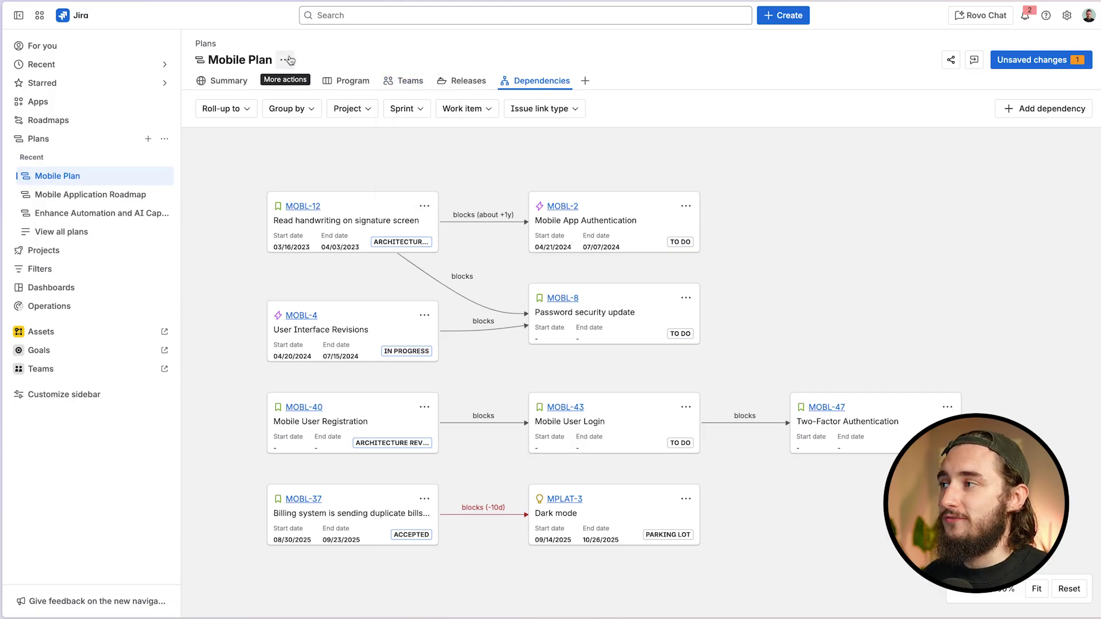
- Set Summary as the default view for everyone, then go back to the timeline
{"action": "left_click", "coordinate": [240, 85]}
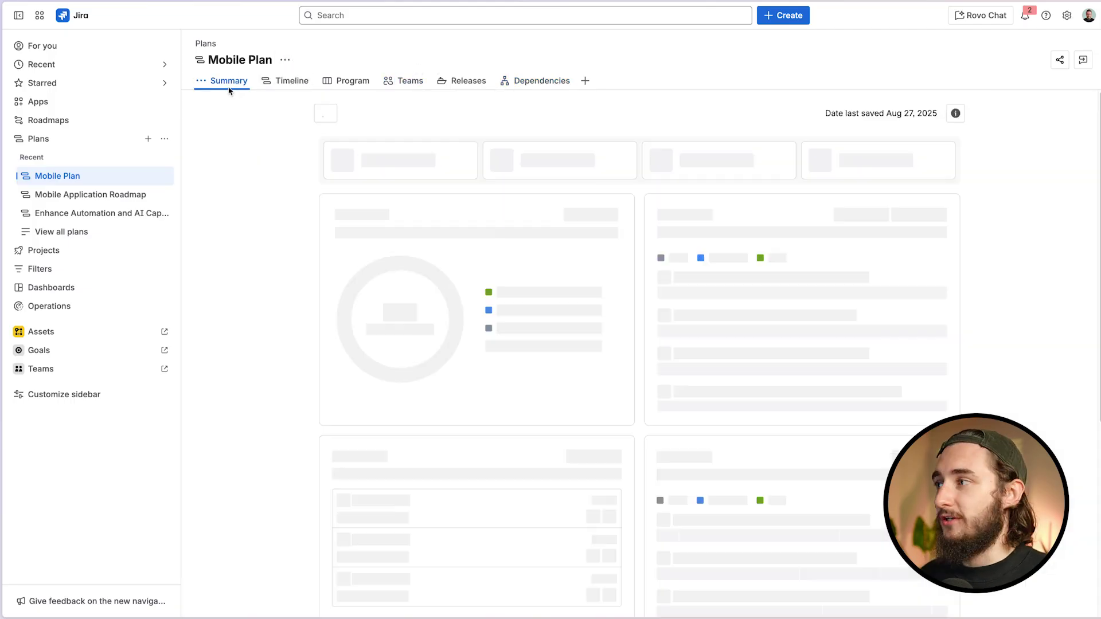
{"action": "left_click", "coordinate": [200, 80]}
{"action": "left_click", "coordinate": [240, 110]}
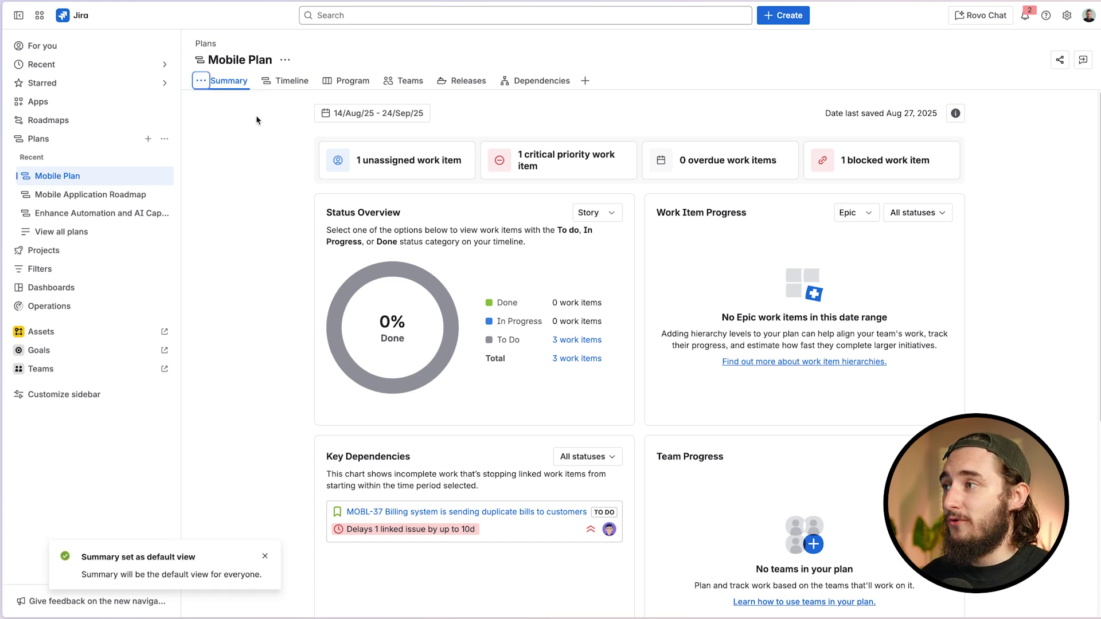
{"action": "left_click", "coordinate": [289, 81]}
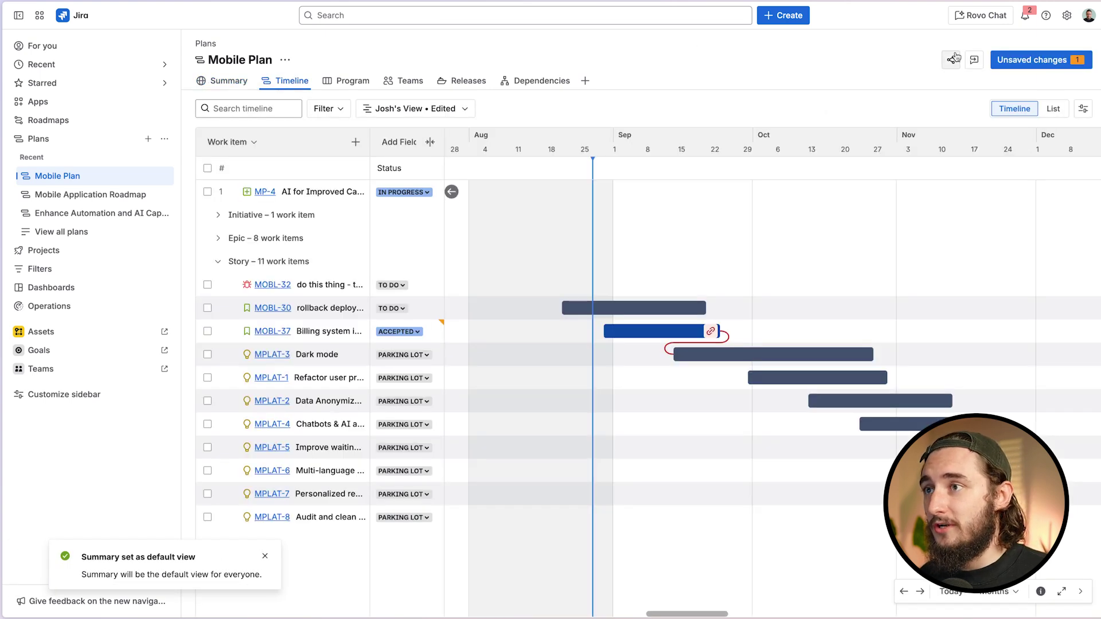
- Copy the Mobile Plan timeline's link from the Share popover, then close it
{"action": "left_click", "coordinate": [950, 61]}
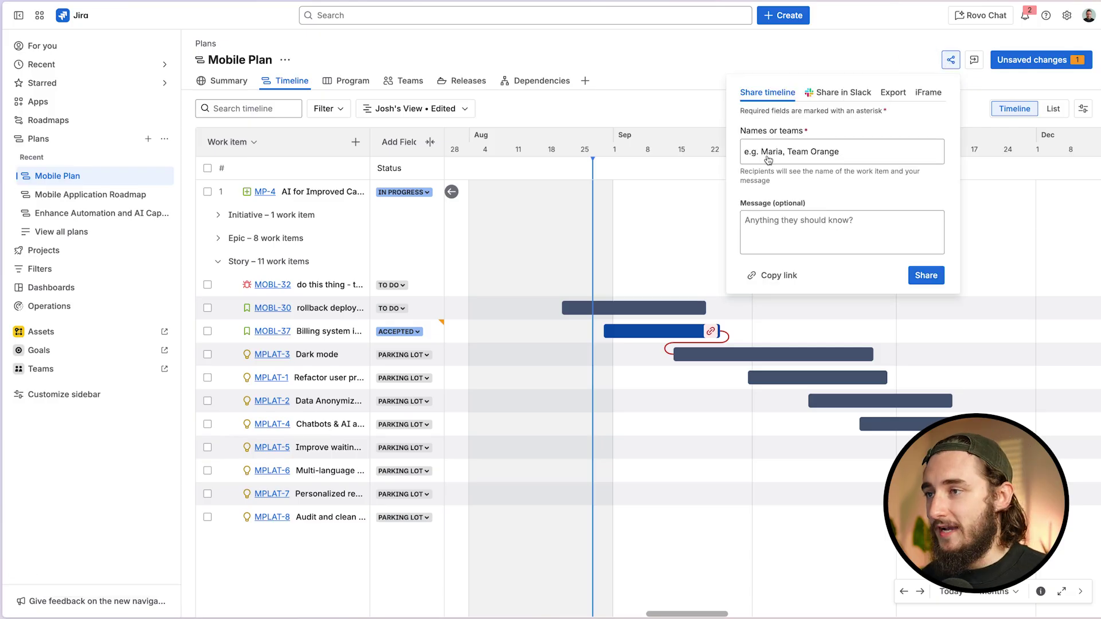
{"action": "left_click", "coordinate": [779, 276]}
{"action": "left_click", "coordinate": [687, 50]}
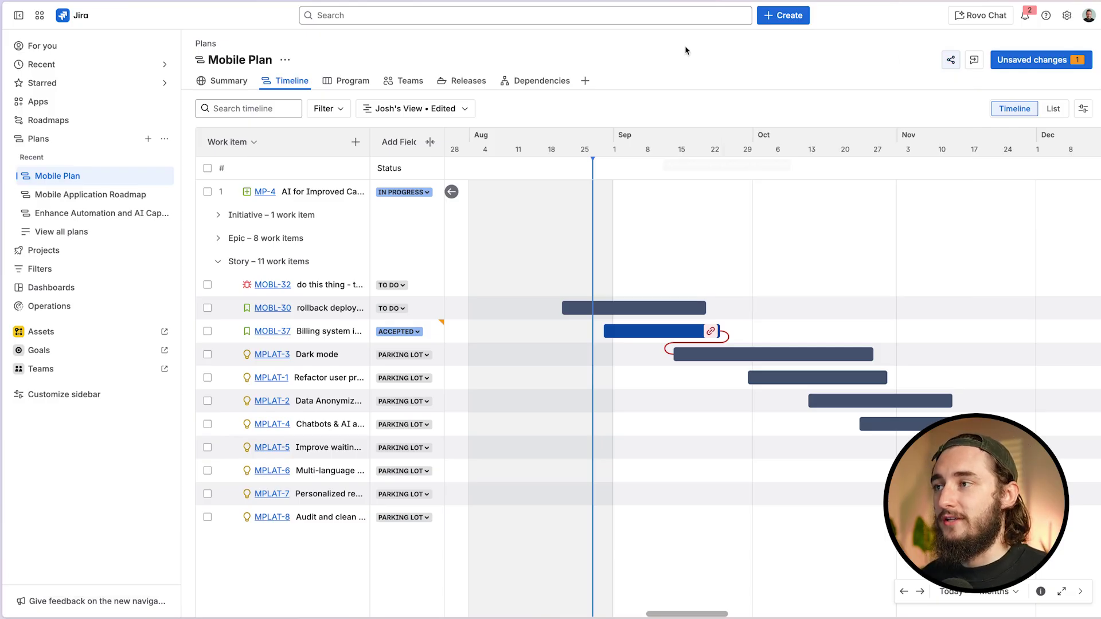